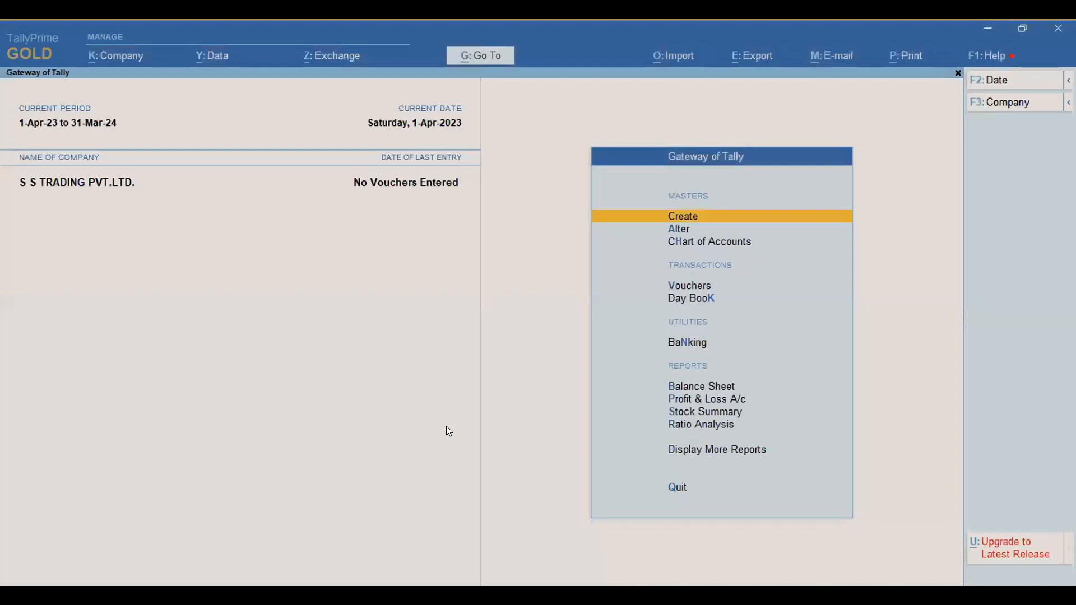
- Activate the Purchase Order voucher type and save it with Automatic voucher numbering
key(a)
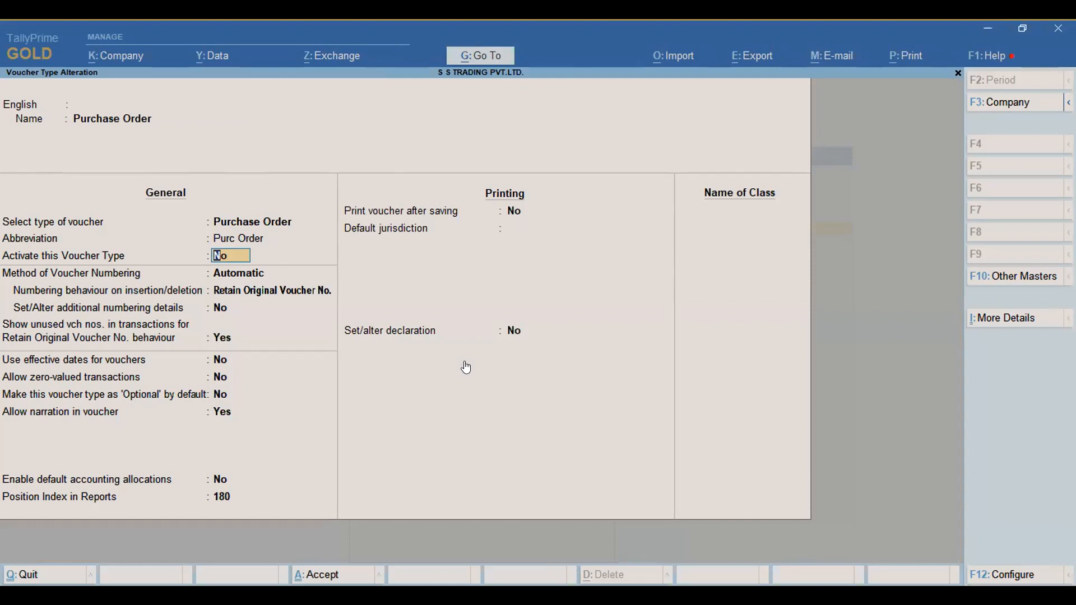
key(y)
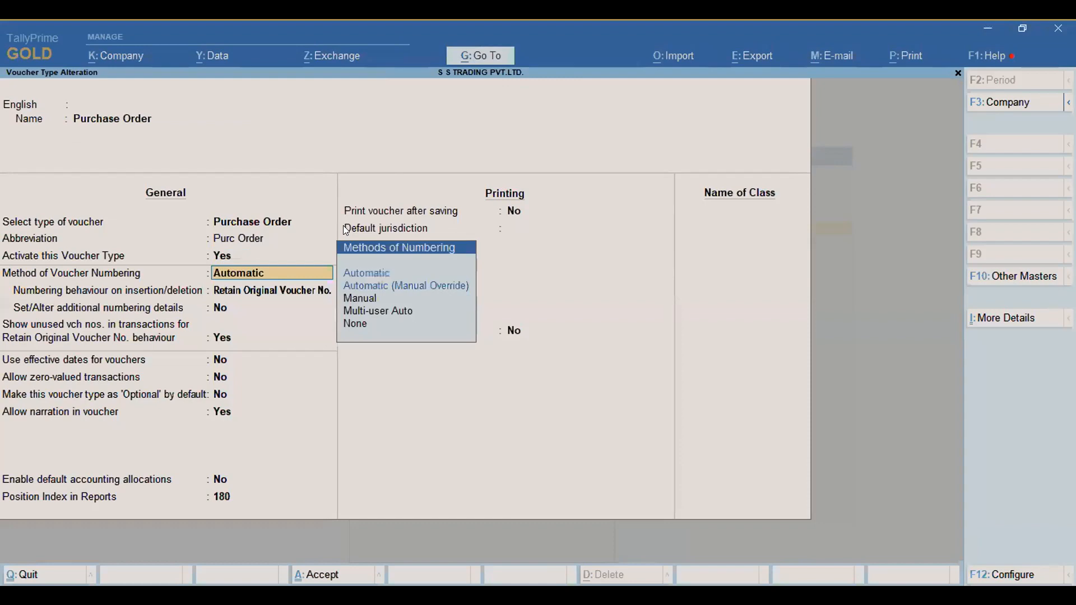
key(ctrl+a)
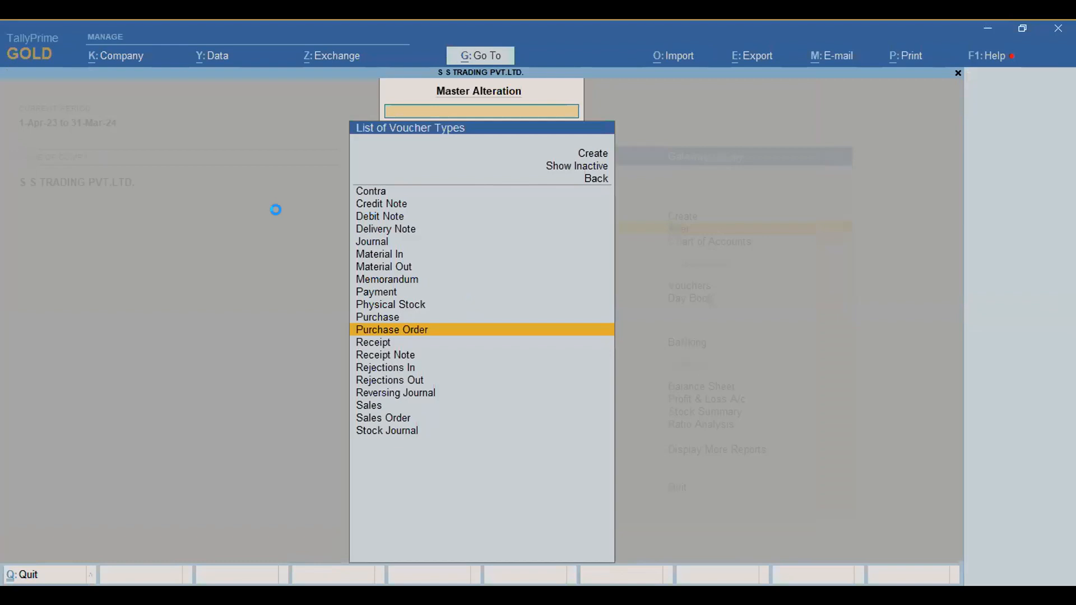
- Activate the Sales Order voucher type and save the alteration
key(Return)
key(Return)
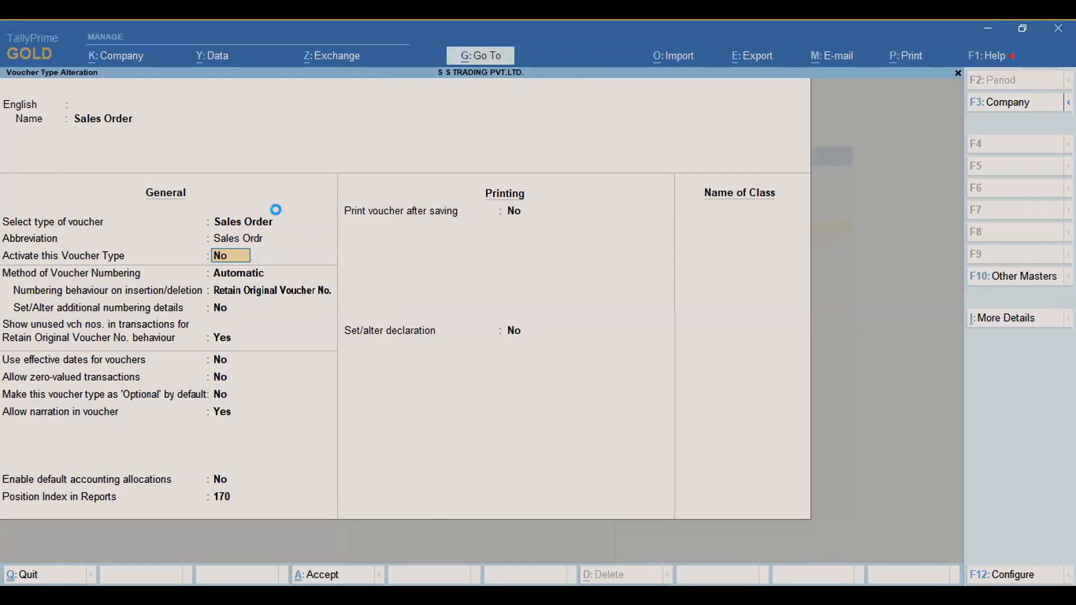
key(Escape)
- Check that the Receipt Note voucher type is activated, save it, and return to the Gateway of Tally
key(Up)
key(Up)
key(Up)
key(Up)
key(Up)
key(Return)
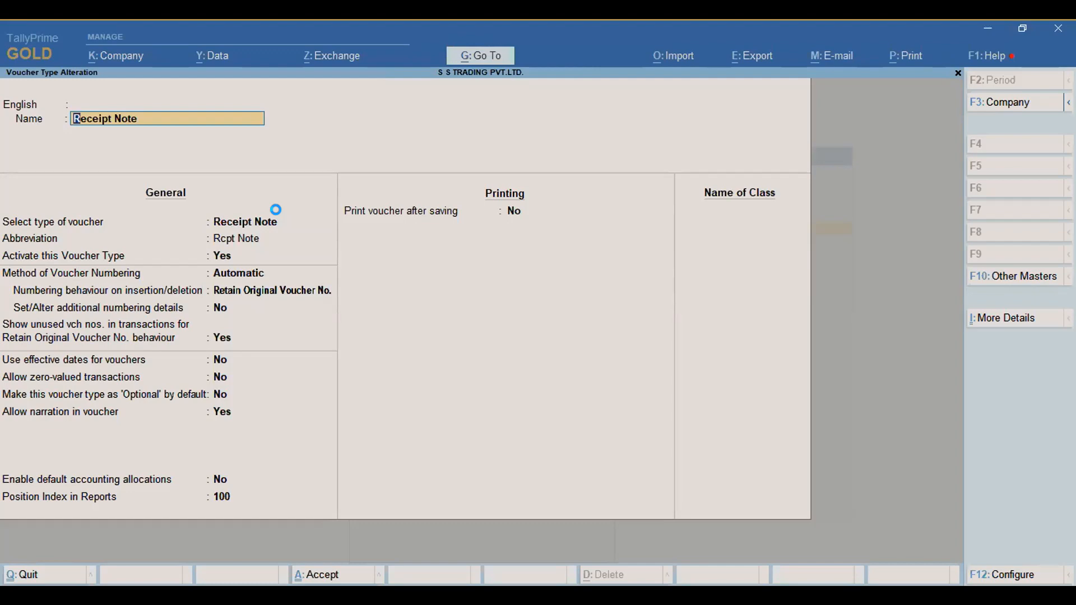
key(Return)
key(Return)
key(Return)
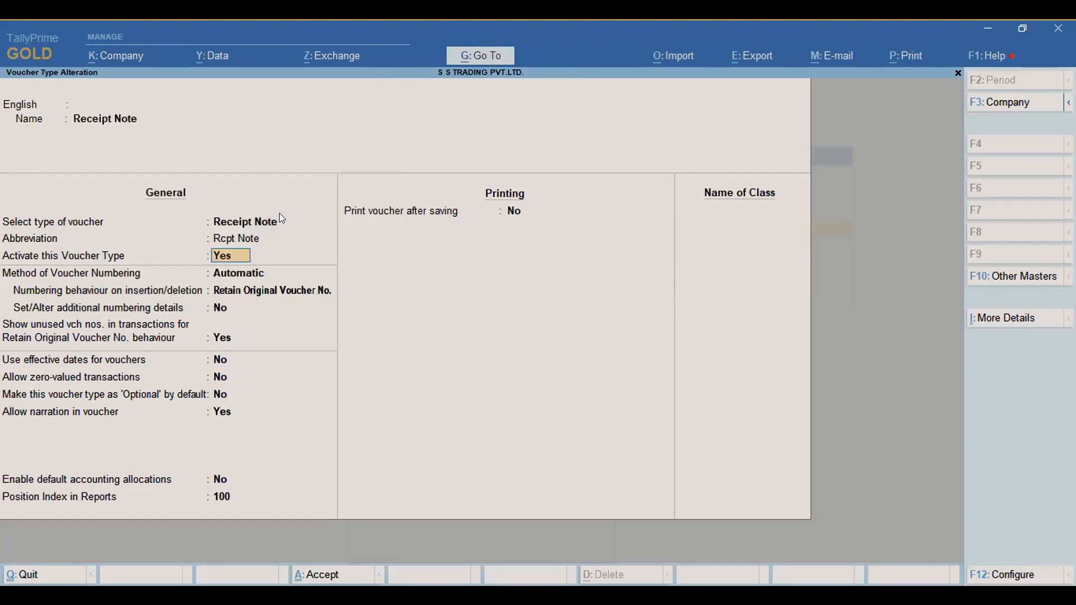
key(ctrl+a)
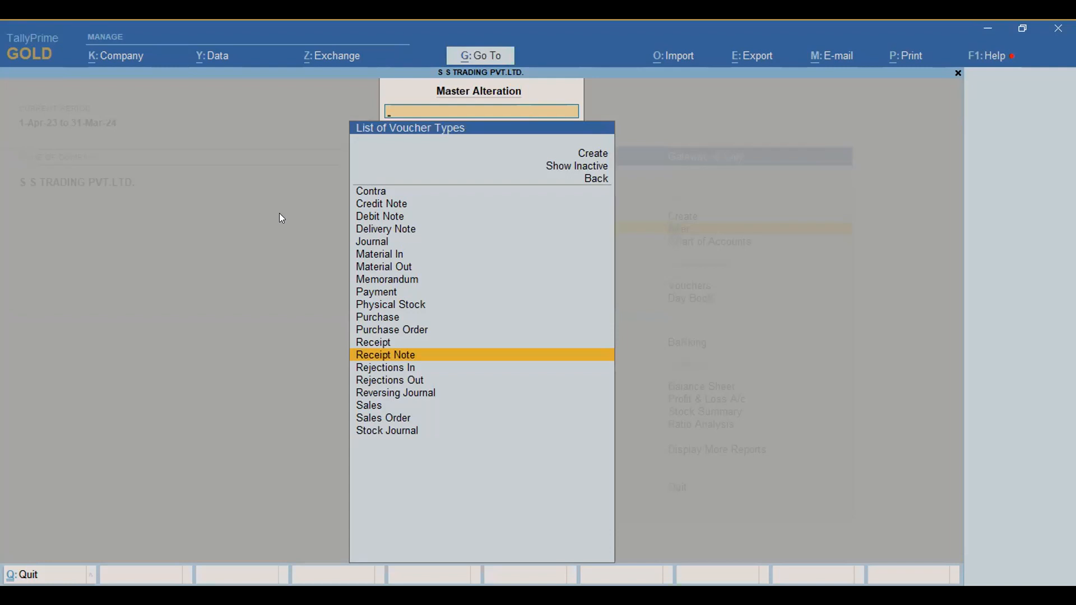
key(Escape)
key(Escape)
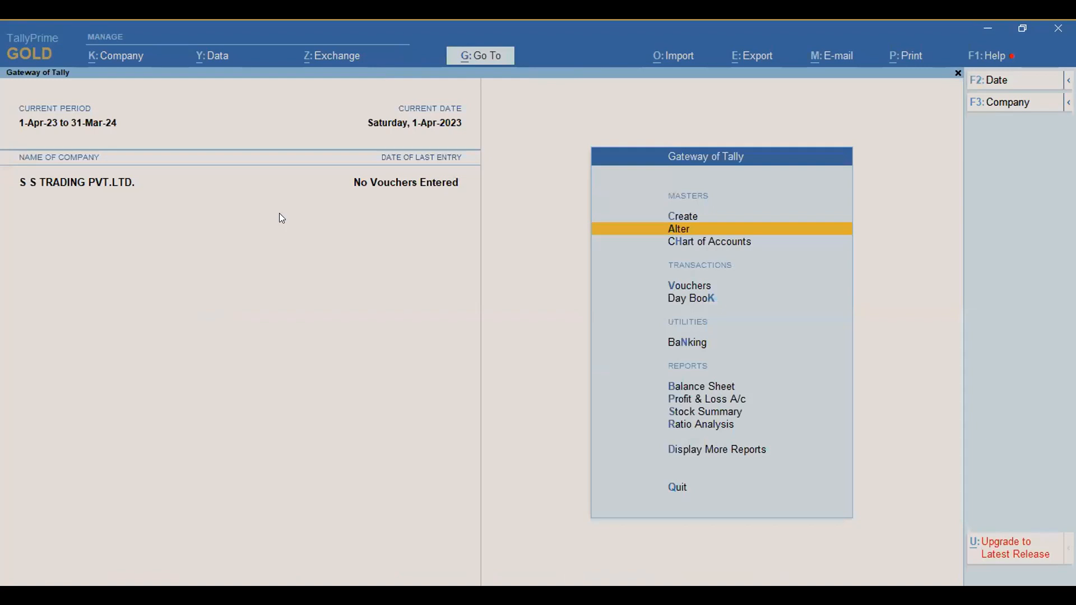
- Start a new Purchase Order voucher from the voucher entry screen
key(Down)
key(Down)
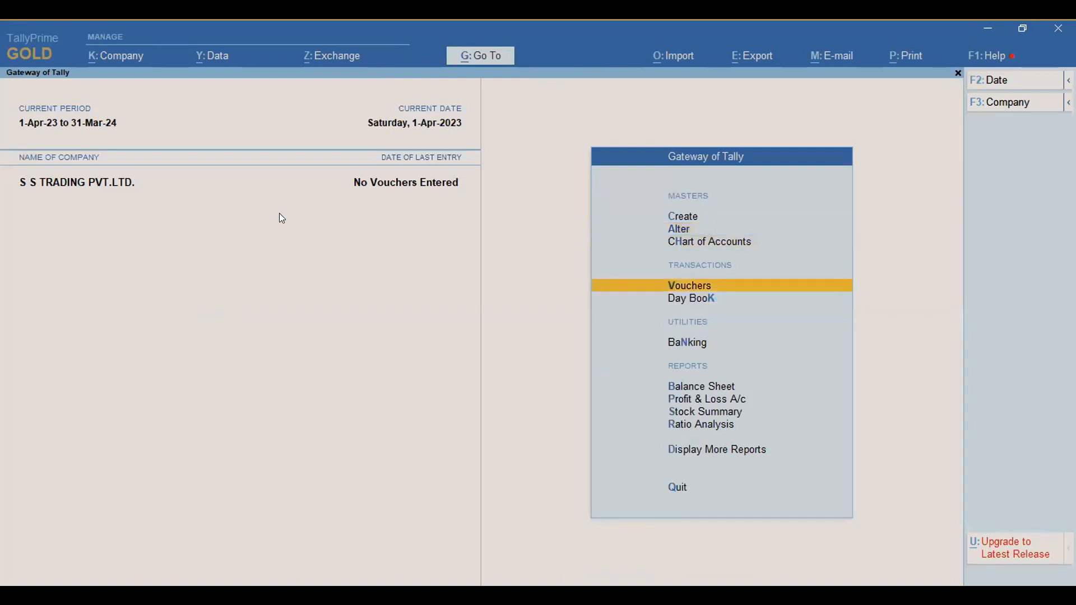
key(Return)
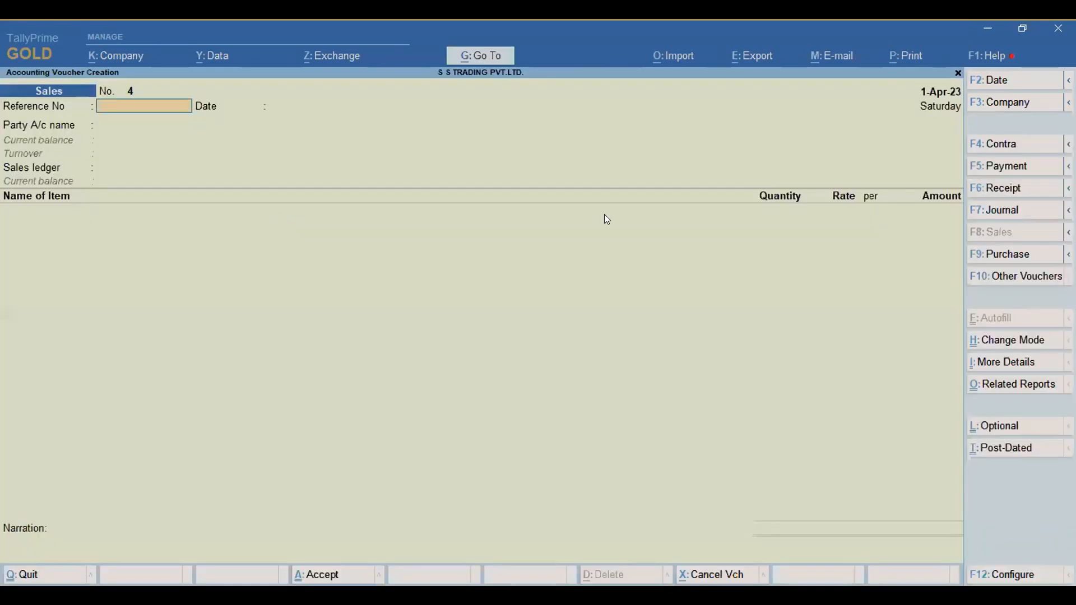
click(1012, 278)
key(Down)
key(Down)
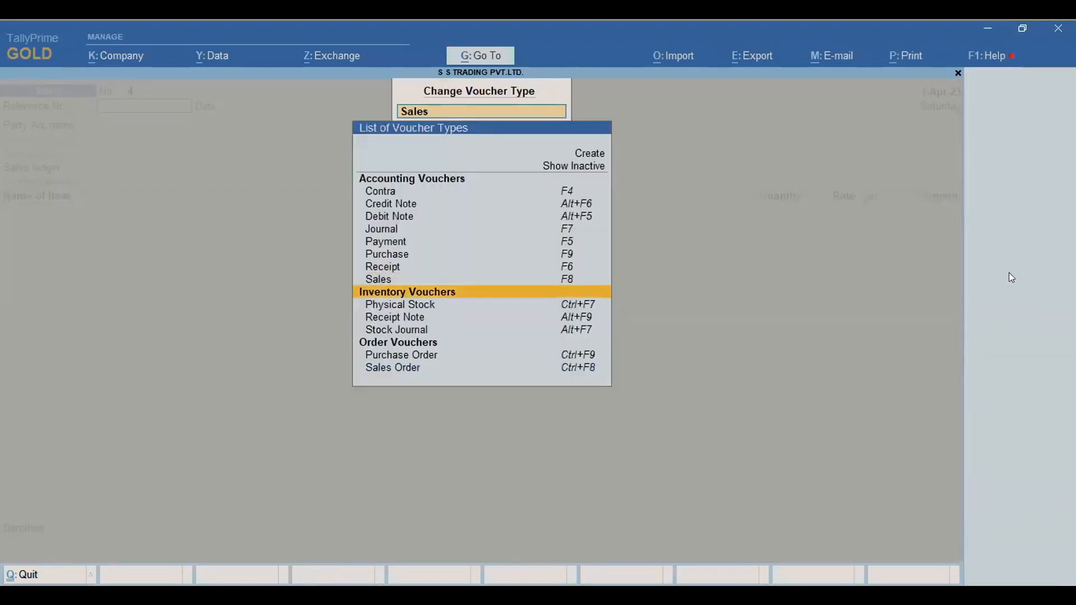
key(Down)
key(Down)
key(Down)
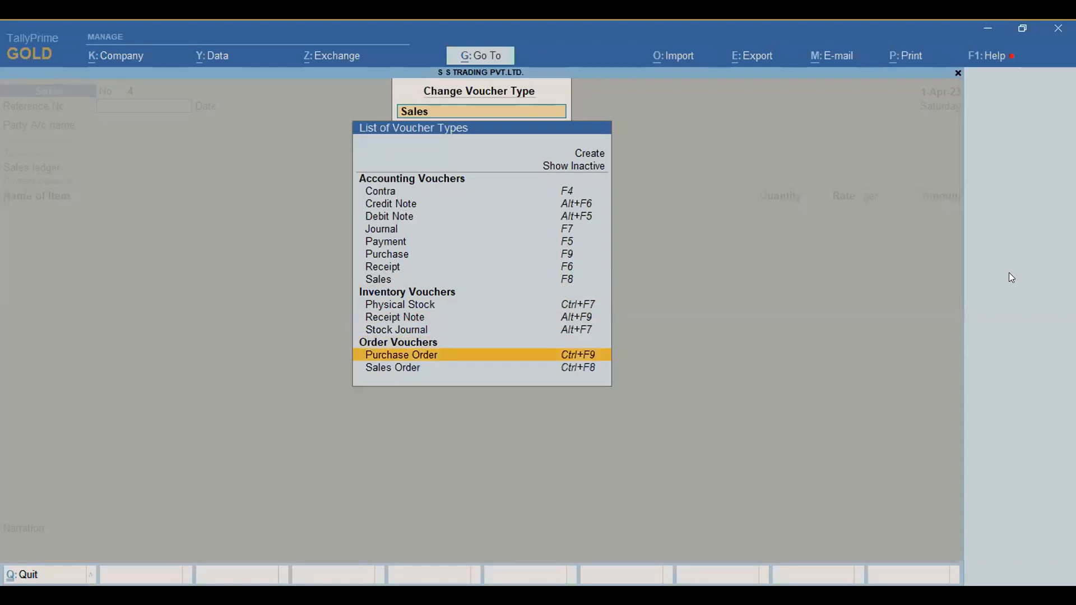
key(Return)
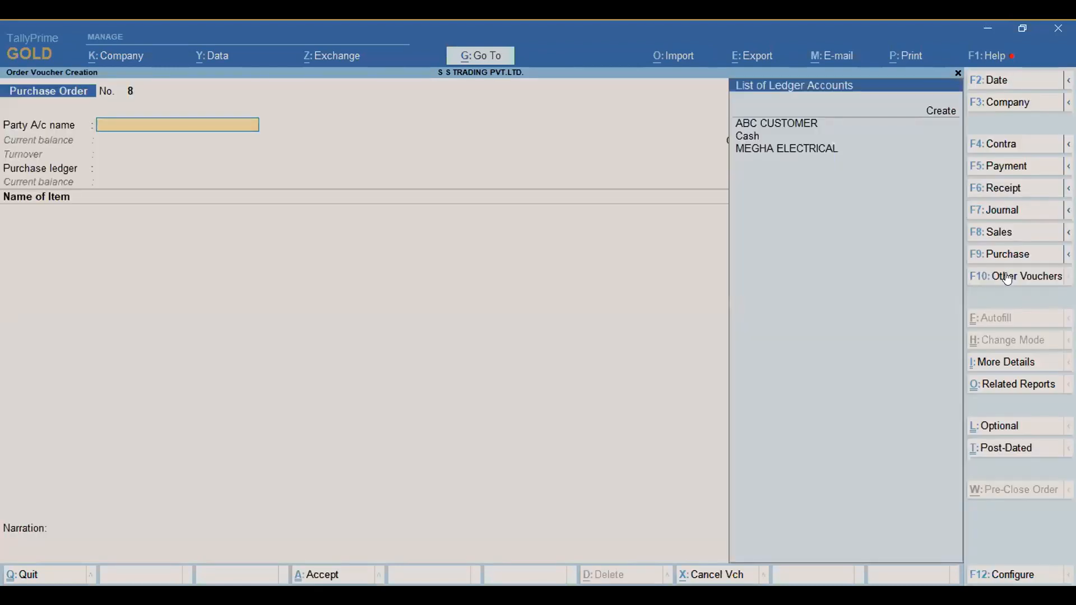
- Select MEGHA ELECTRICAL as the purchase order's party and accept the party details with 25 Days payment terms
key(Down)
key(Down)
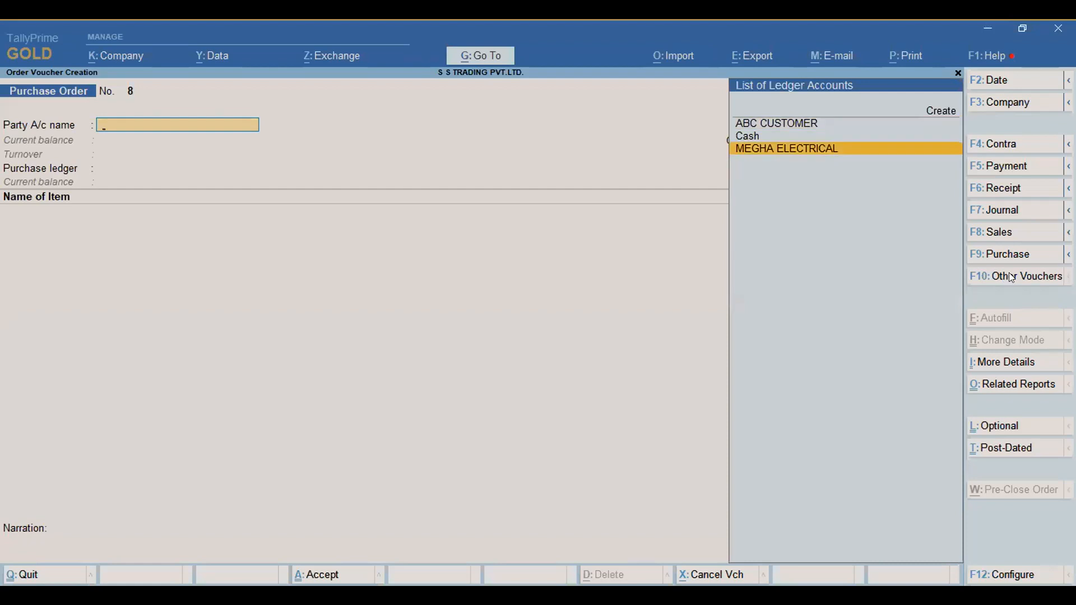
key(Return)
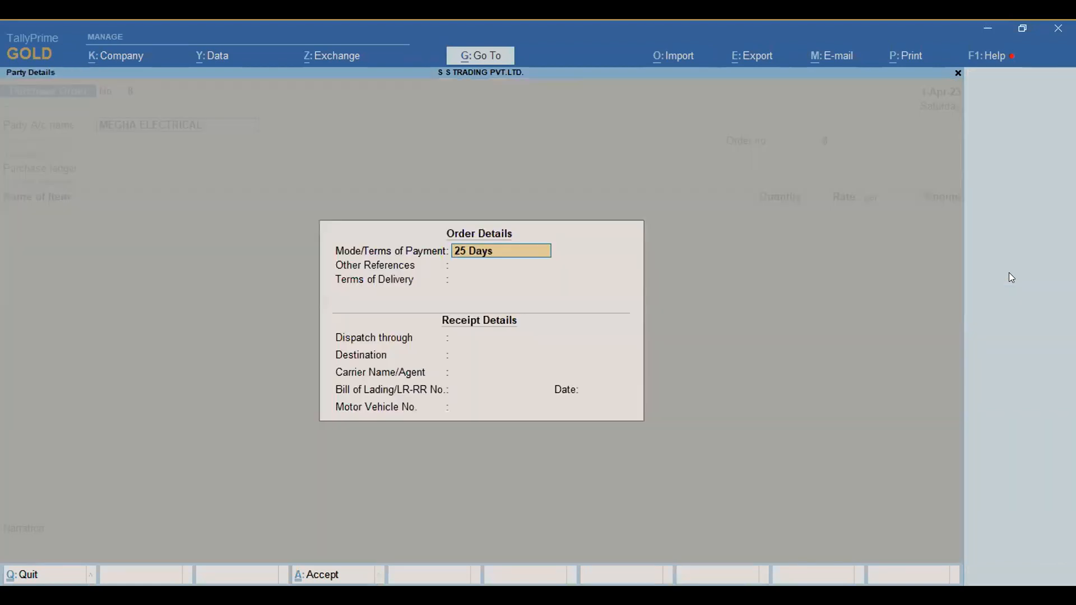
key(Return)
key(Return)
key(Return)
key(Return)
key(Return)
key(Return)
key(Return)
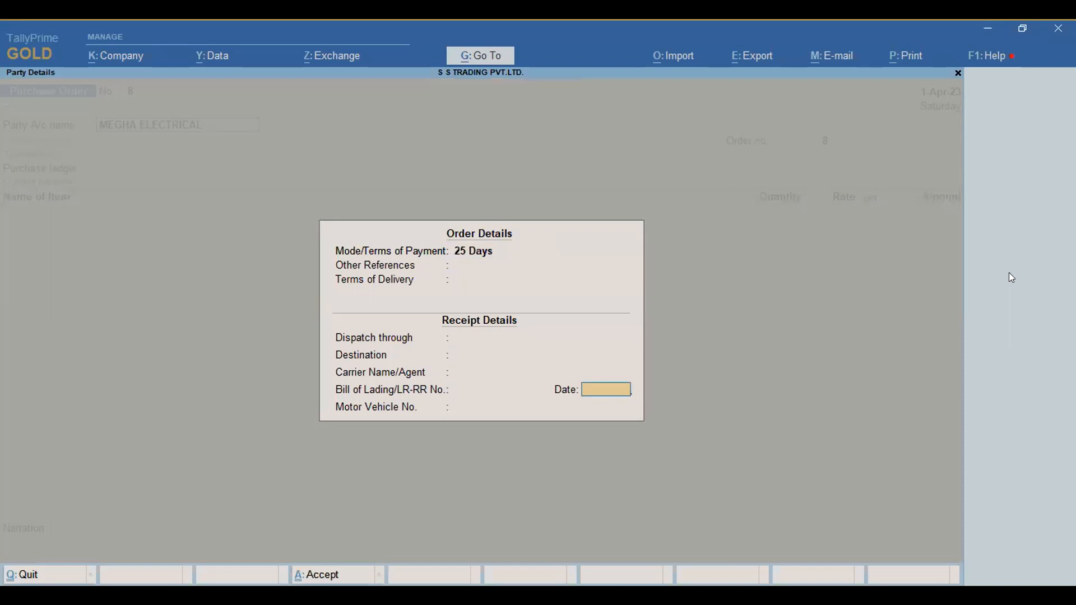
key(Return)
key(Return)
key(Return)
key(Return)
key(Return)
key(Return)
key(Return)
key(Return)
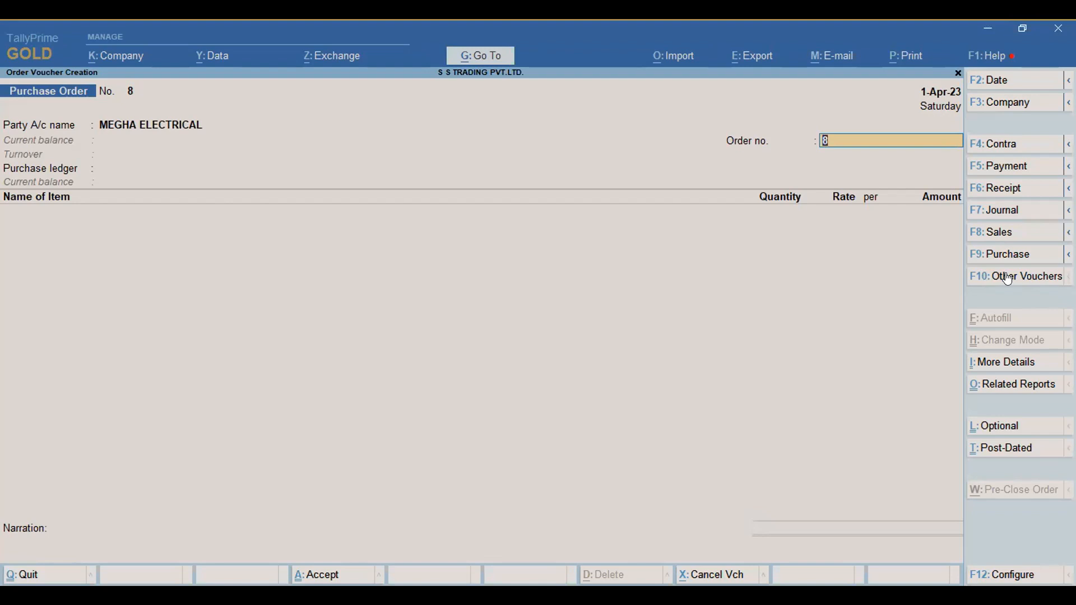
- Enter the purchase order's order number and choose PURCHASE GST as the purchase ledger
text(PO01)
key(Return)
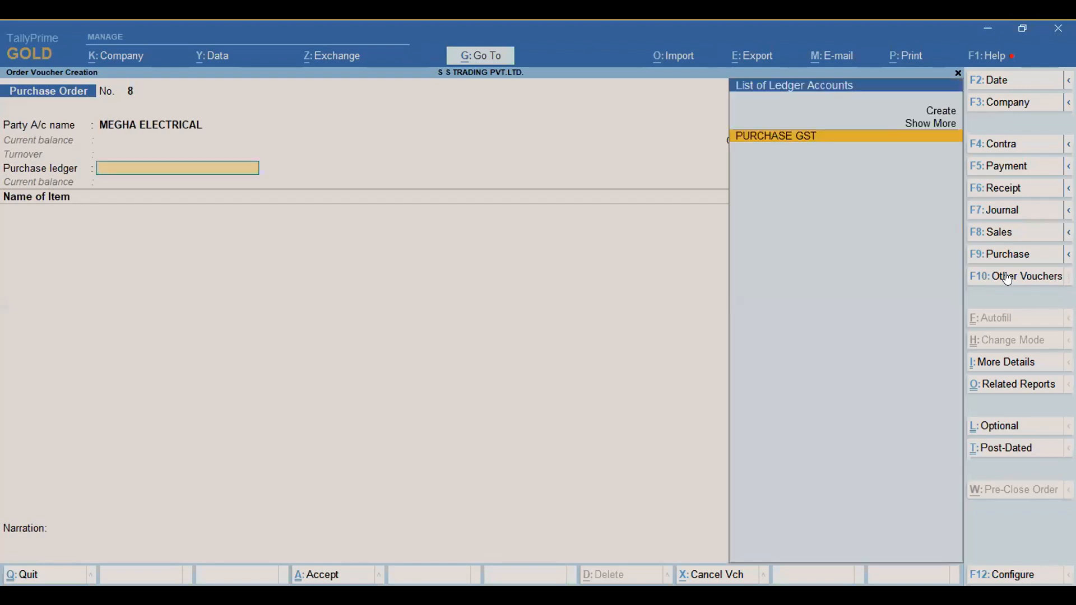
key(Return)
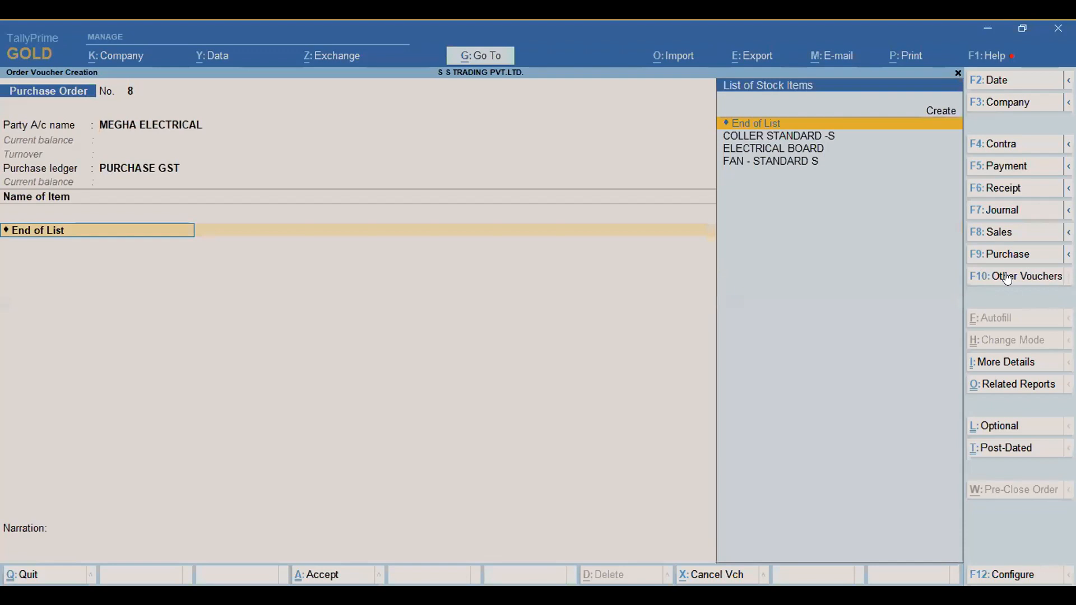
- Add the item COLLER STANDARD -S, due on 1-Apr-23, with quantity 10 NOS at a rate of 3,000
key(Down)
key(Return)
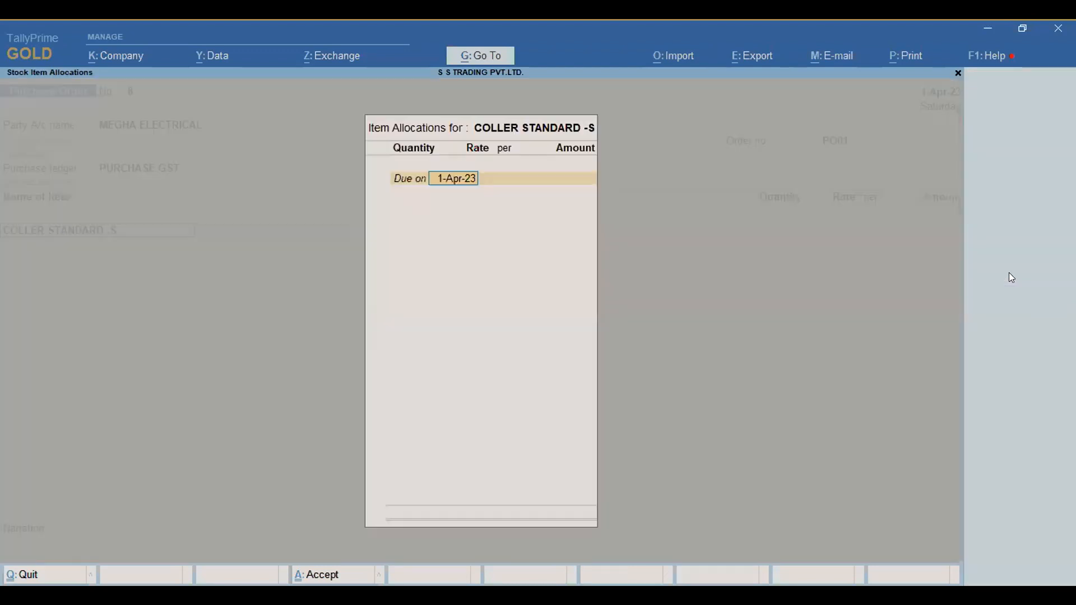
key(Return)
text(10)
key(Return)
text(3000)
key(Return)
key(Return)
key(Return)
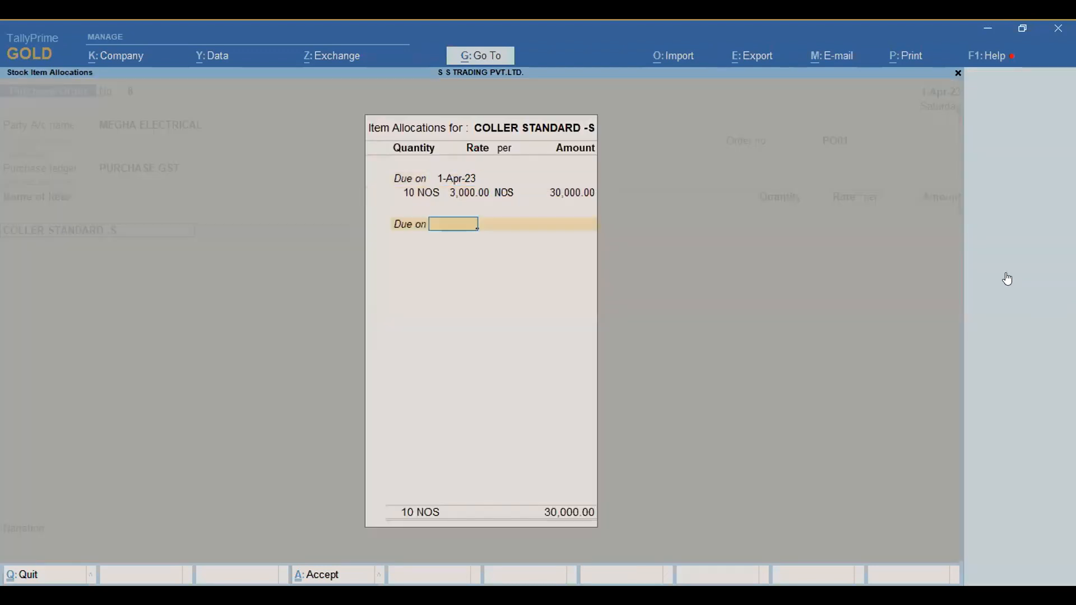
key(Return)
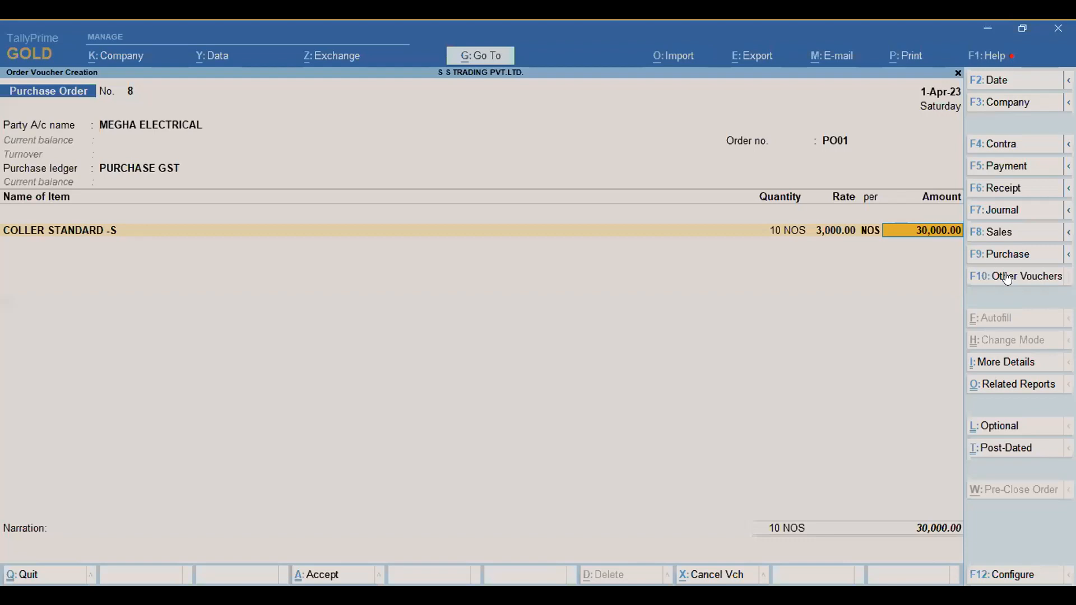
key(Return)
- Add the item FAN - STANDARD S, due on 1-Apr-23, with quantity 100 NOS at a rate of 2,000
key(Down)
key(Down)
key(Down)
key(Return)
text(100)
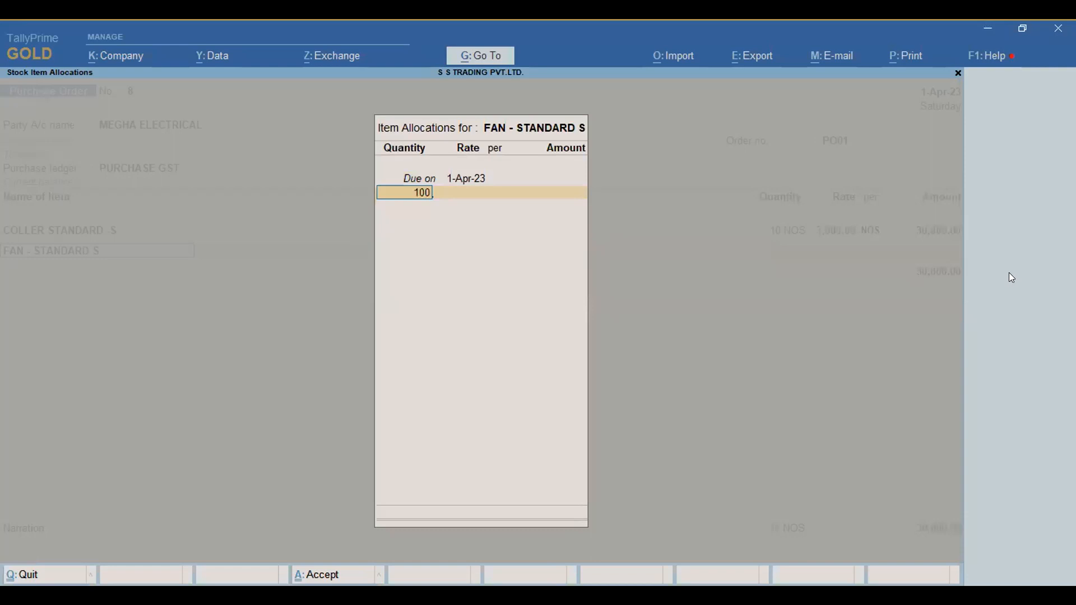
key(Return)
text(2,00)
text(000)
key(Return)
key(Return)
key(Return)
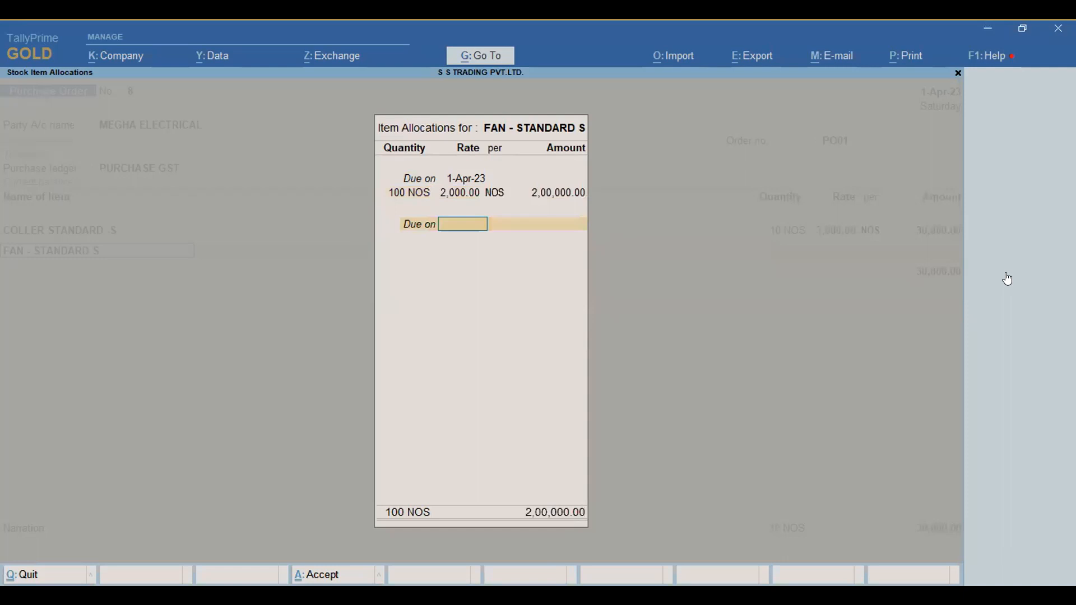
key(Return)
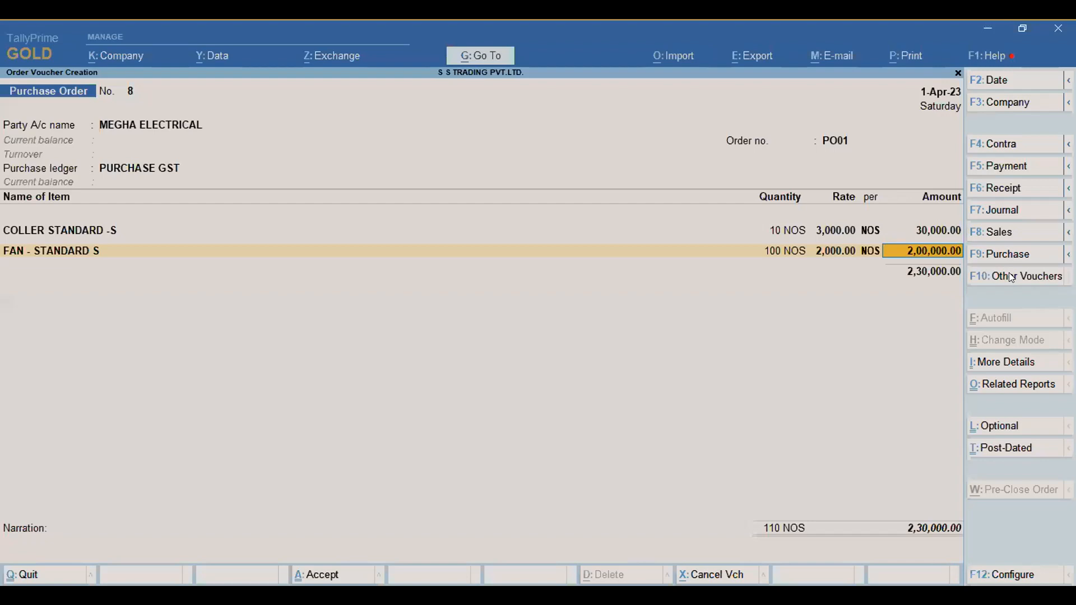
- Save the purchase order, review the Purchase Orders Book, and return to the Gateway of Tally
key(Escape)
key(Return)
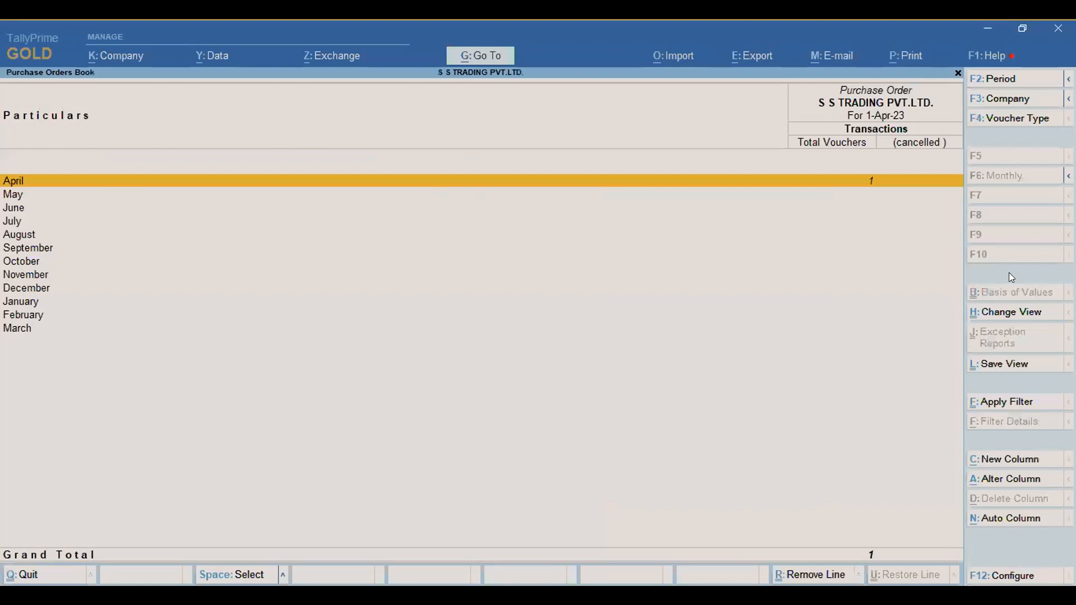
key(Escape)
key(Escape)
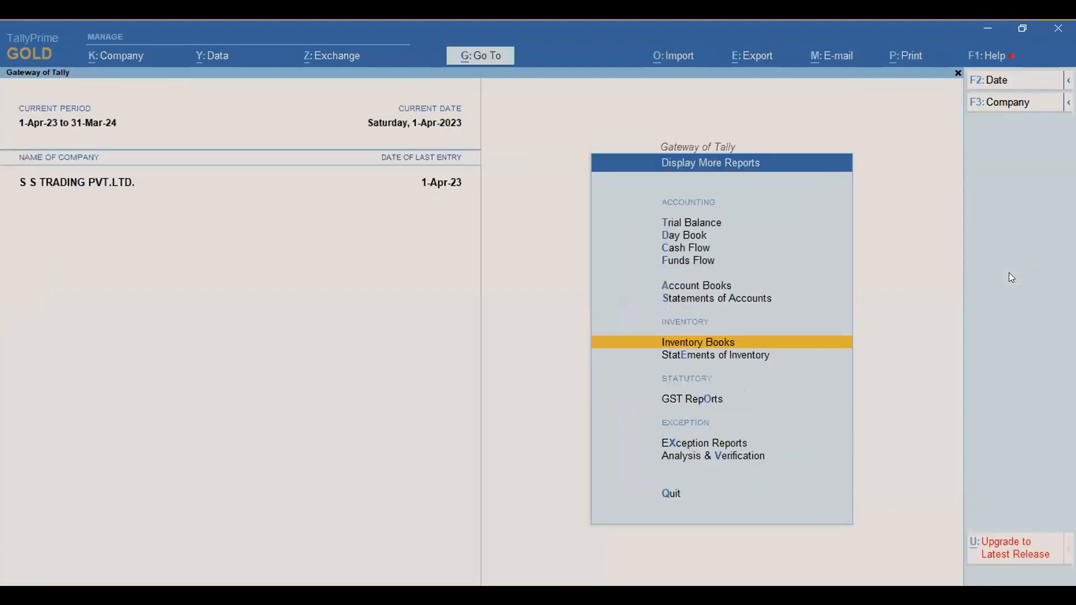
key(Escape)
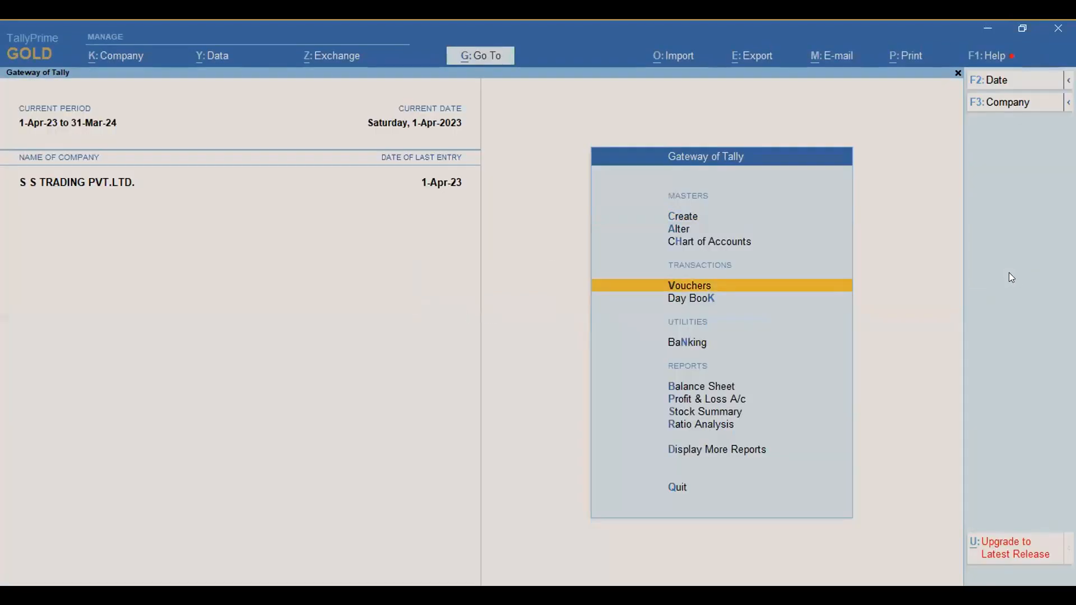
- Open voucher entry and switch the voucher type to Receipt Note
key(Return)
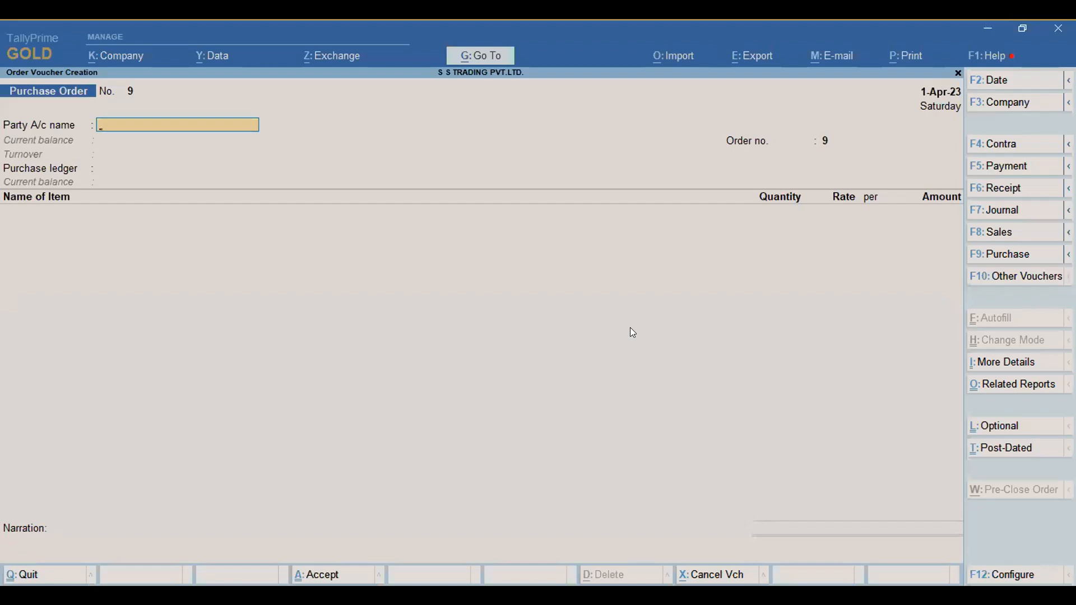
key(F10)
key(Up)
key(Up)
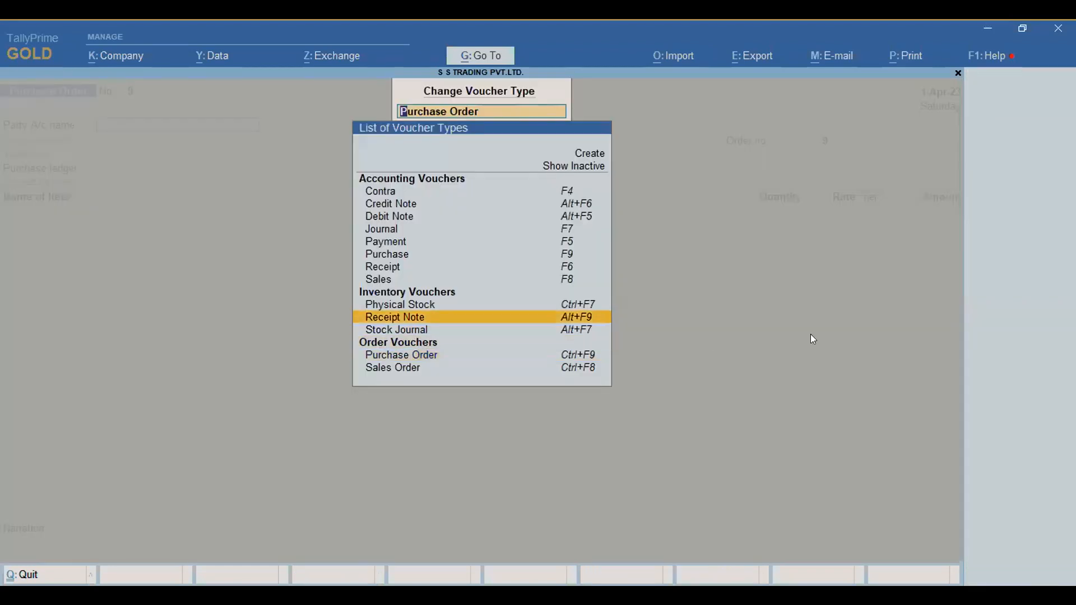
key(Return)
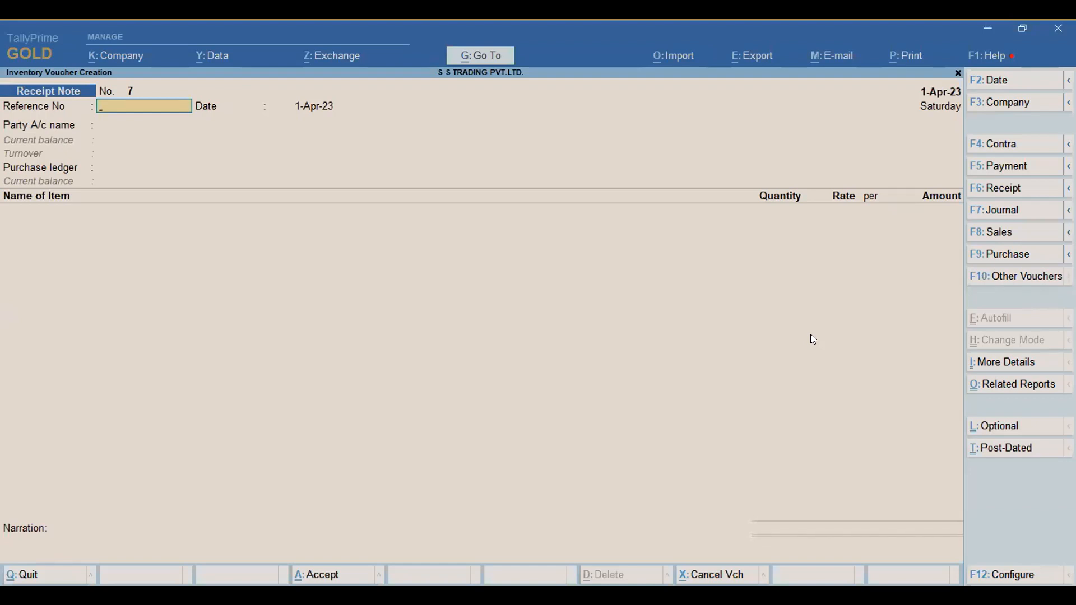
- Enter reference number RN01 dated 1-Apr-23 on the receipt note and select MEGHA ELECTRICAL as the party
text(RN0)
key(Return)
key(Return)
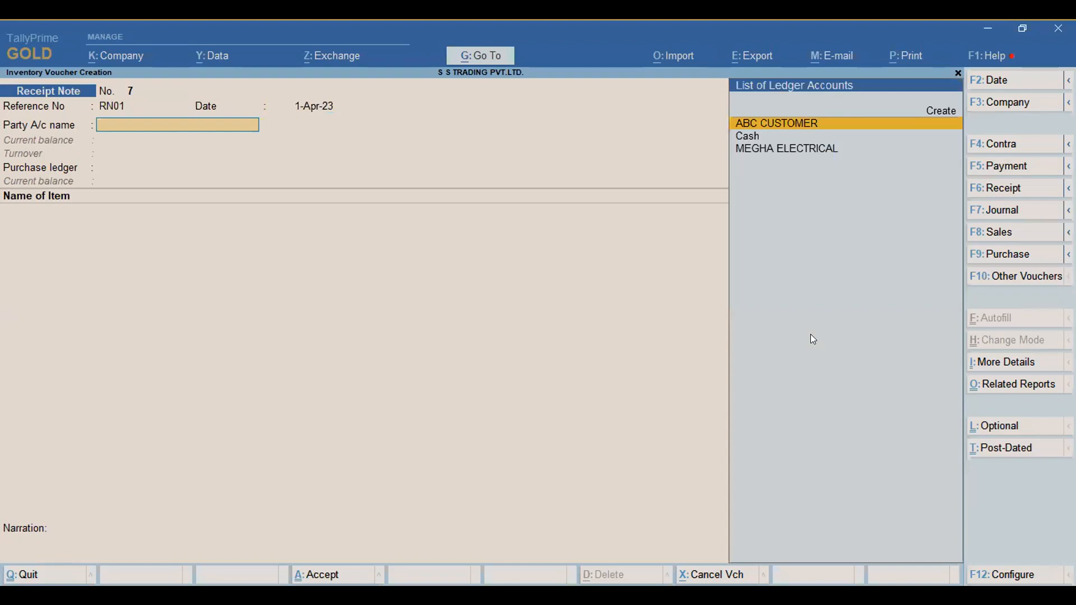
key(Down)
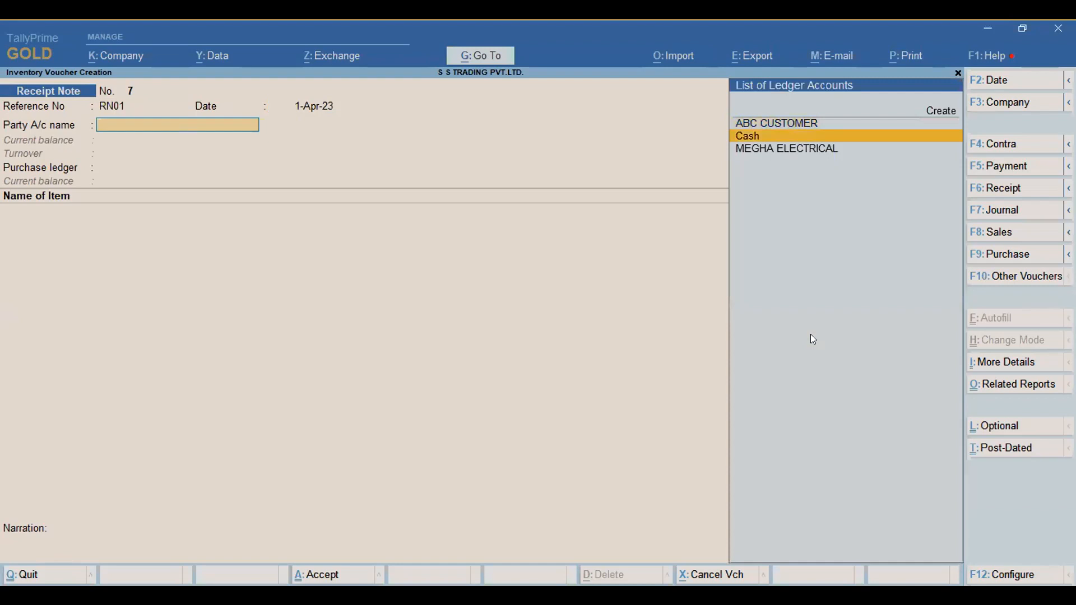
key(Down)
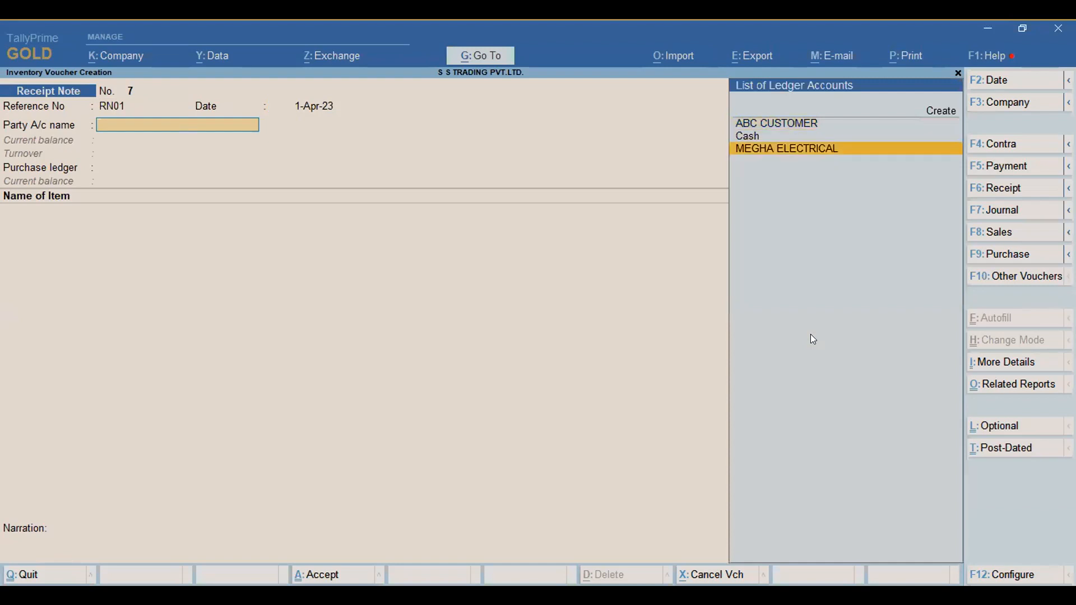
key(Return)
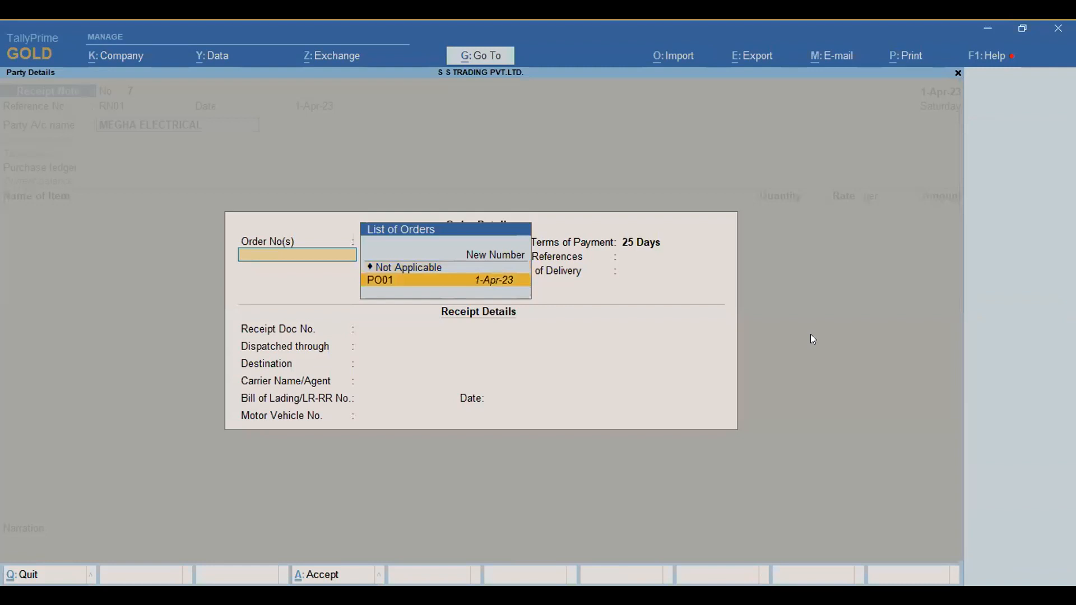
- Link the receipt note to the party's purchase order dated 1-Apr-23 and accept 10 NOS of COLLER STANDARD -S at 3,000 under tracking number RN01
key(Return)
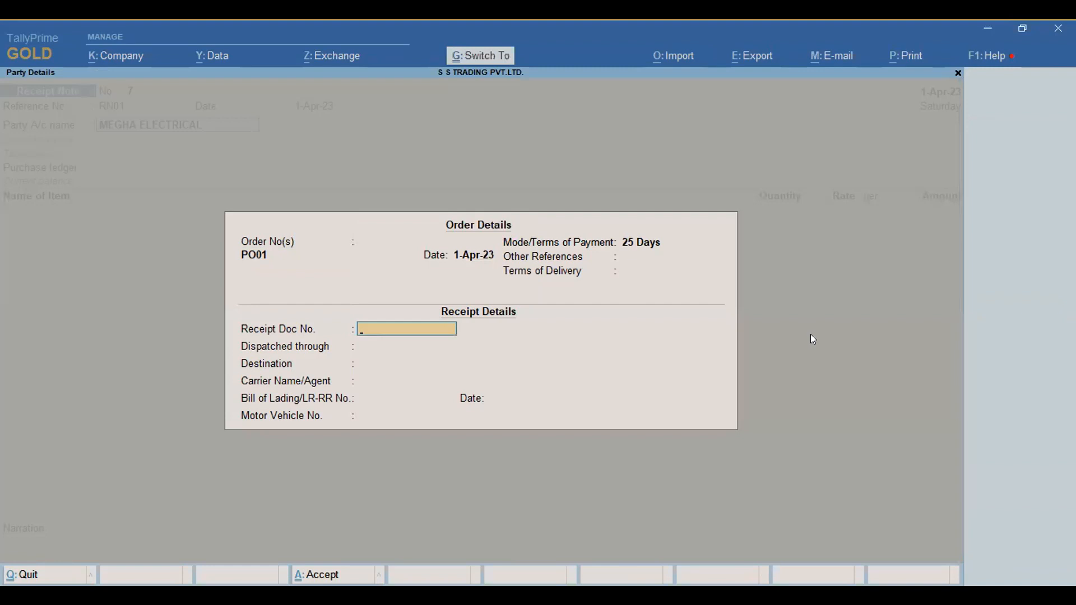
key(ctrl+a)
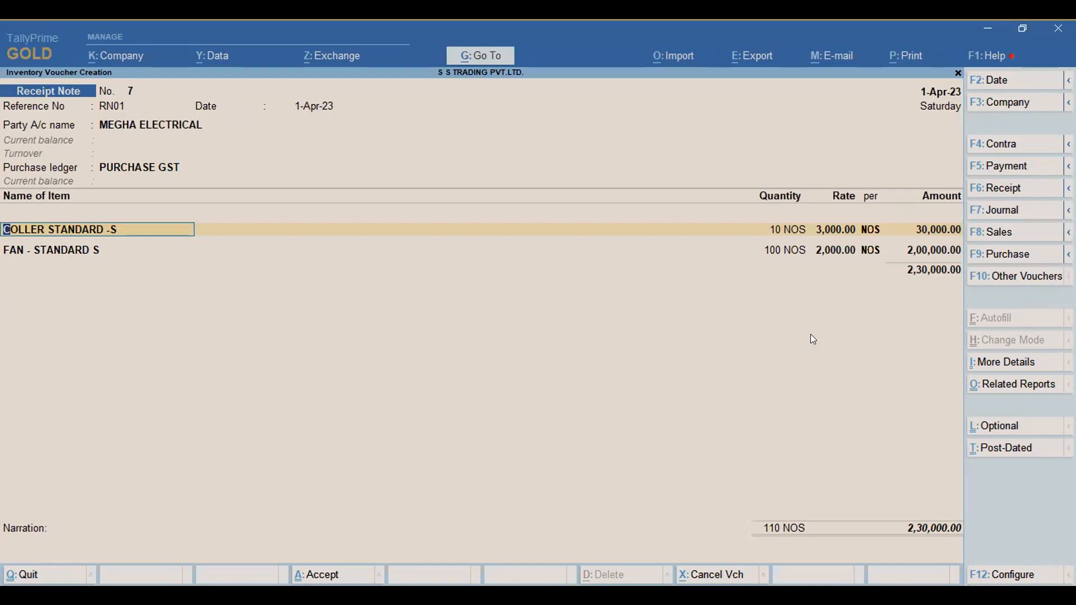
key(Return)
key(Return)
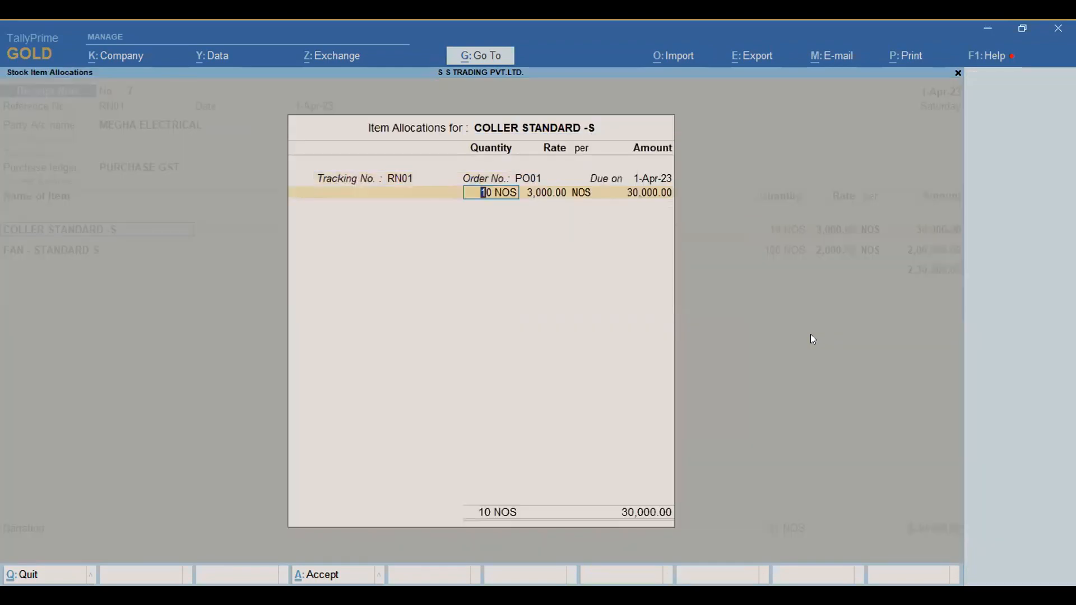
key(Return)
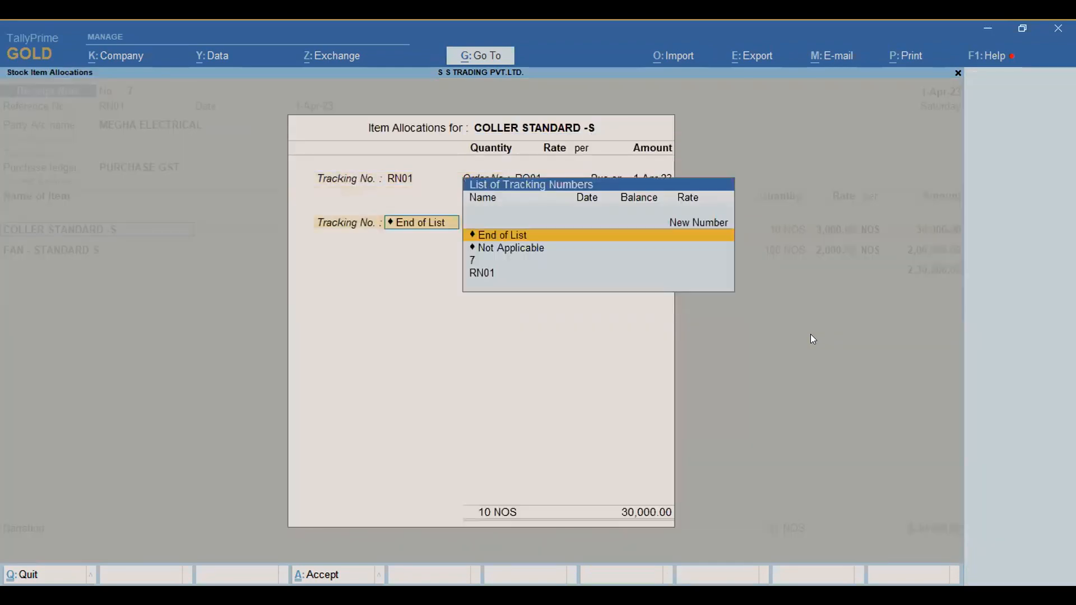
key(Return)
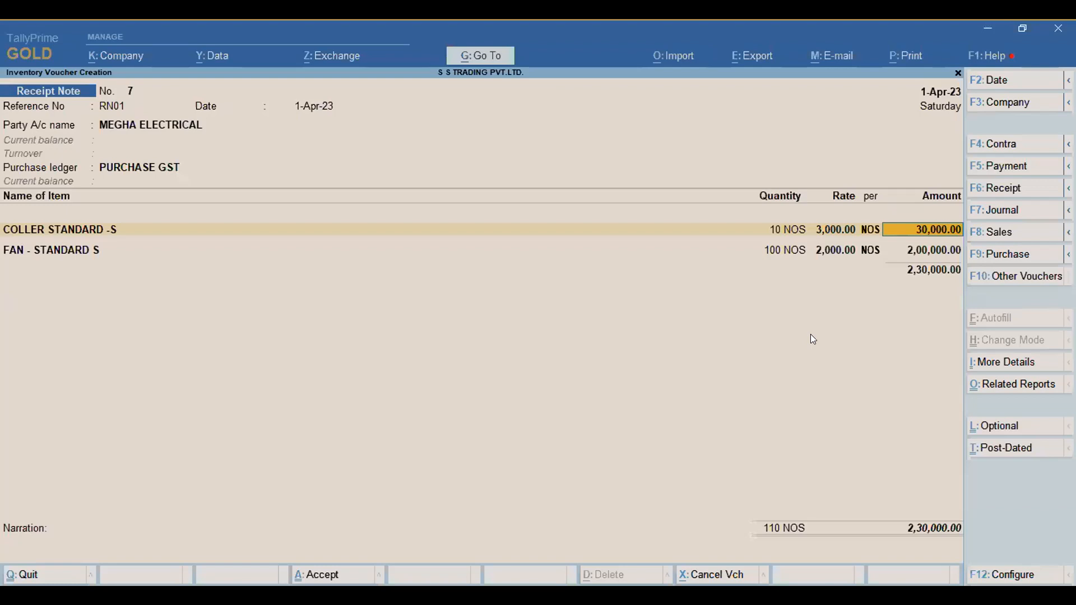
- Set the received quantity of FAN - STANDARD S to 95 NOS, decline GST/e-Way Bill details, and save the receipt note
key(Return)
key(Return)
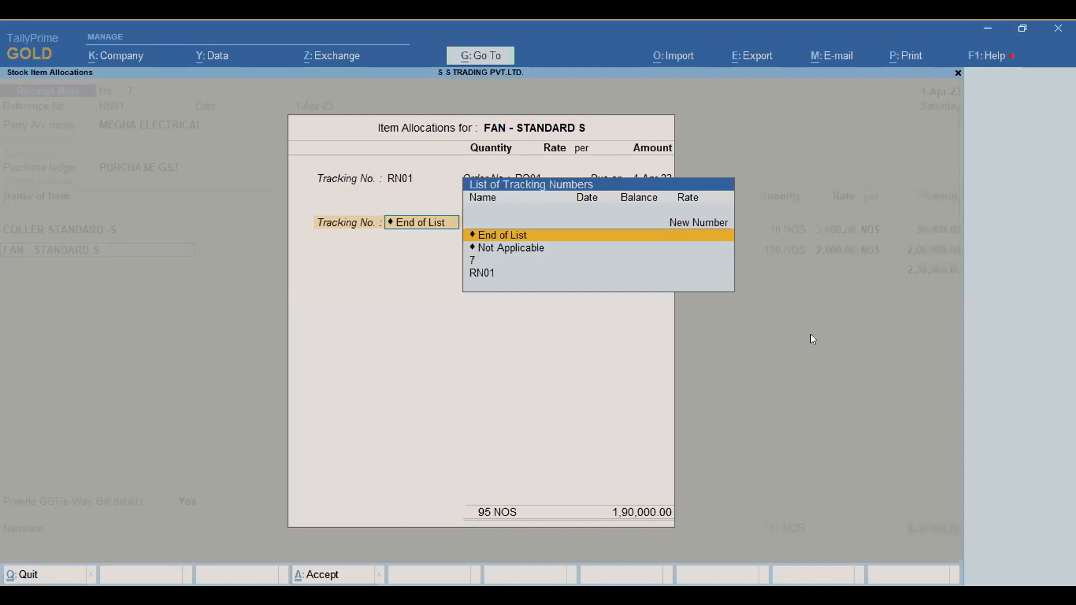
key(Return)
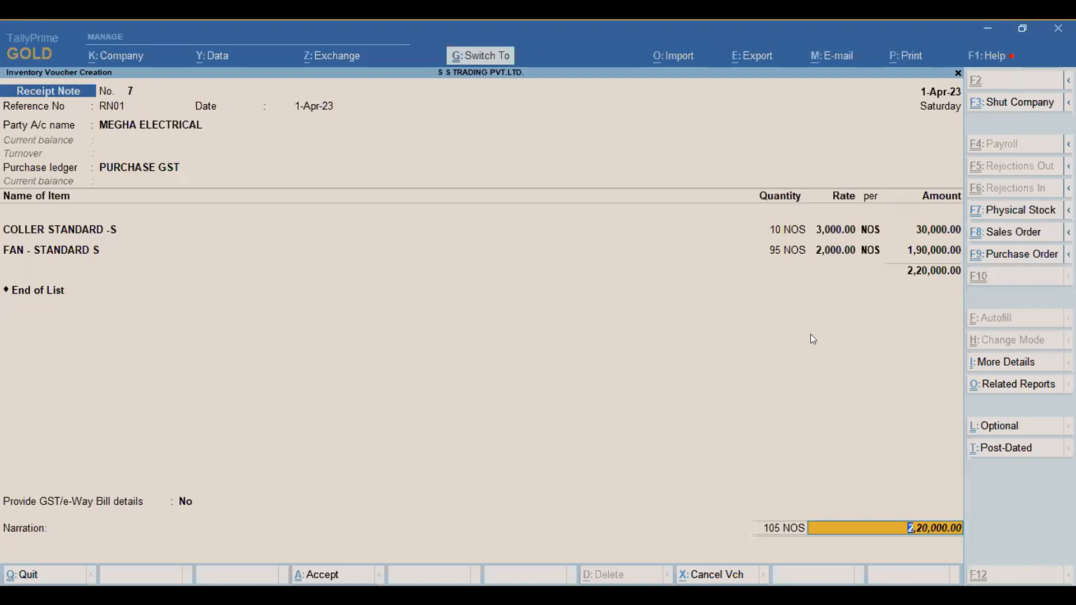
key(ctrl+a)
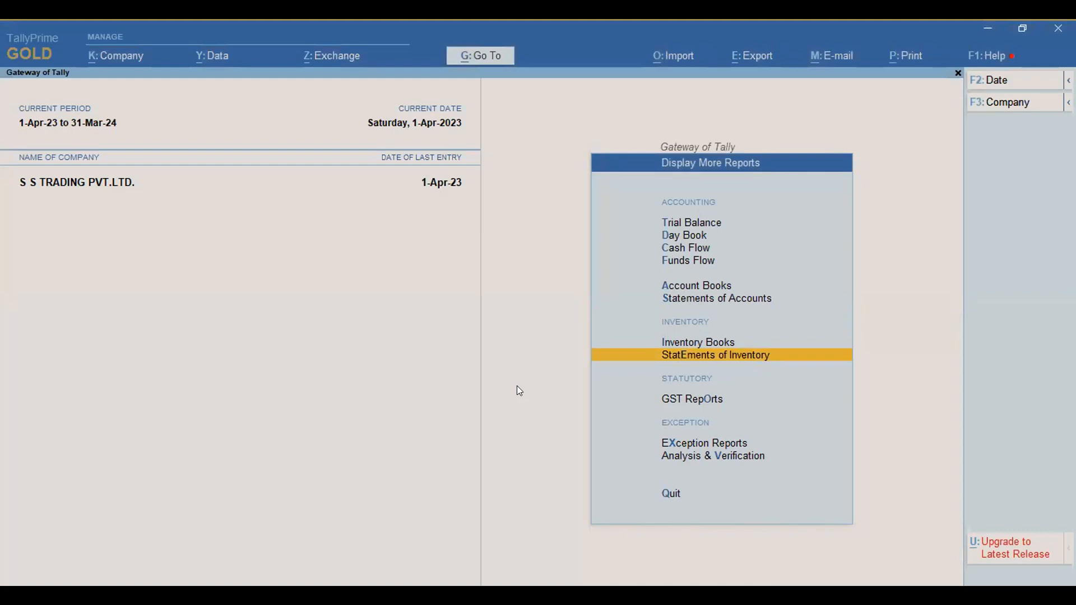
- Open the Statements of Inventory reports from the Gateway of Tally
key(Escape)
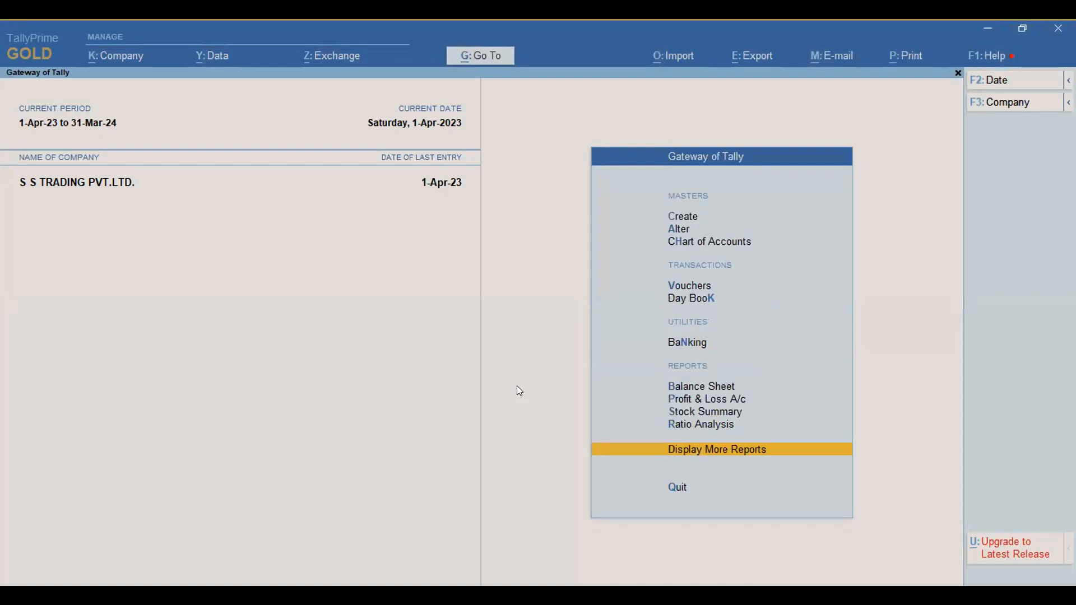
key(Return)
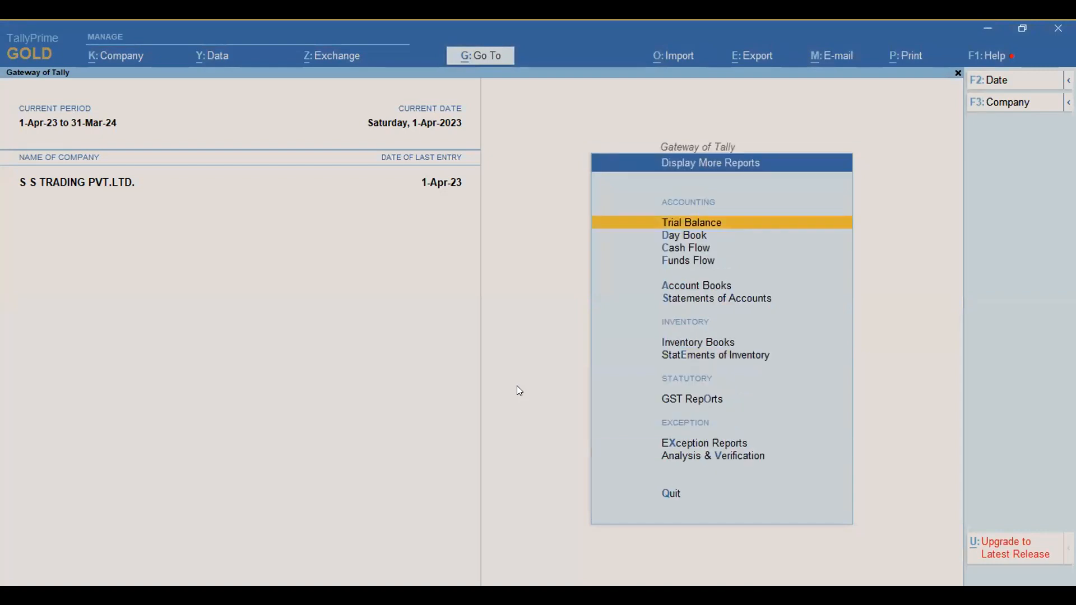
key(Down)
key(Down)
key(Down)
key(Down)
key(Down)
key(Down)
key(Down)
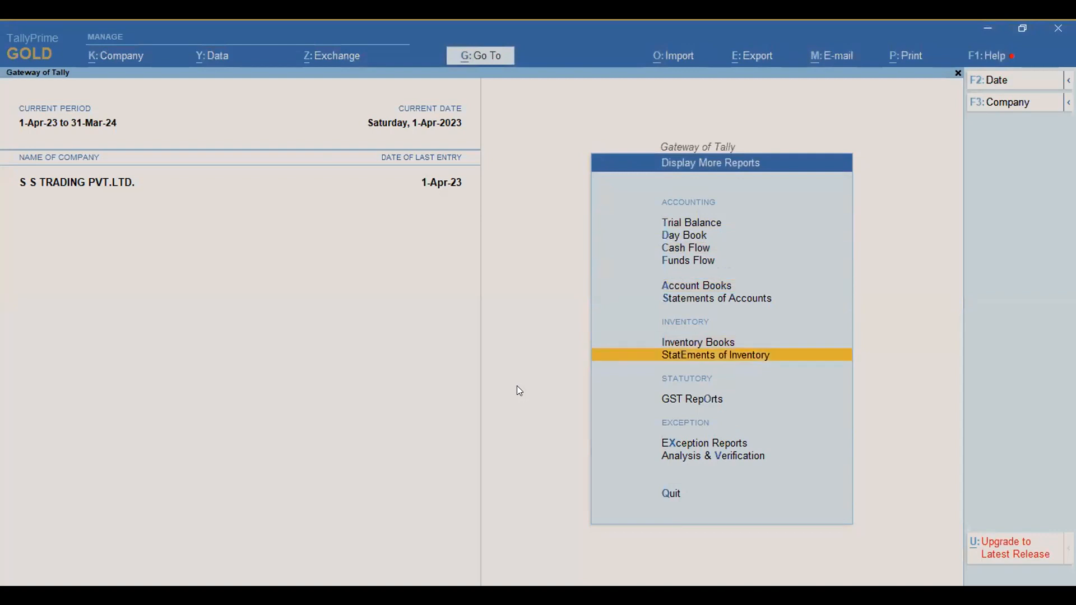
key(Return)
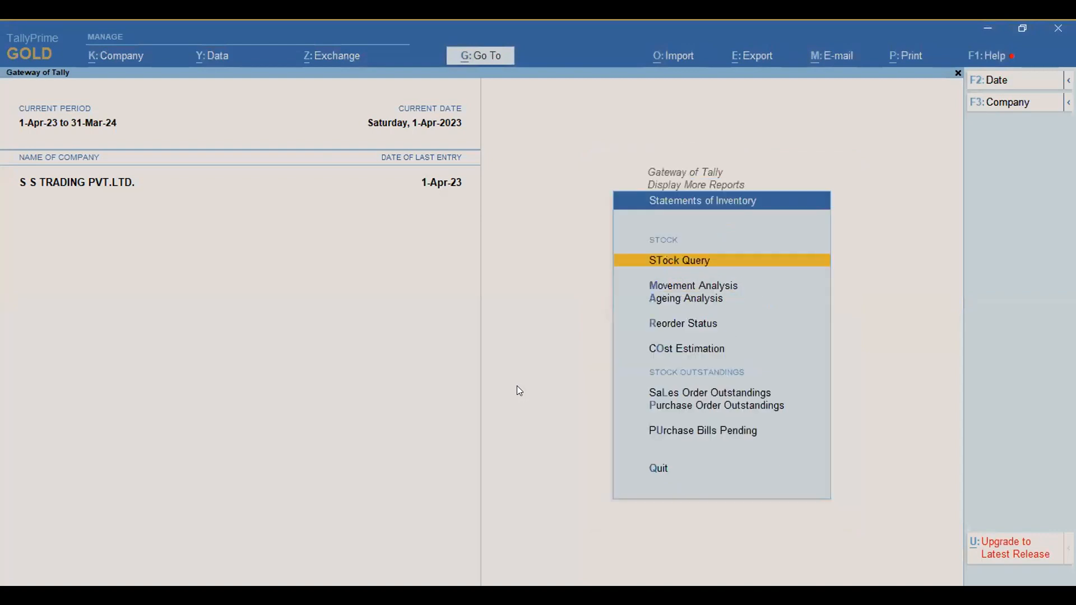
- Display Purchase Order Outstandings for all orders and check the balance quantity of each item
key(Down)
key(Down)
key(Down)
key(Down)
key(Down)
key(Down)
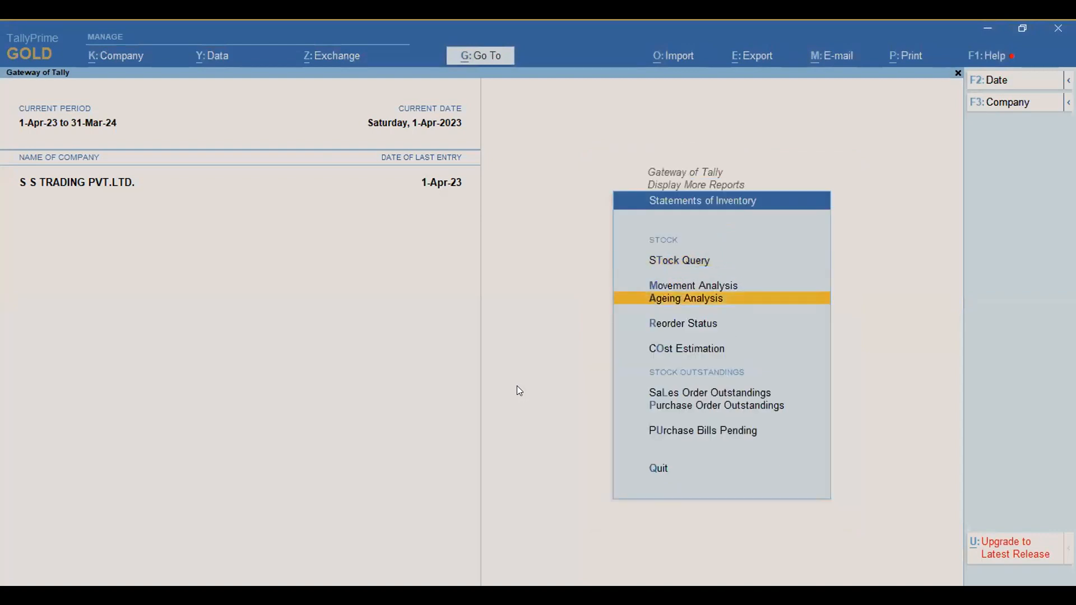
key(Return)
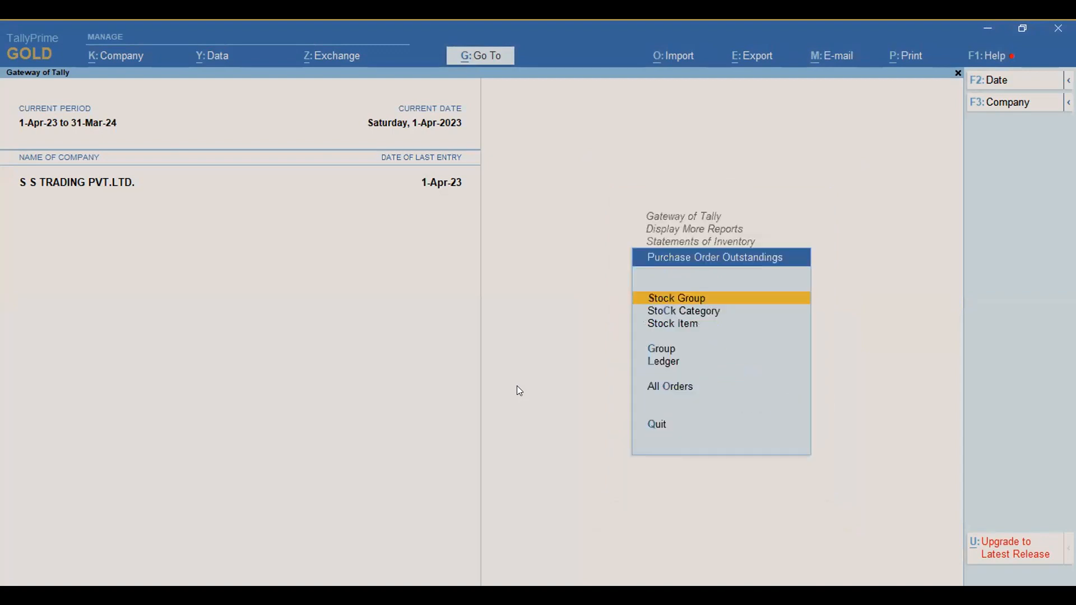
key(Down)
key(Down)
key(Down)
key(Down)
key(Down)
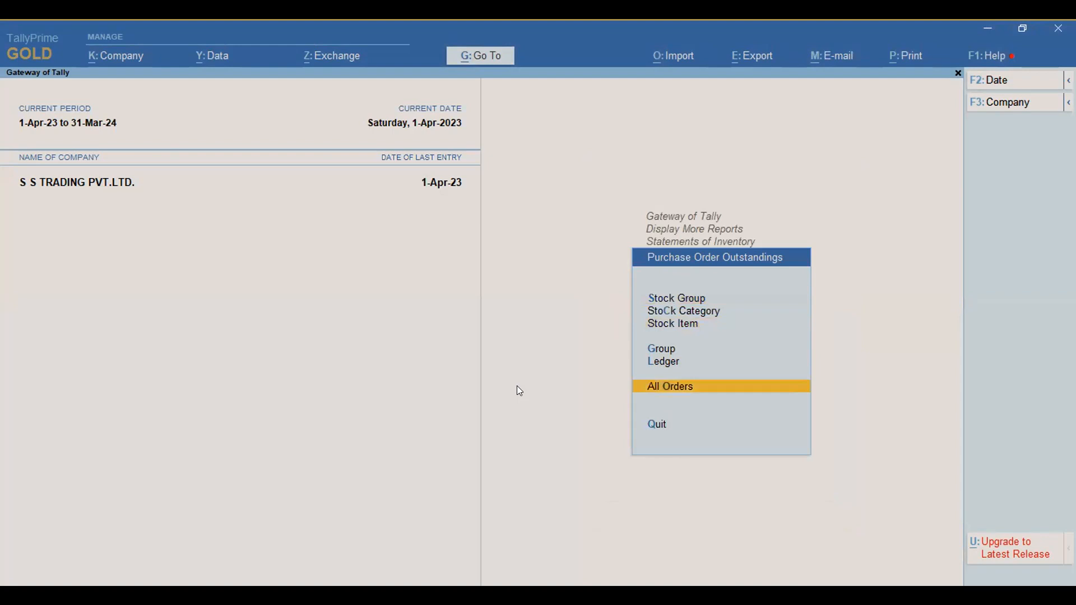
key(Return)
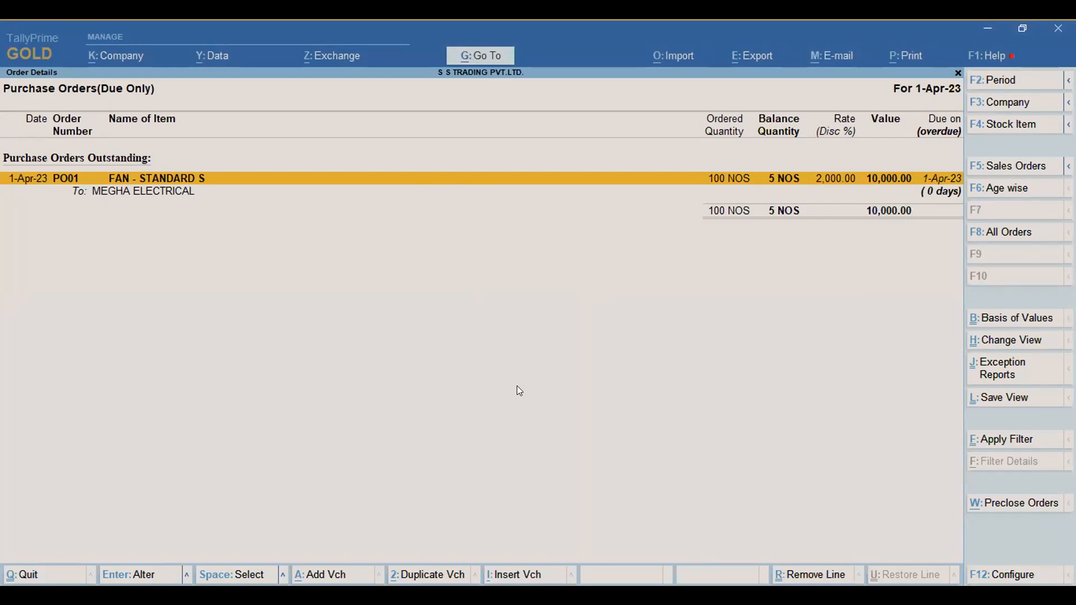
- Review the Purchase Bills Pending report for goods received without bills, and return to the Gateway of Tally
key(Escape)
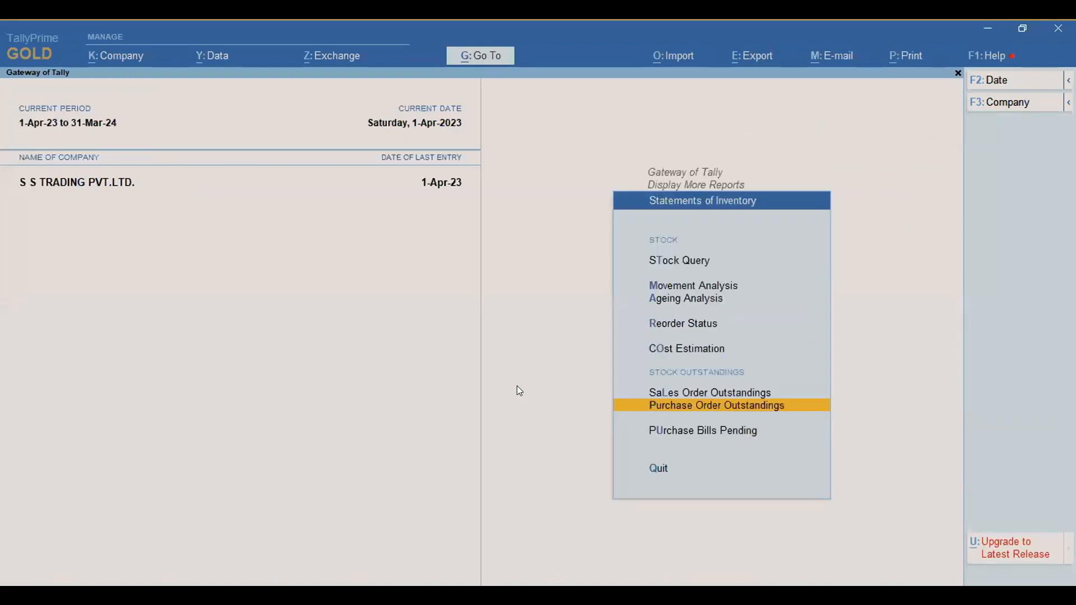
key(Down)
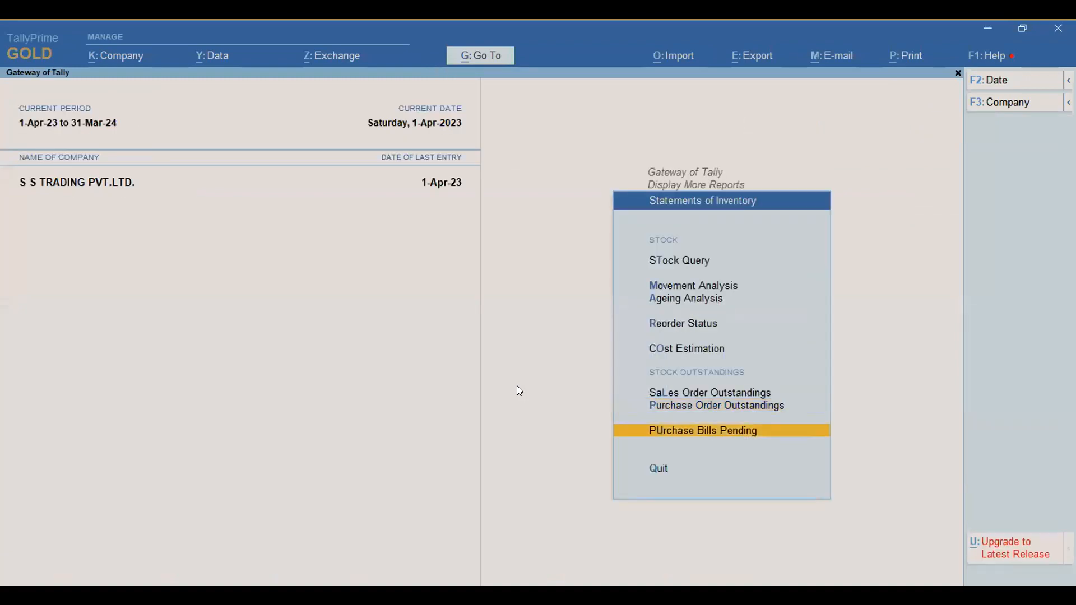
key(Return)
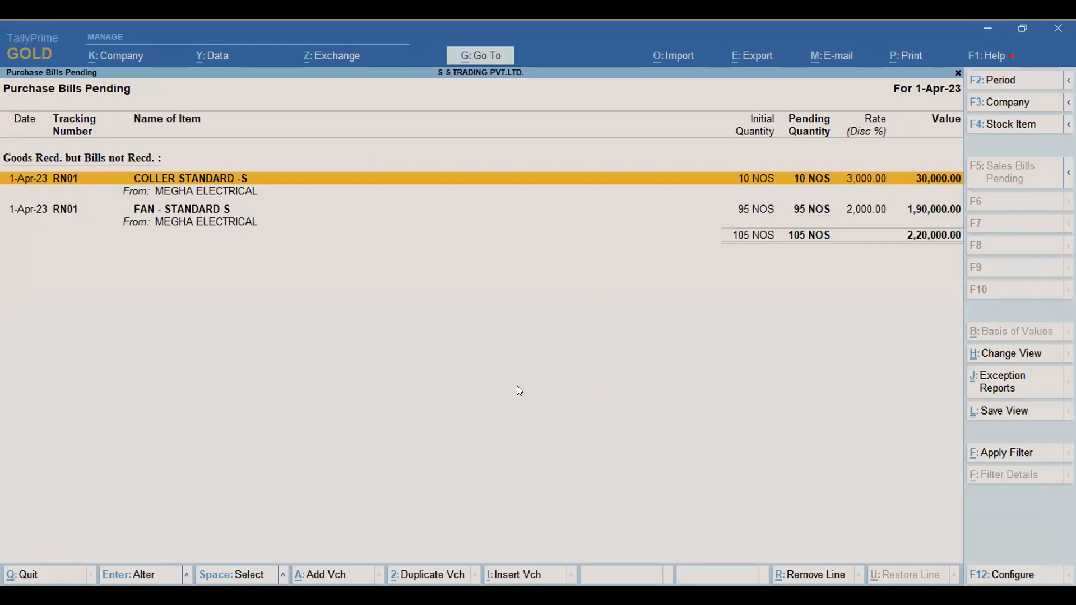
key(Escape)
key(Escape)
key(Escape)
key(Escape)
key(Escape)
- Open voucher entry and switch the voucher type to Purchase
key(Down)
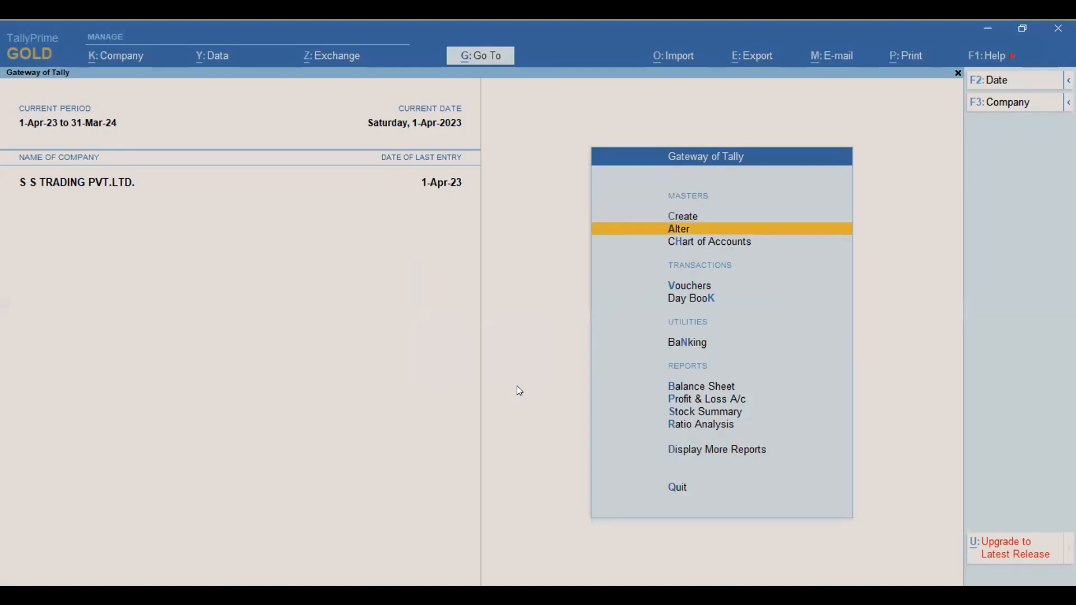
key(Down)
key(Down)
key(Return)
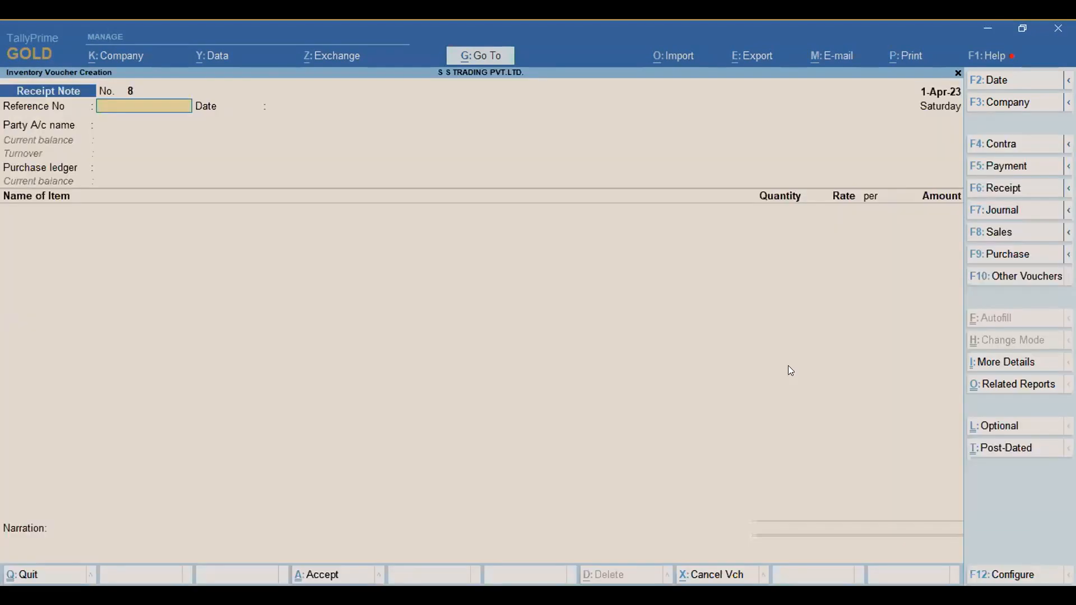
click(1002, 255)
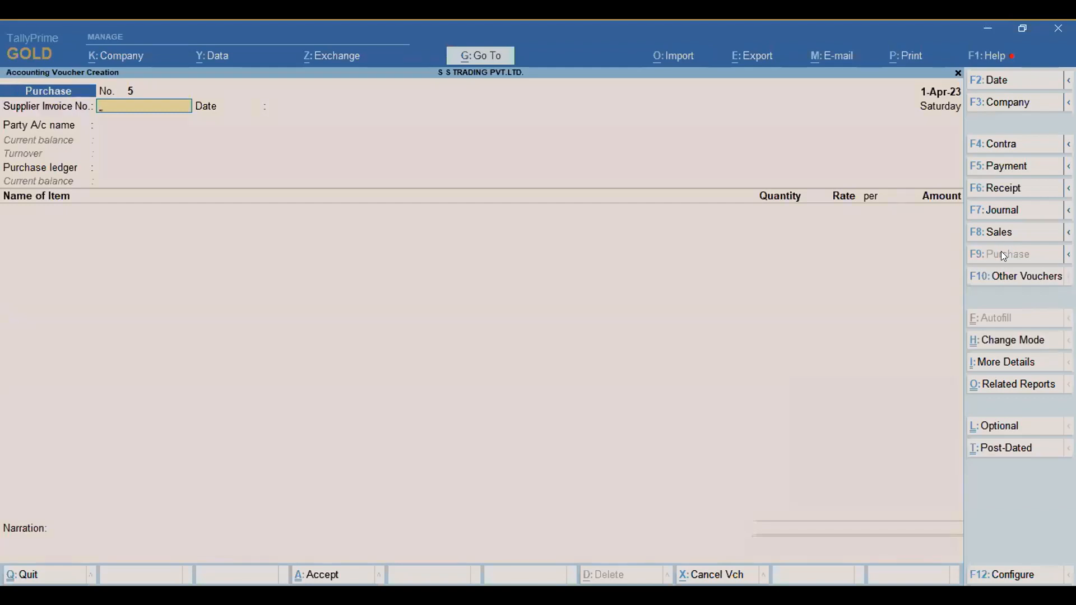
- Enter supplier invoice number P01 dated 1-Apr-23 on the purchase voucher and select MEGHA ELECTRICAL as the party
text(P0)
key(Return)
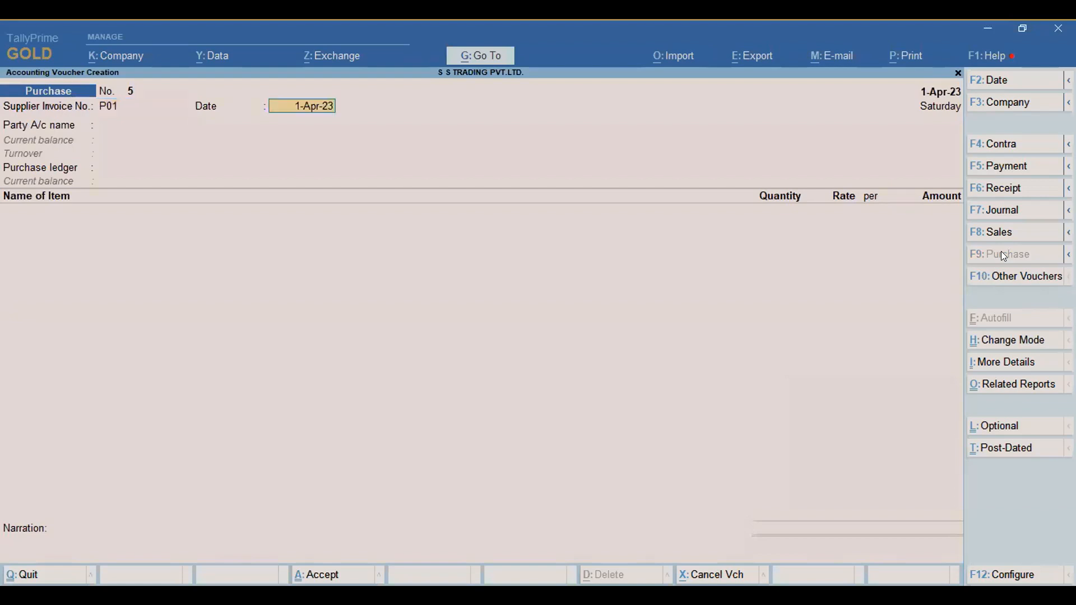
key(Return)
key(Down)
key(Down)
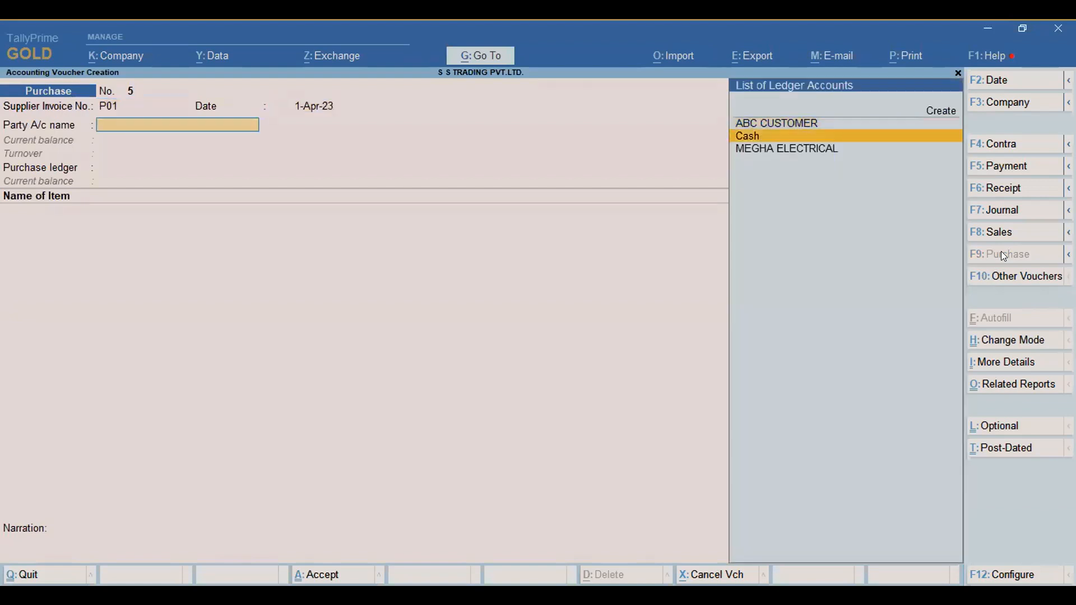
key(Return)
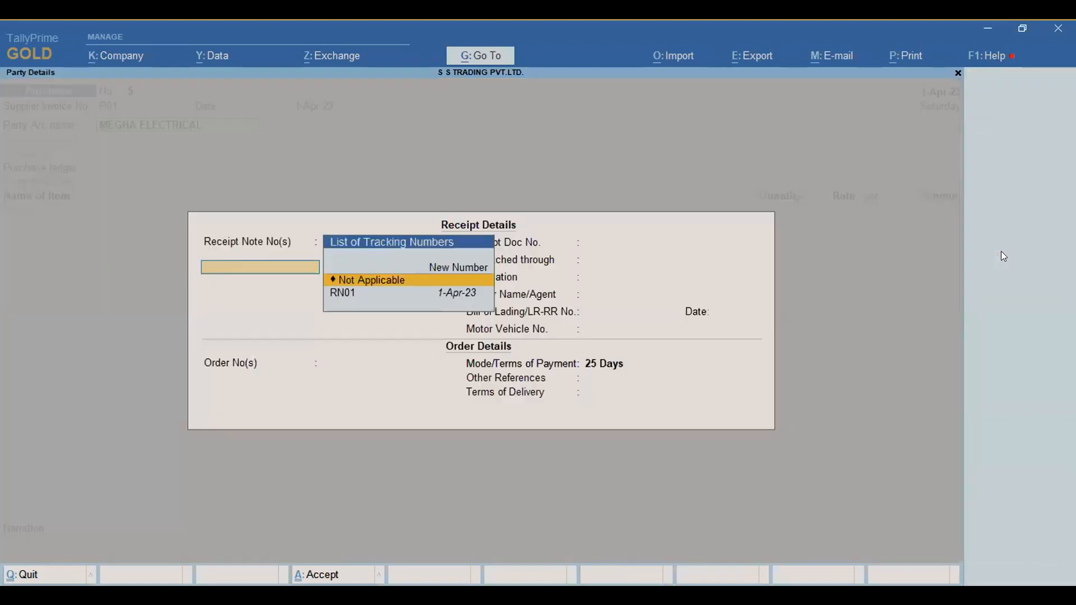
- Link the purchase voucher to receipt note RN01 and accept the receipt and order details with 25 Days payment terms
key(Down)
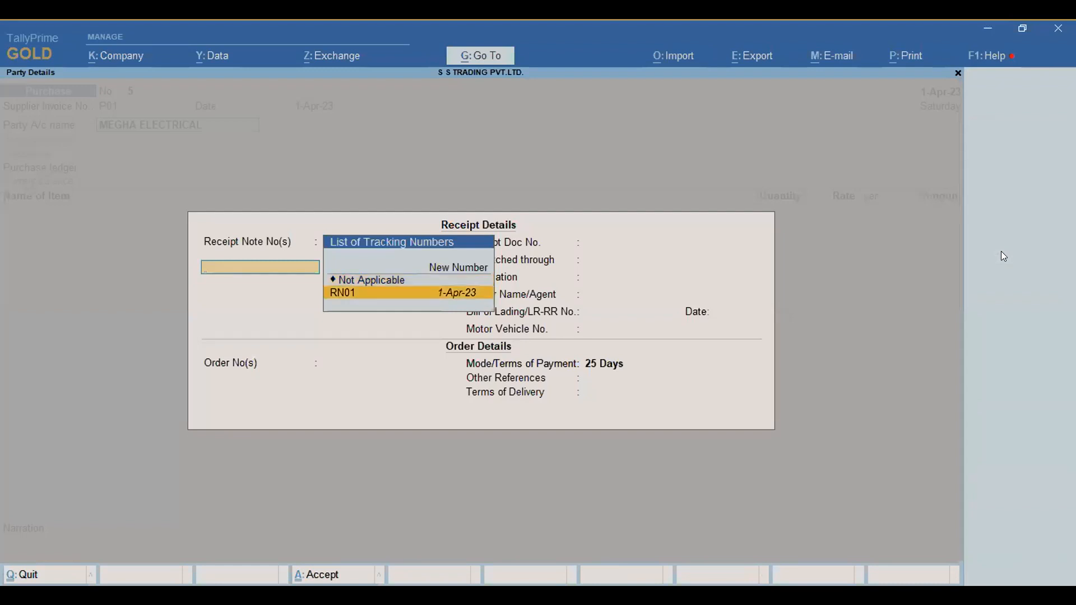
key(Return)
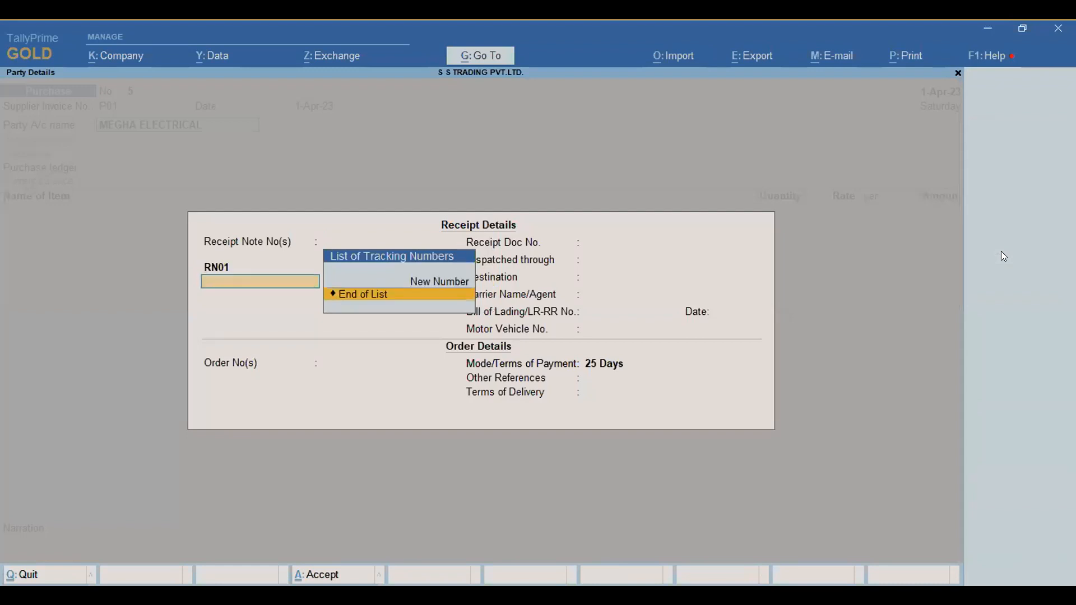
key(Return)
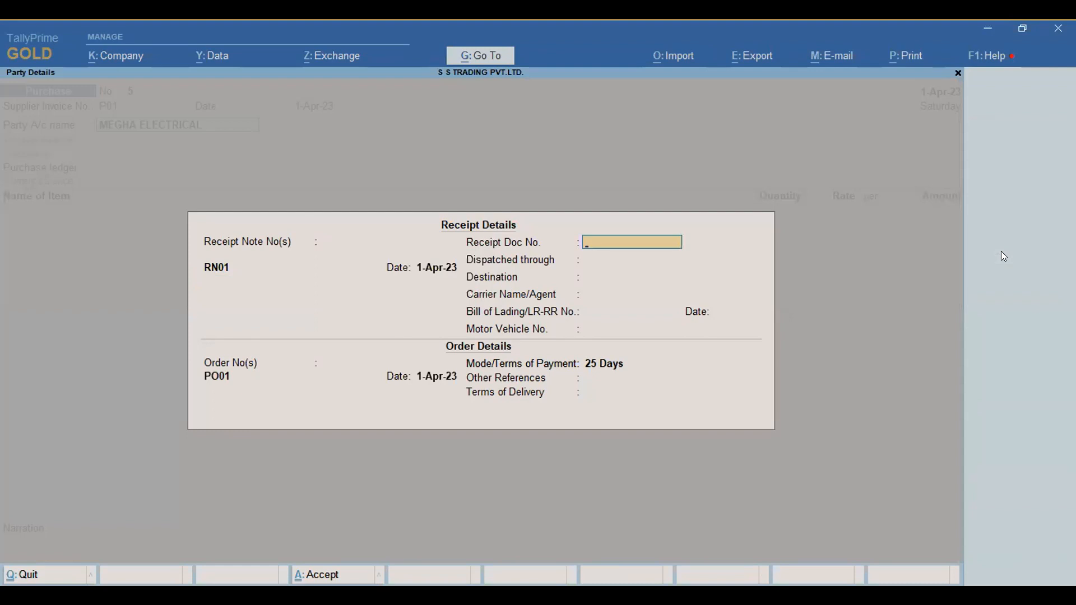
key(Return)
key(Return)
key(Return)
key(Return)
key(Return)
key(Return)
key(Return)
key(Return)
key(Return)
key(Return)
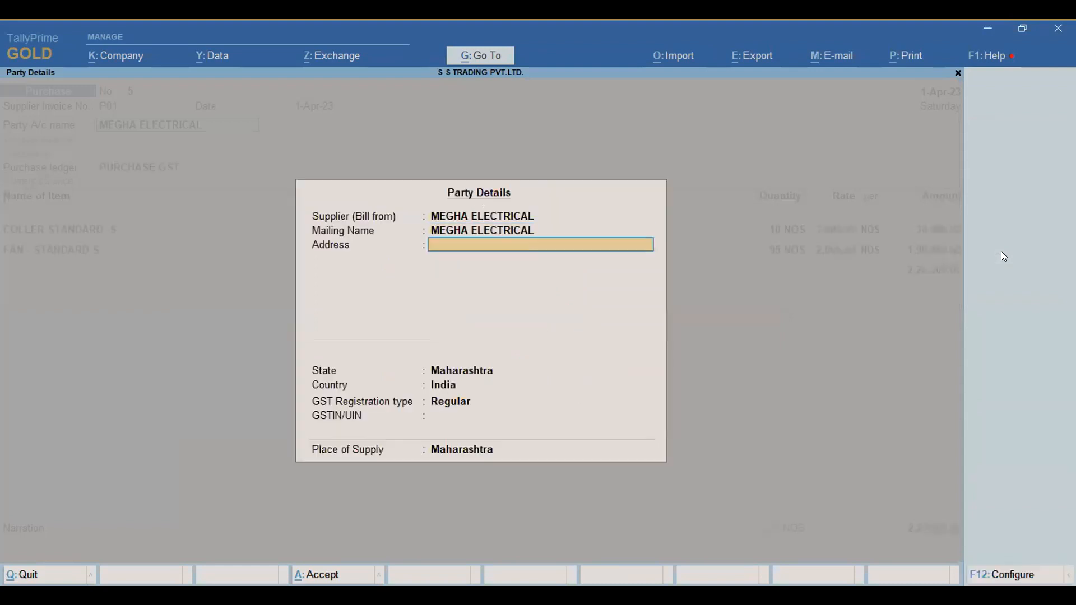
- Accept the supplier's party details with Maharashtra as the place of supply, and keep PURCHASE GST as the purchase ledger
key(Return)
key(Return)
key(Return)
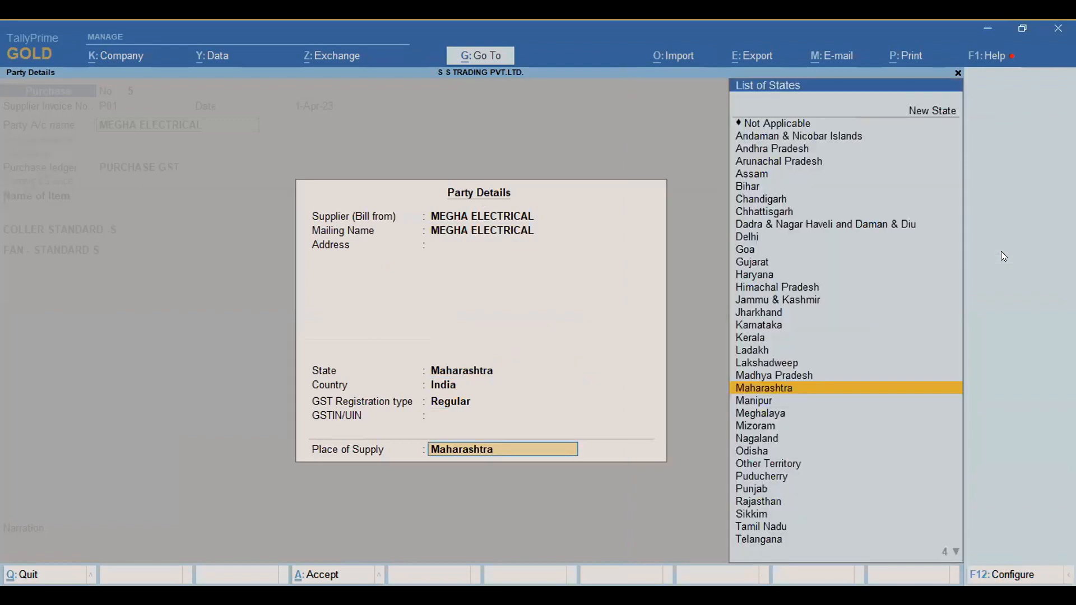
key(Return)
key(Return)
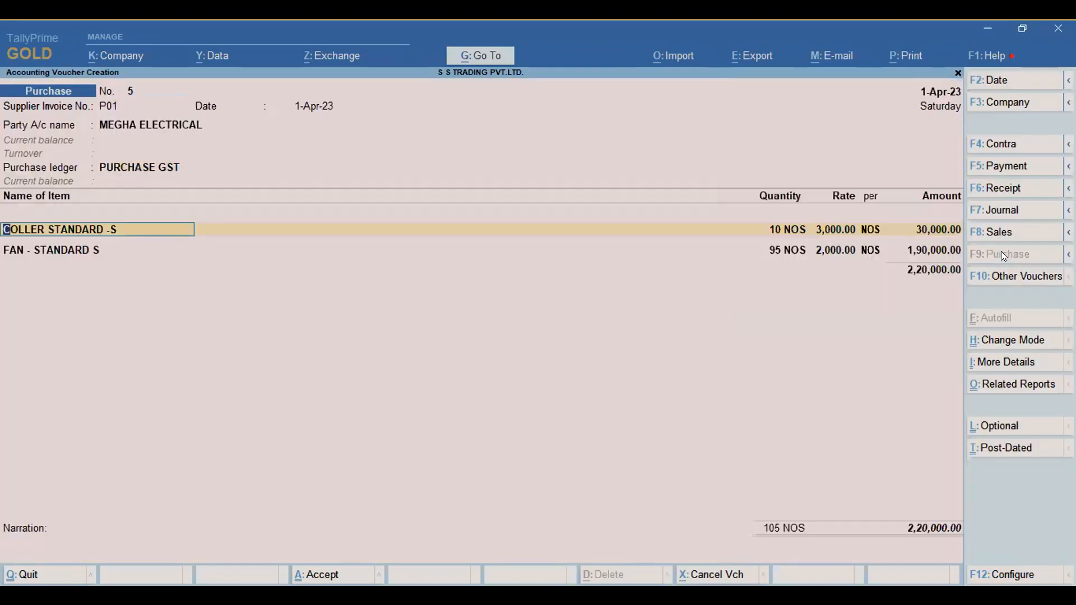
- Accept the allocations of 10 NOS COLLER STANDARD -S and 95 NOS FAN - STANDARD S, and decline GST/e-Way Bill details
key(Return)
key(Return)
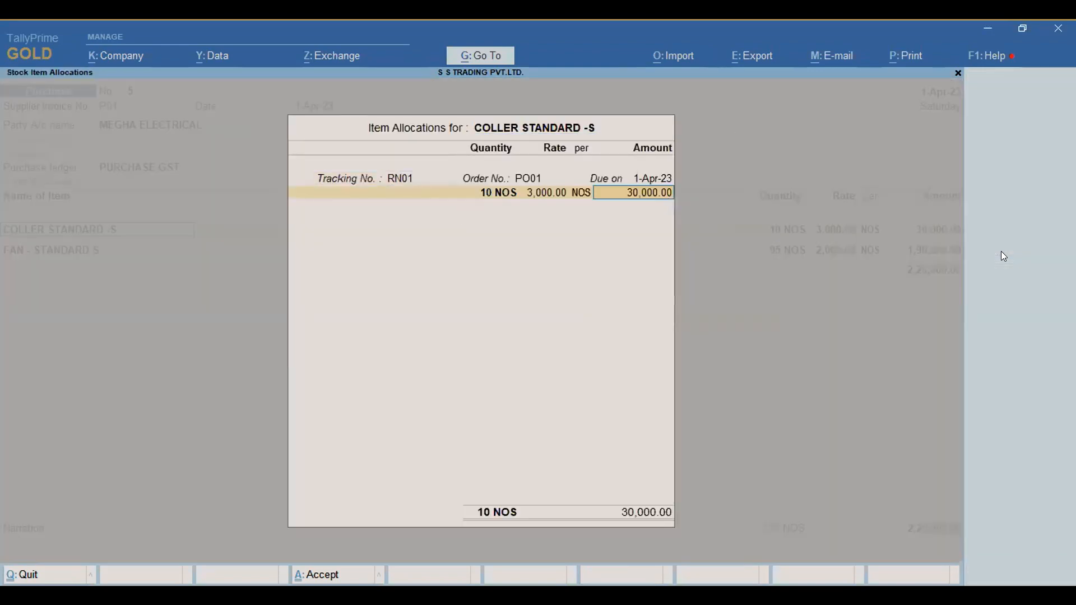
key(Return)
key(Return)
key(Return)
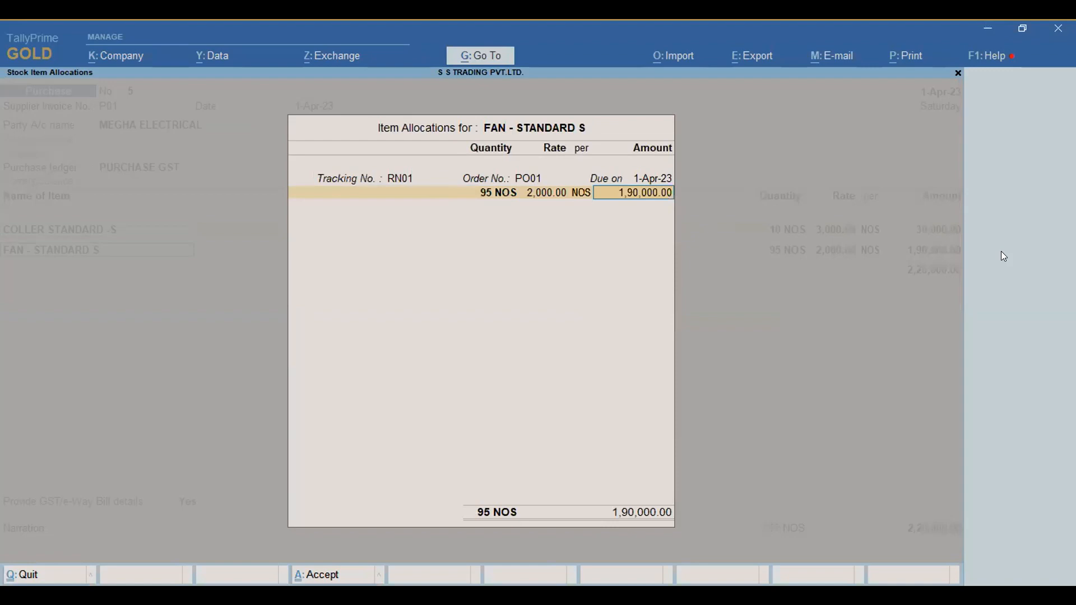
key(Return)
key(Return)
key(Return)
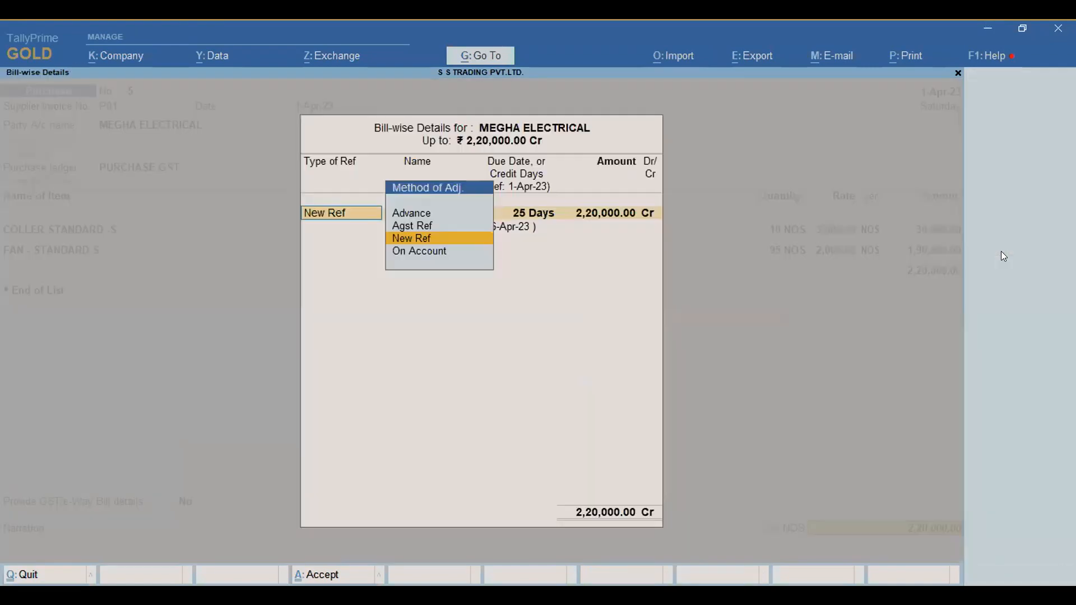
- Record bill reference P01 as a New Ref for 2,20,000.00 Cr with 25 Days credit, save the purchase voucher, and leave voucher entry
key(Return)
key(Return)
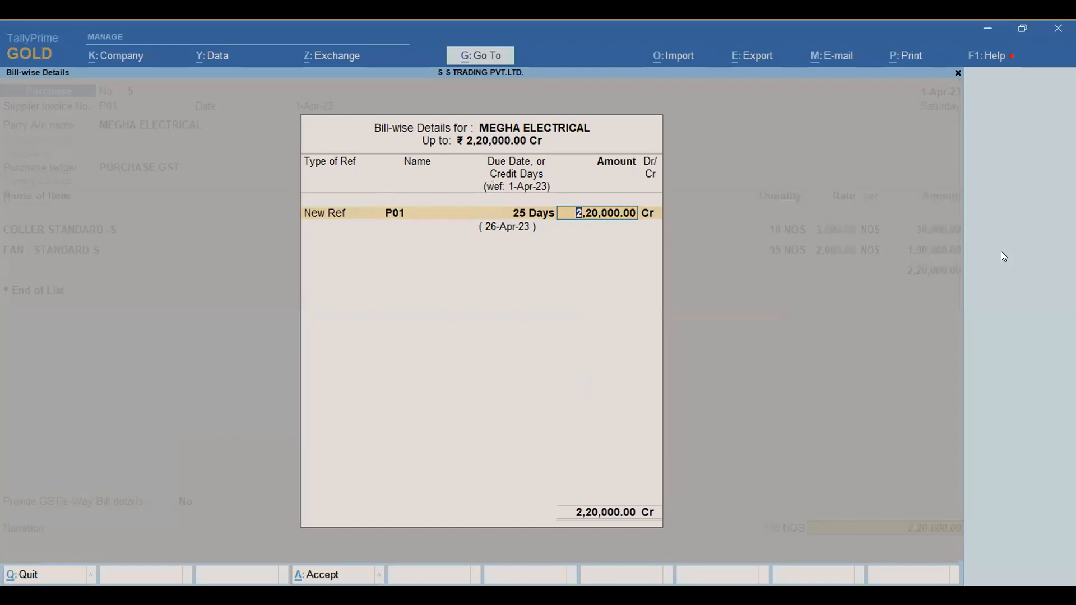
key(Return)
key(ctrl+q)
key(ctrl+q)
- Check the Purchase Bills Pending report for 1-Apr-23 and return to the Gateway of Tally
key(Up)
key(Up)
key(Up)
key(Up)
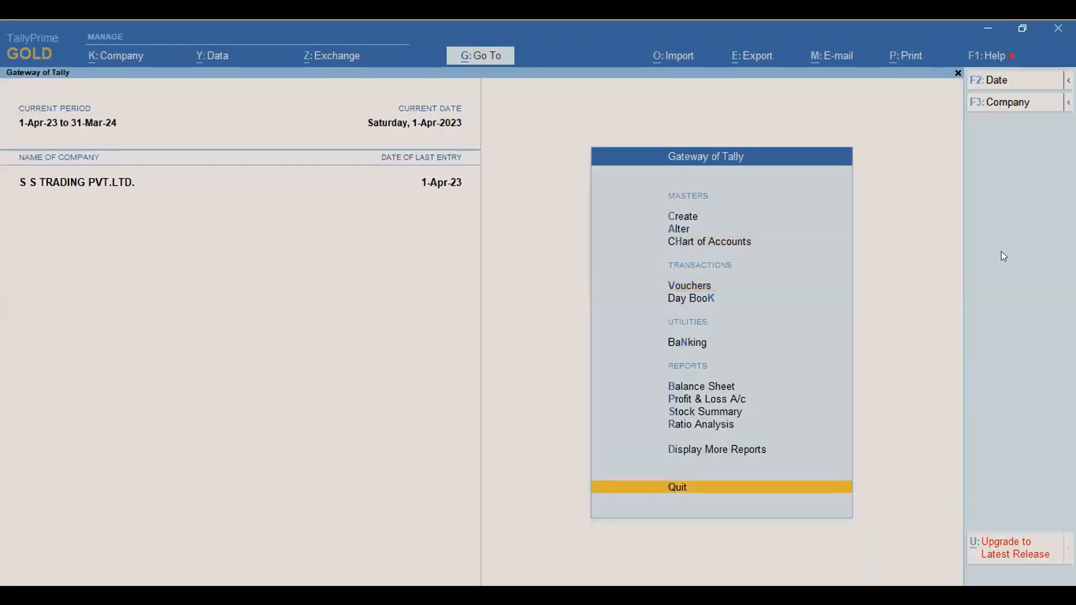
key(d)
key(Down)
key(Down)
key(Down)
key(Down)
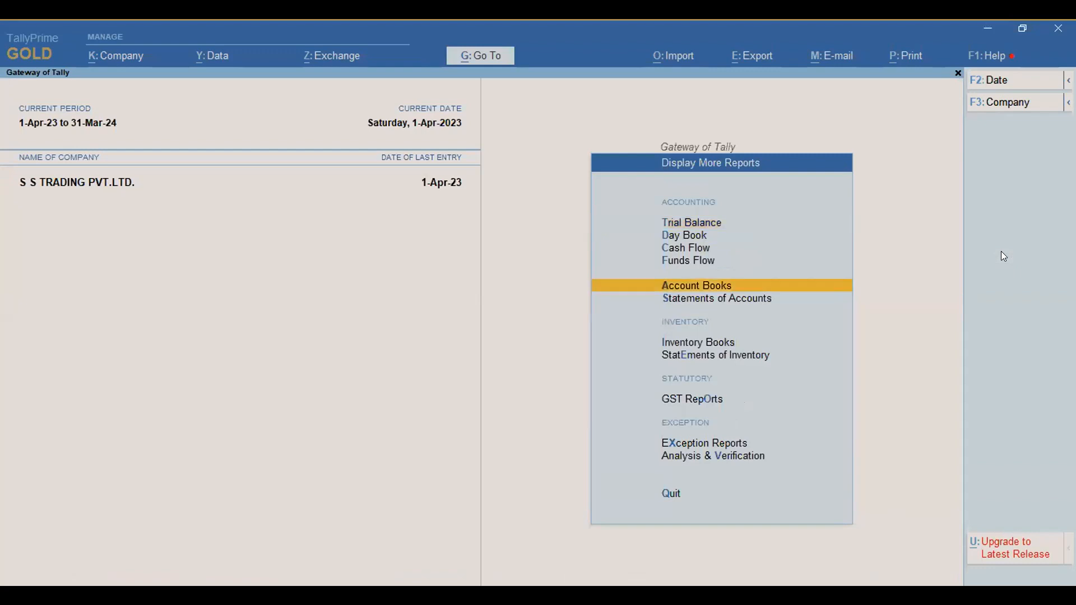
key(e)
key(p)
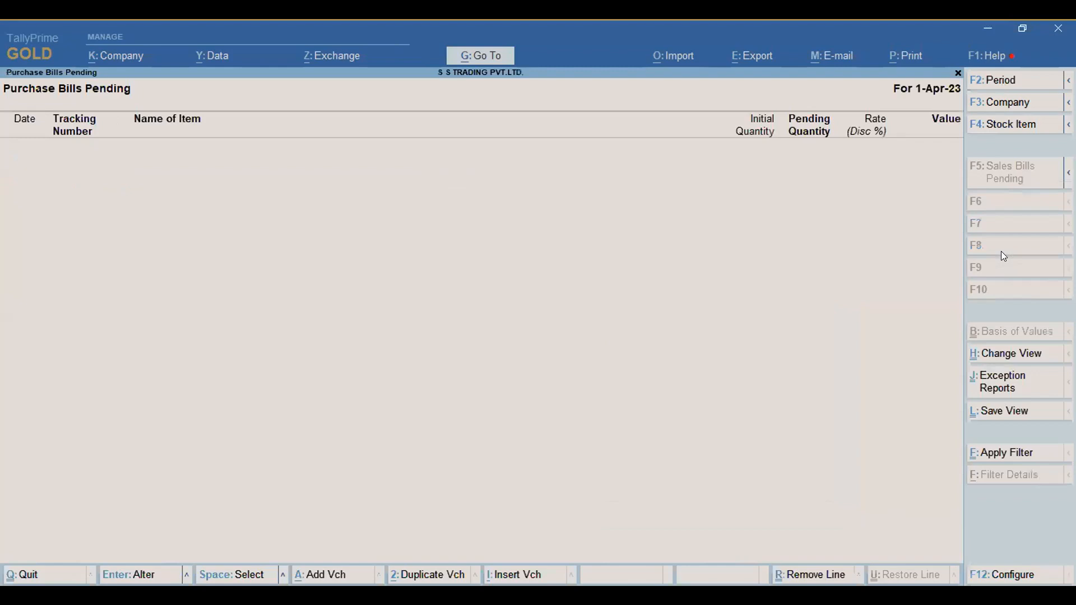
key(Escape)
key(Escape)
key(Escape)
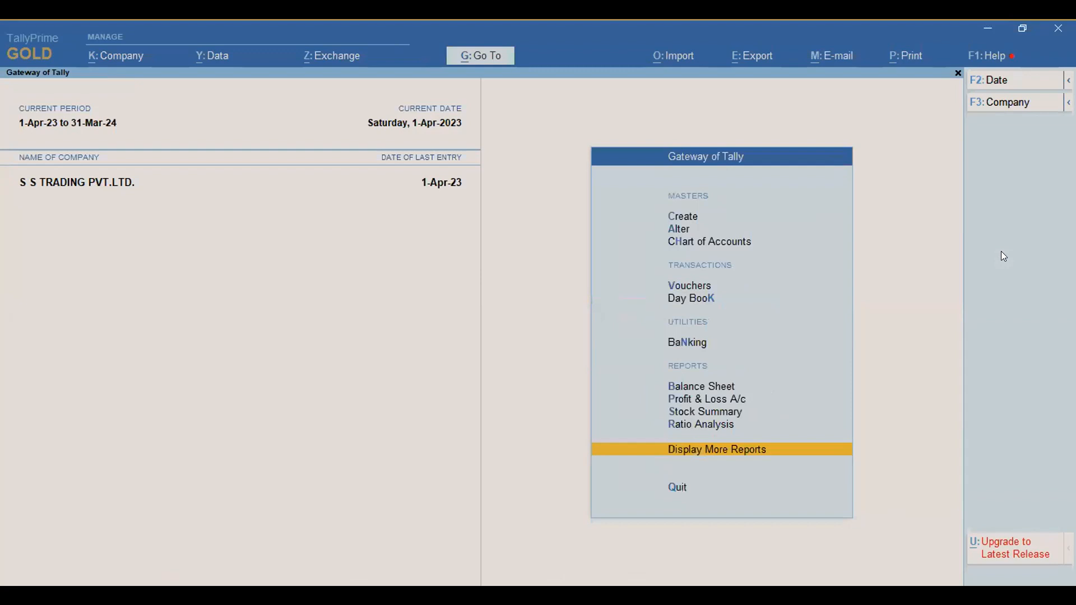
key(Escape)
key(Escape)
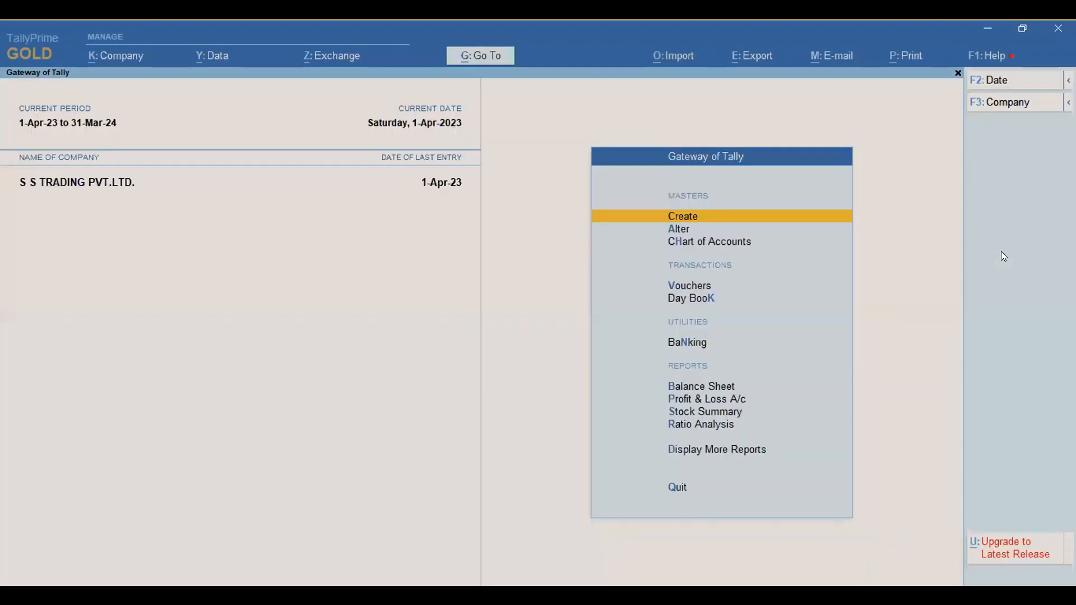
- Open the Purchase Order Outstandings options among the Statements of Inventory reports
key(Down)
key(Down)
key(Down)
key(Down)
key(Down)
key(Down)
key(Down)
key(Down)
key(Down)
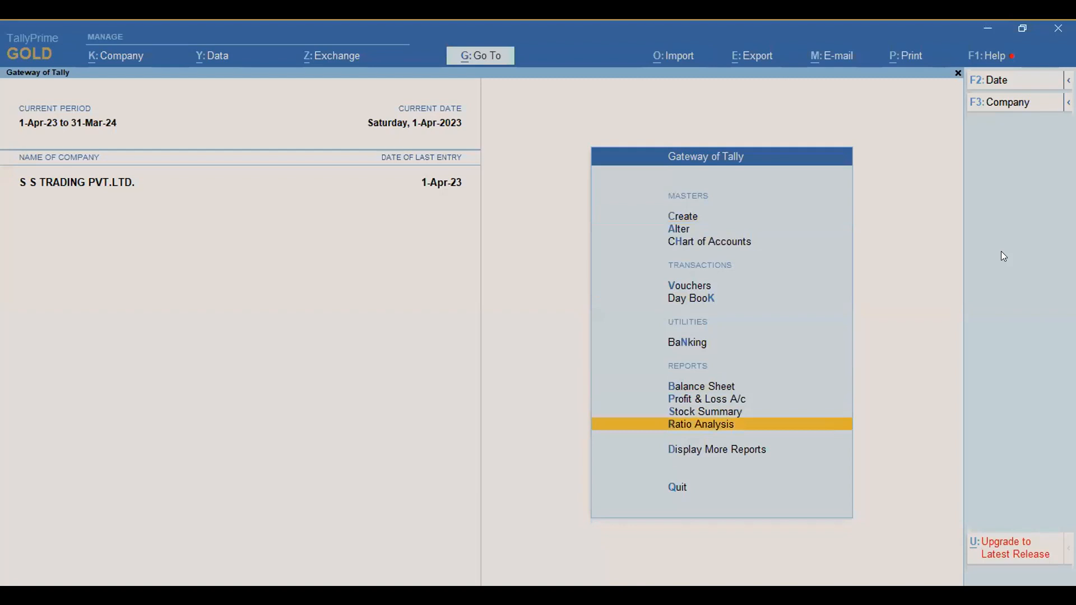
key(d)
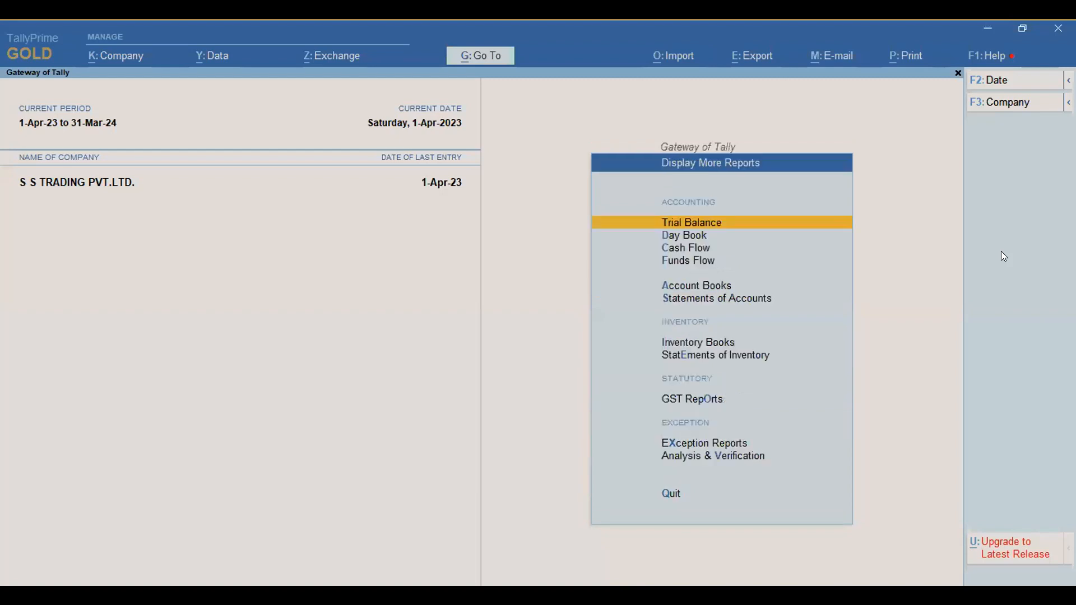
key(Down)
key(Down)
key(Down)
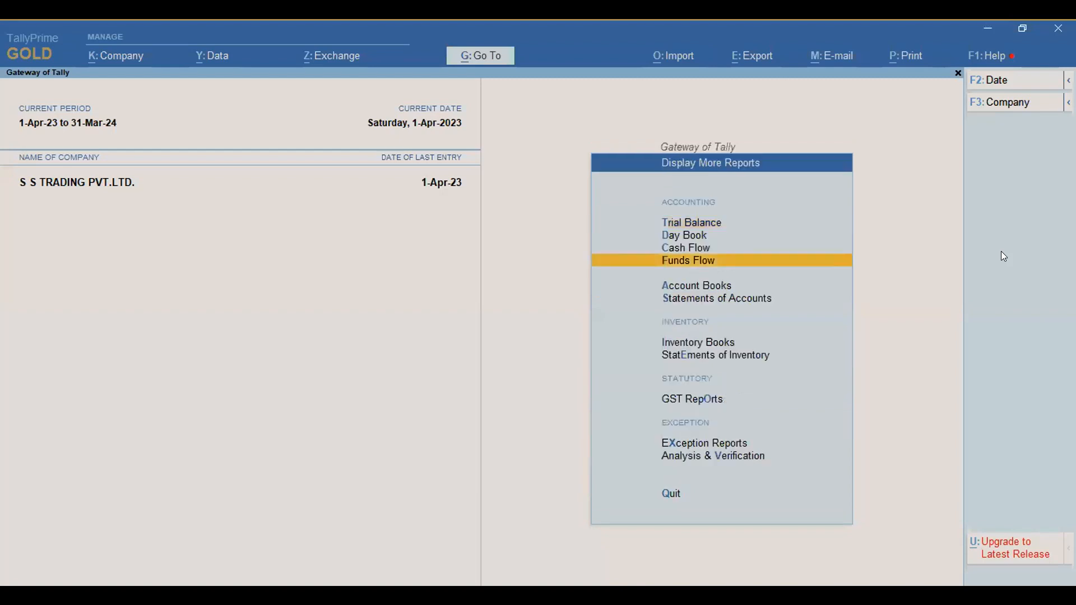
key(e)
key(Down)
key(Down)
key(Down)
key(Down)
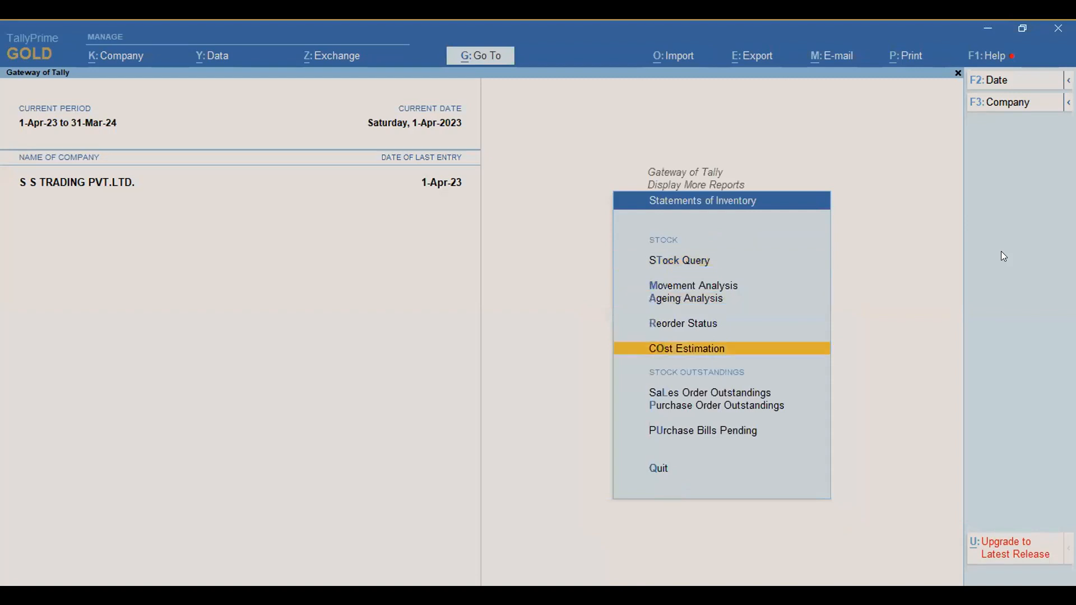
key(Down)
key(Down)
key(Down)
key(p)
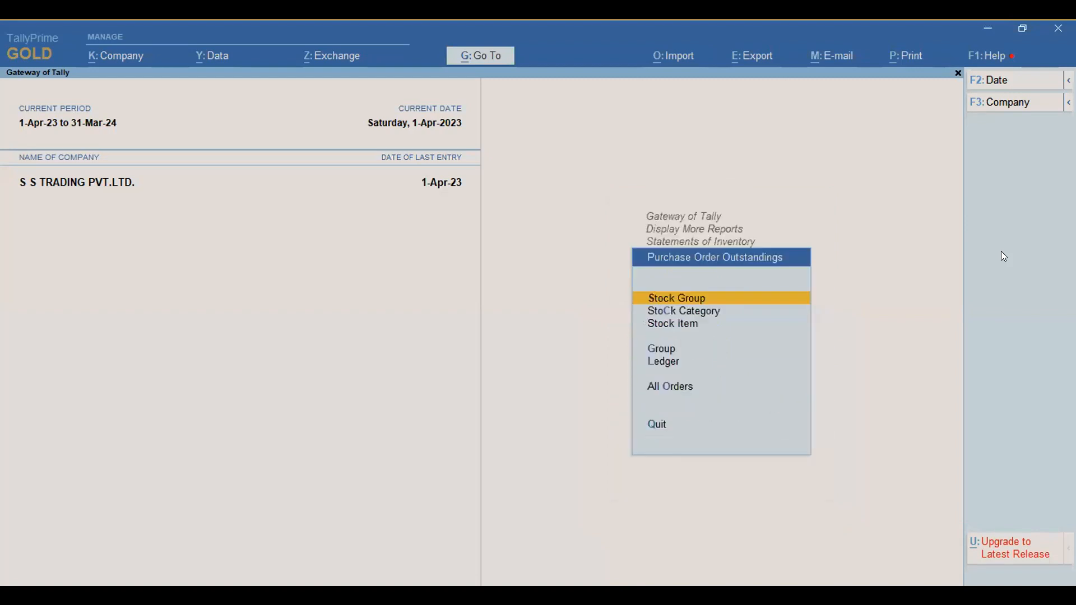
- Display the outstanding purchase orders for All Orders
key(Down)
key(Down)
key(Down)
key(Down)
key(Down)
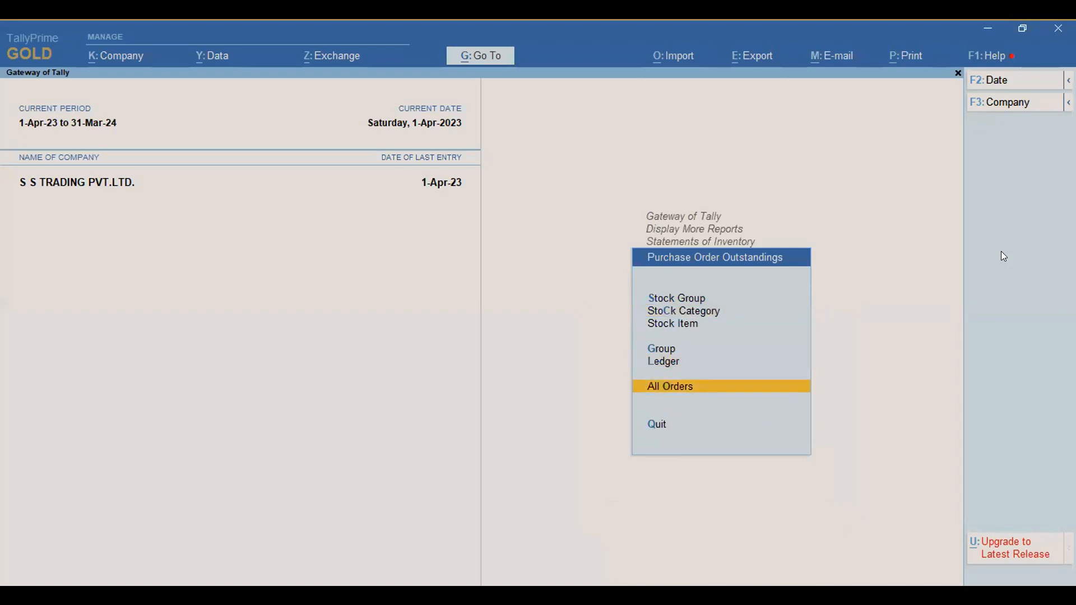
key(Return)
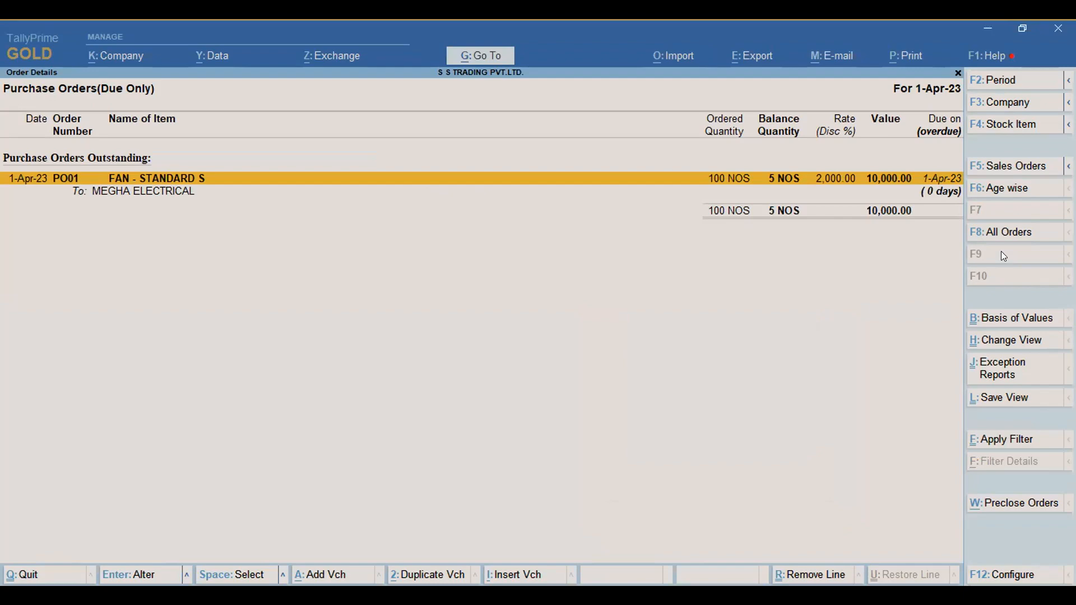
- Preclose 5 NOS of FAN - STANDARD S on purchase order PO01 with the reason Order Cancel, and leave the order reports
key(space)
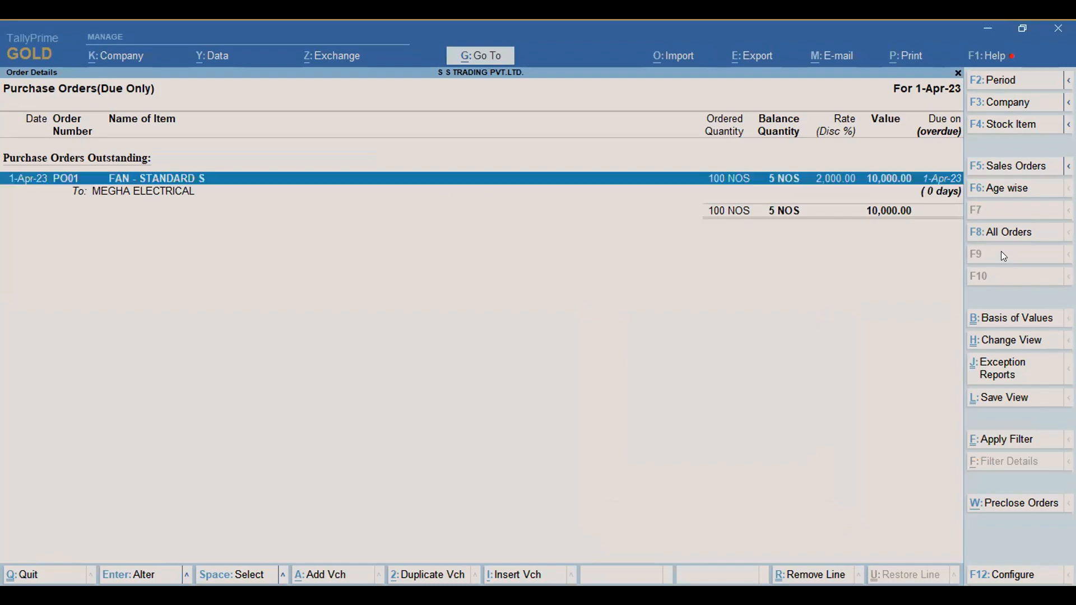
click(991, 504)
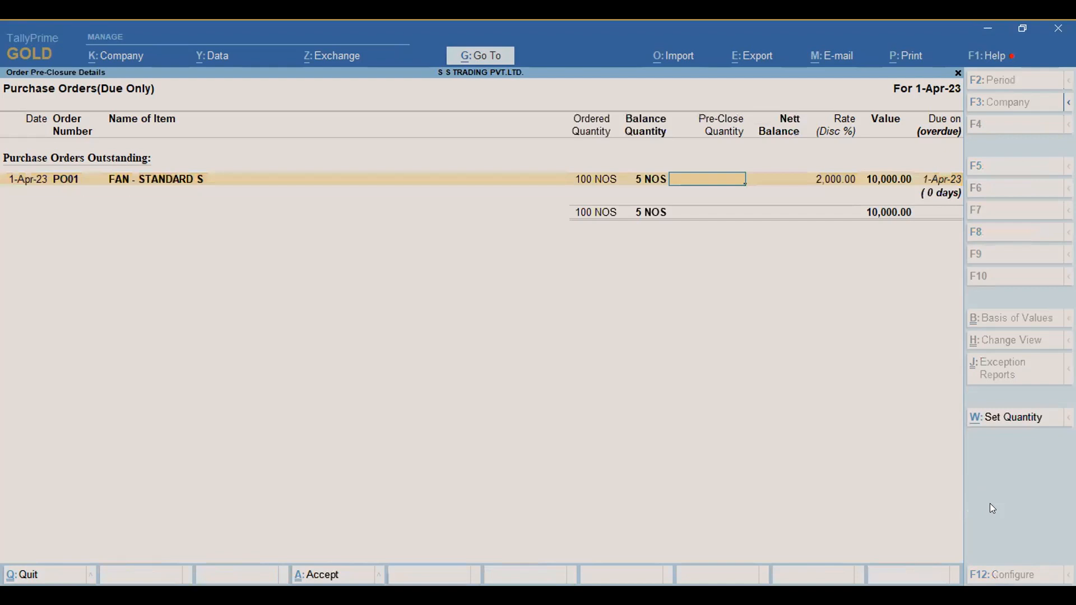
text(5)
key(Return)
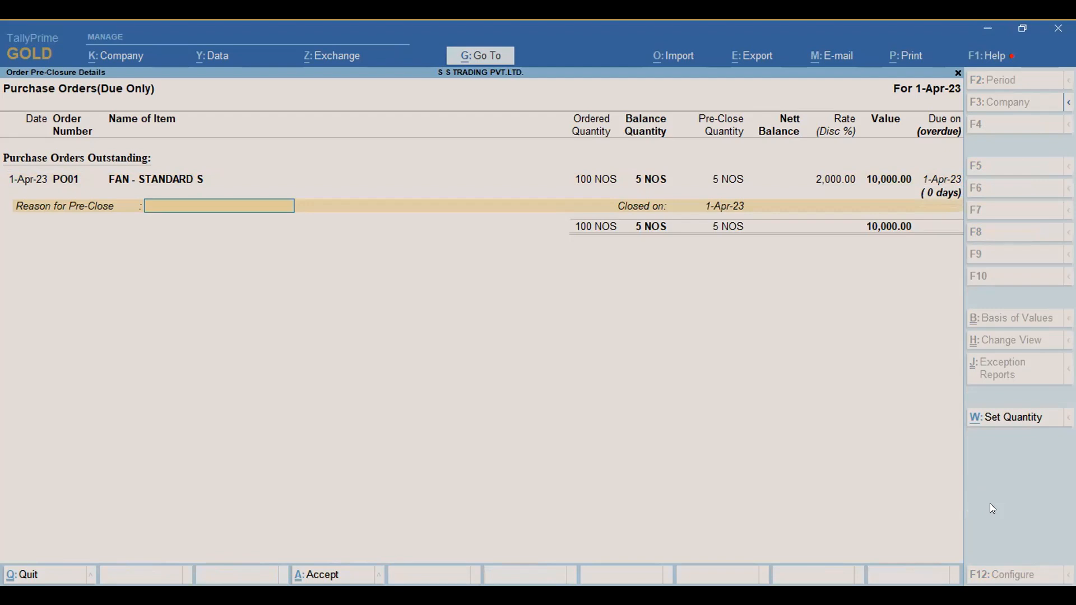
text(Order Cancel)
key(Return)
key(Return)
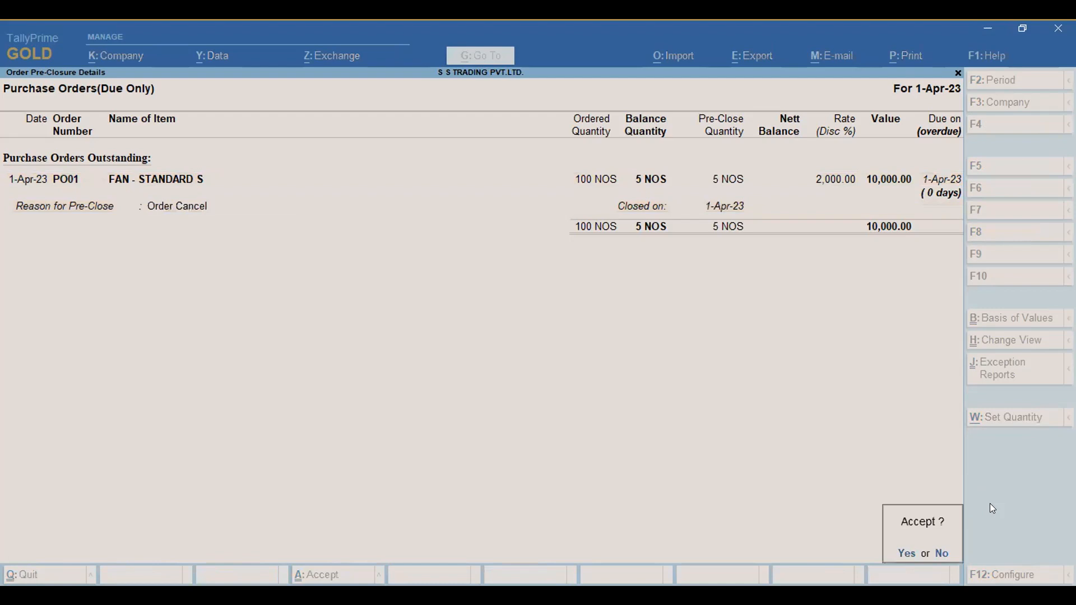
key(Return)
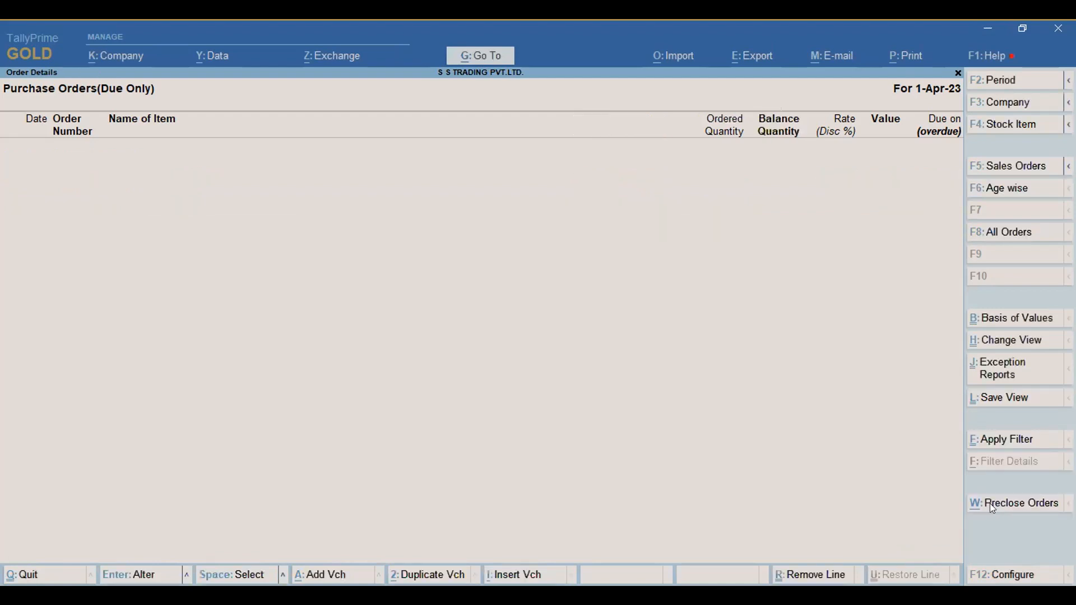
key(Escape)
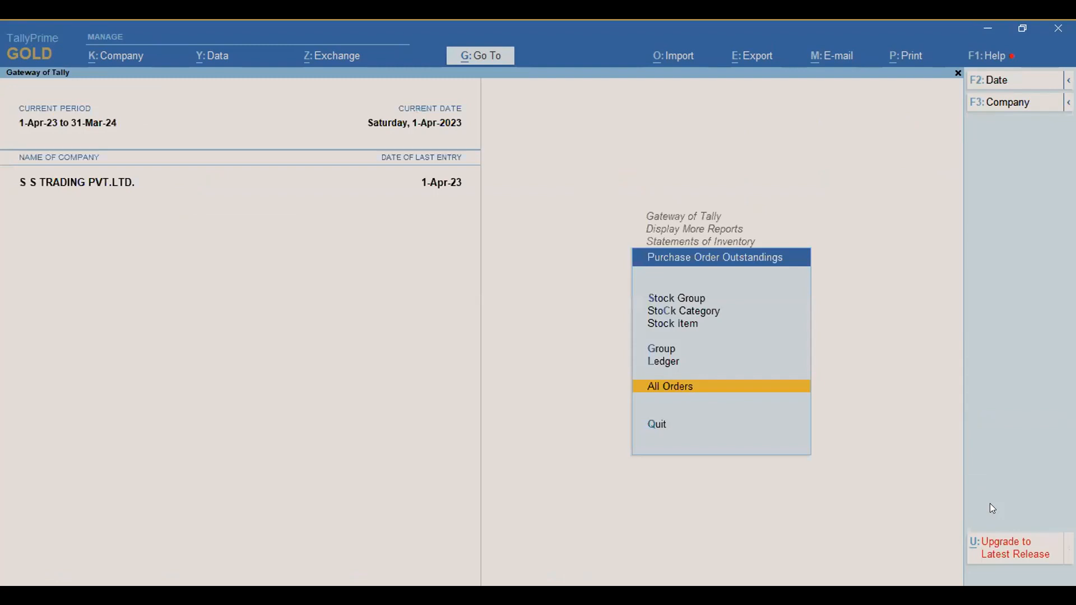
key(Escape)
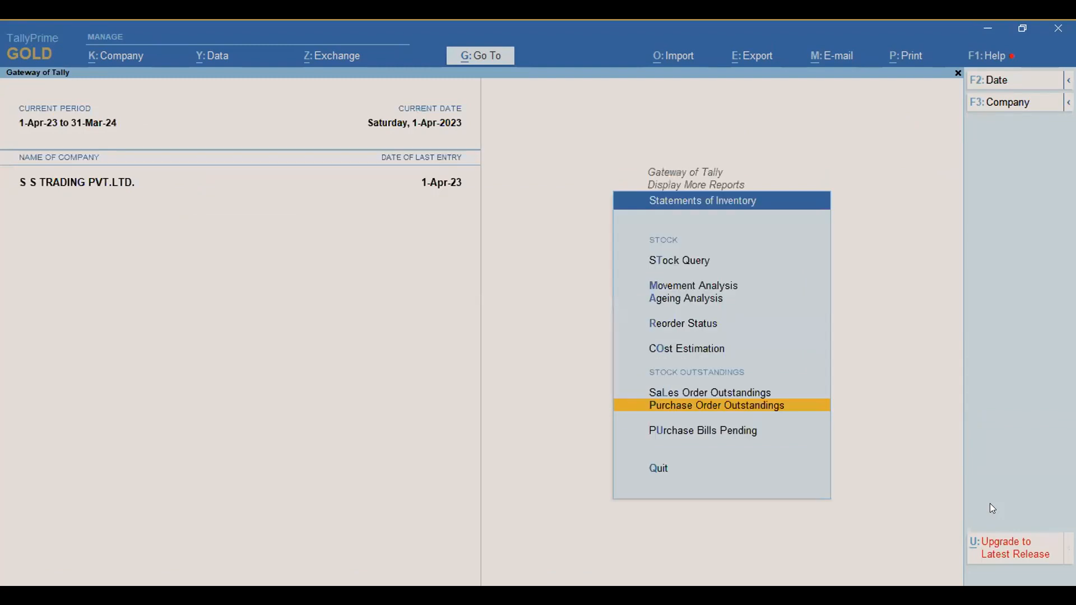
key(Escape)
key(Escape)
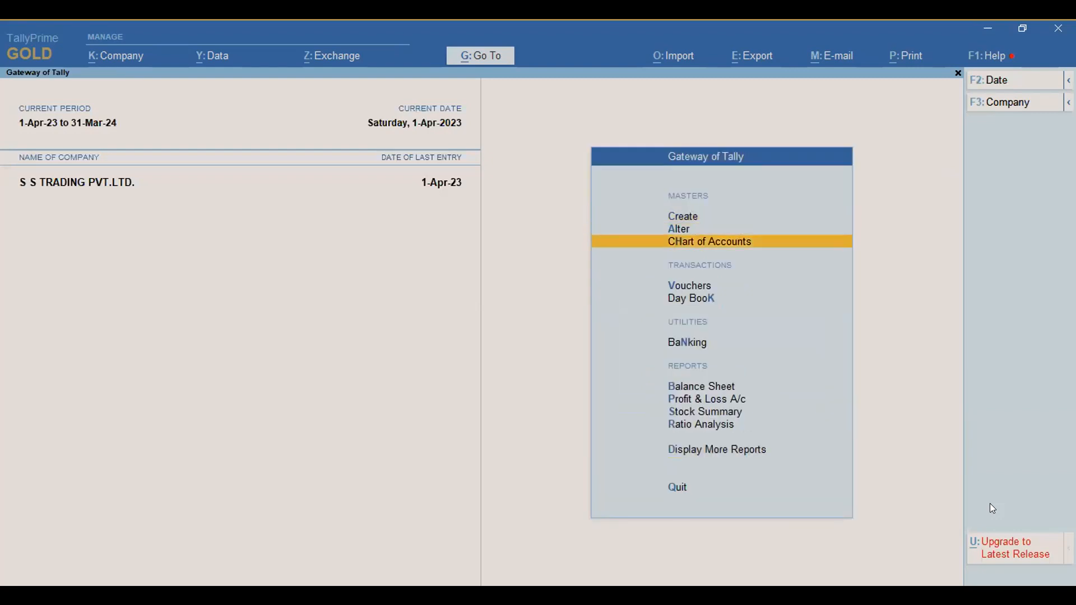
- Start a new Sales Order voucher and select ABC CUSTOMER as the party
key(Down)
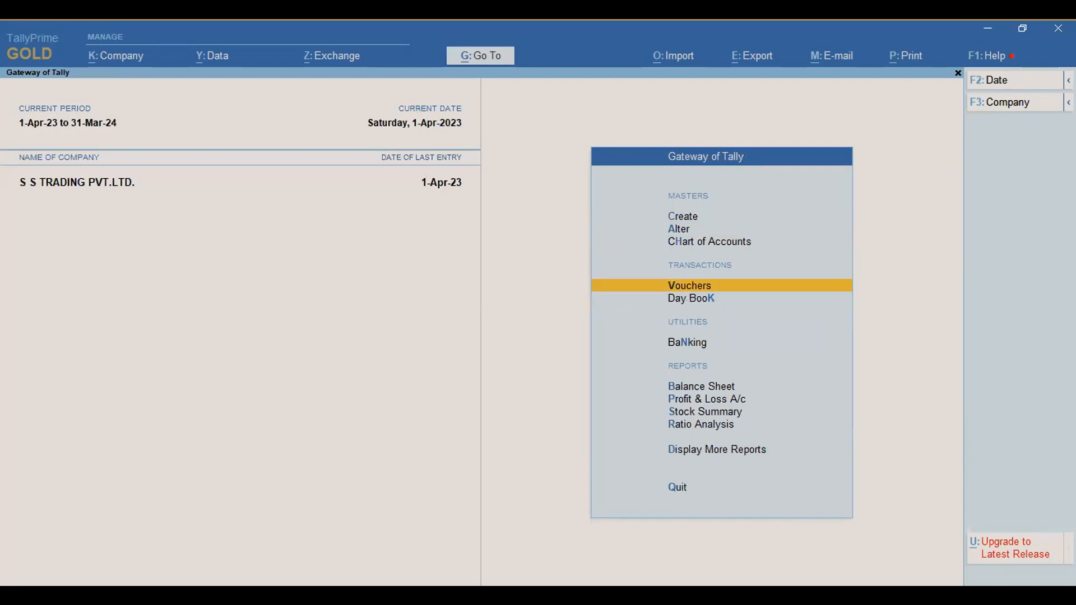
key(Return)
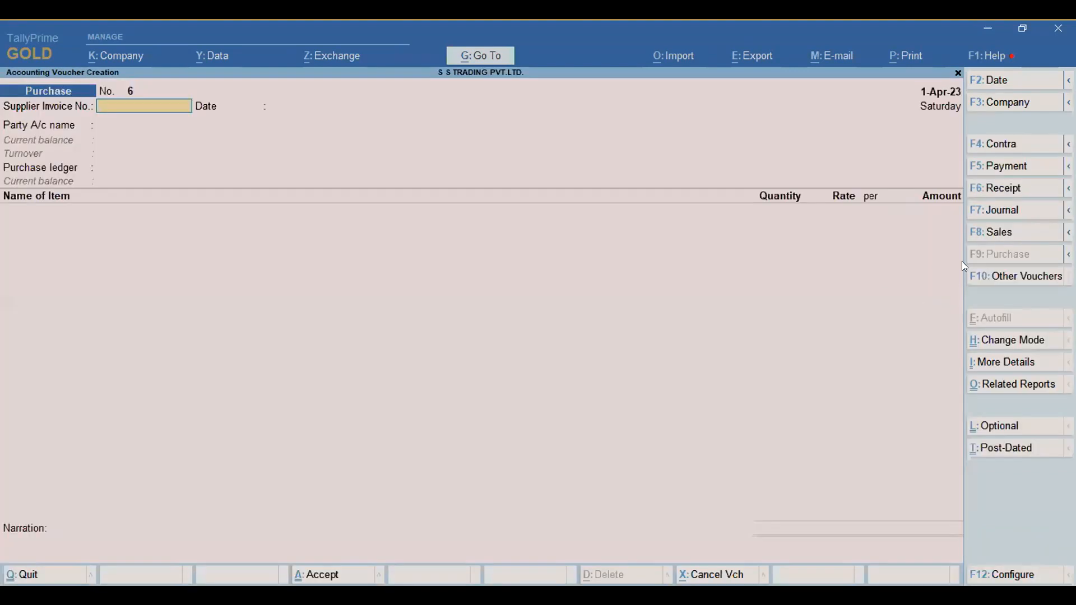
click(991, 275)
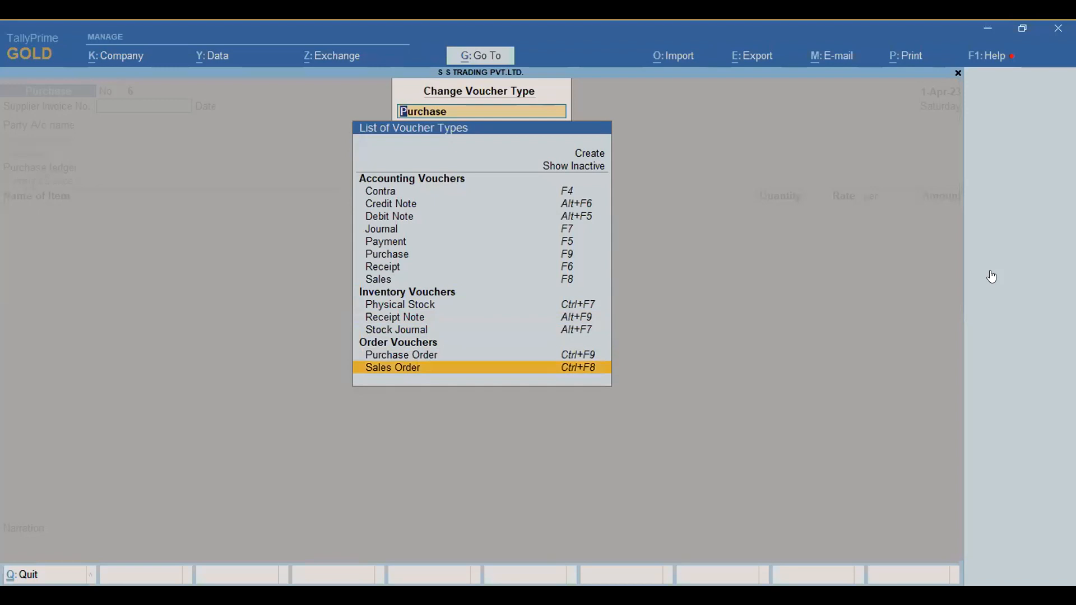
key(Return)
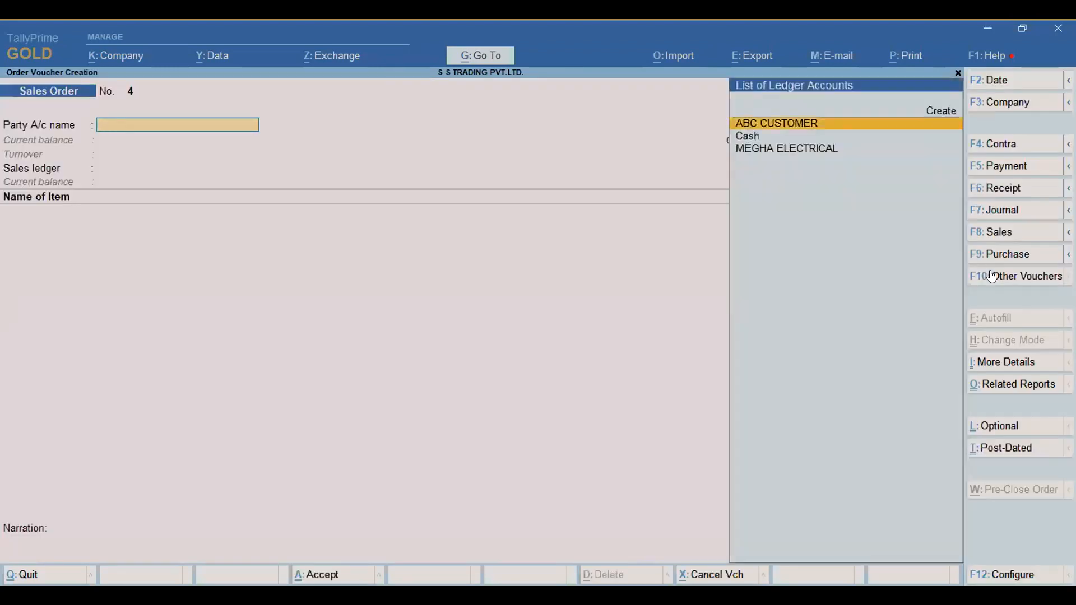
key(Return)
- Leave the order and dispatch details blank, and accept the buyer's party details with Maharashtra as the place of supply
key(Return)
key(Return)
key(Return)
key(Return)
key(Return)
key(Return)
key(Return)
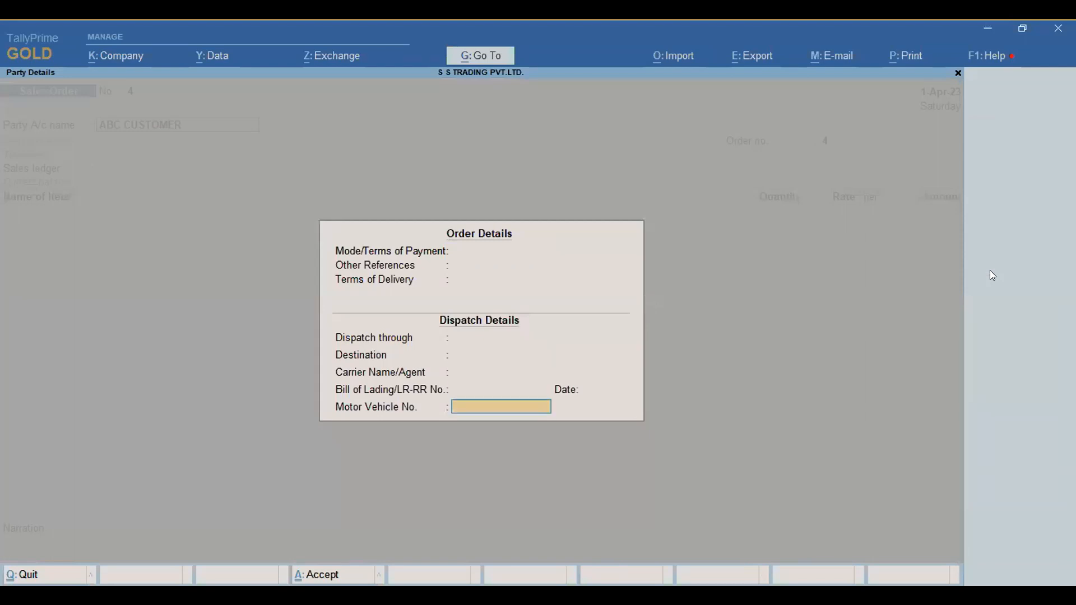
key(Return)
key(Return)
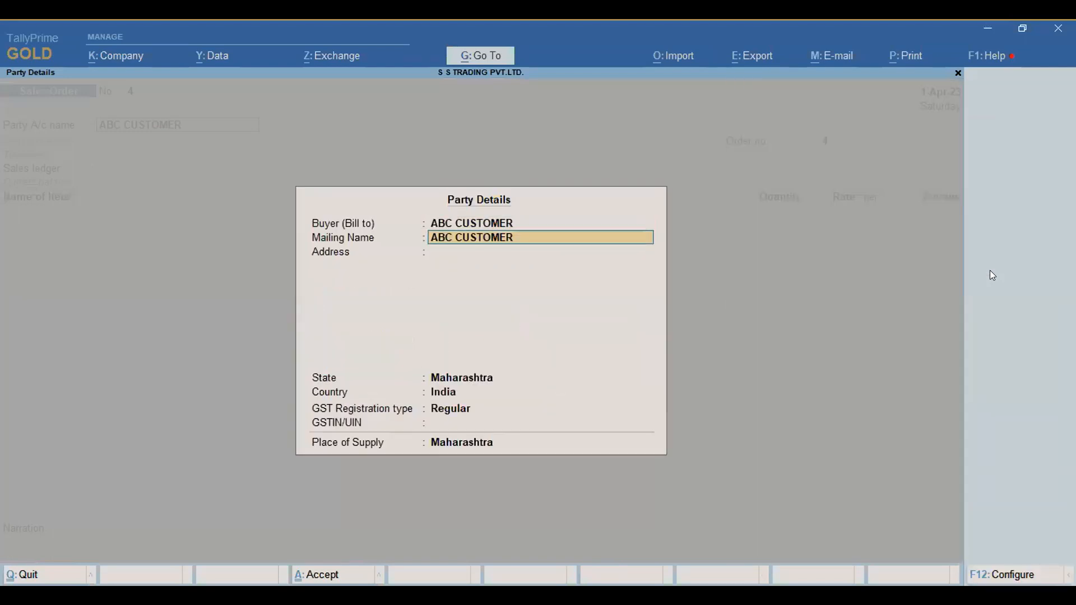
key(Return)
key(Return)
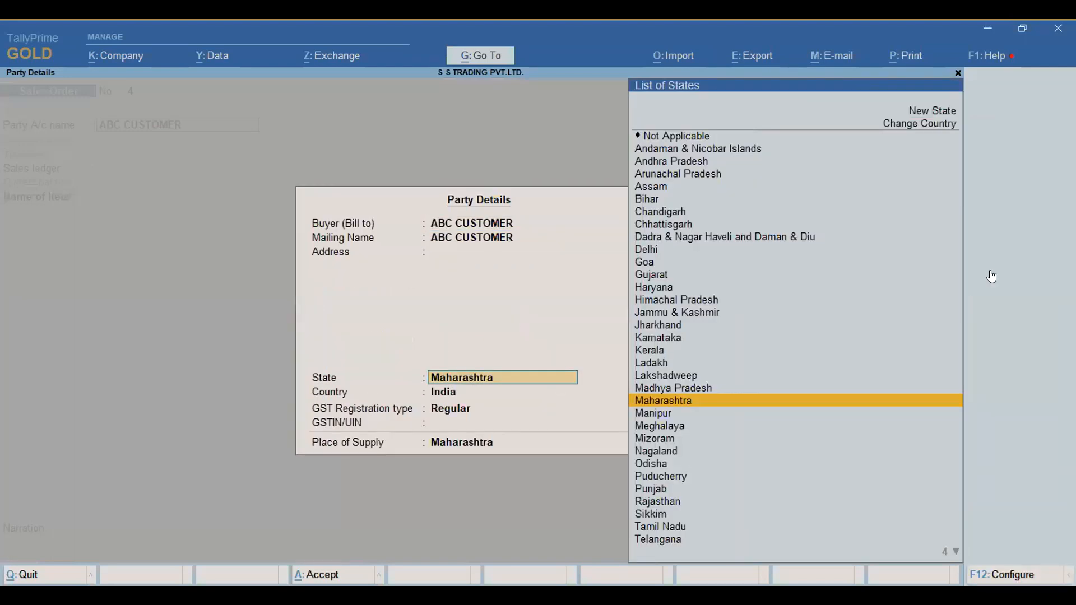
key(Return)
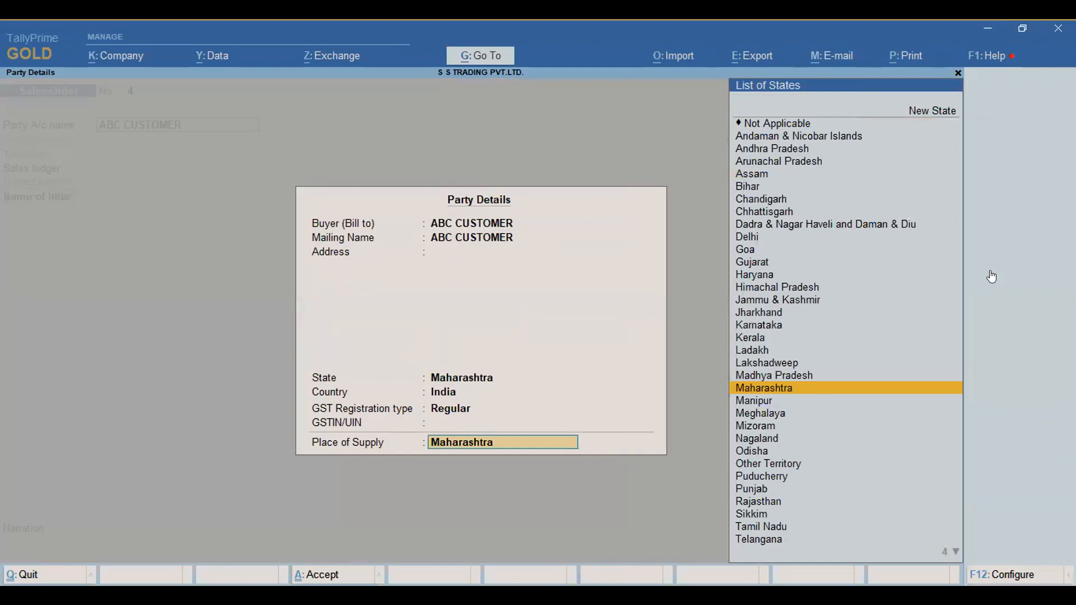
key(Return)
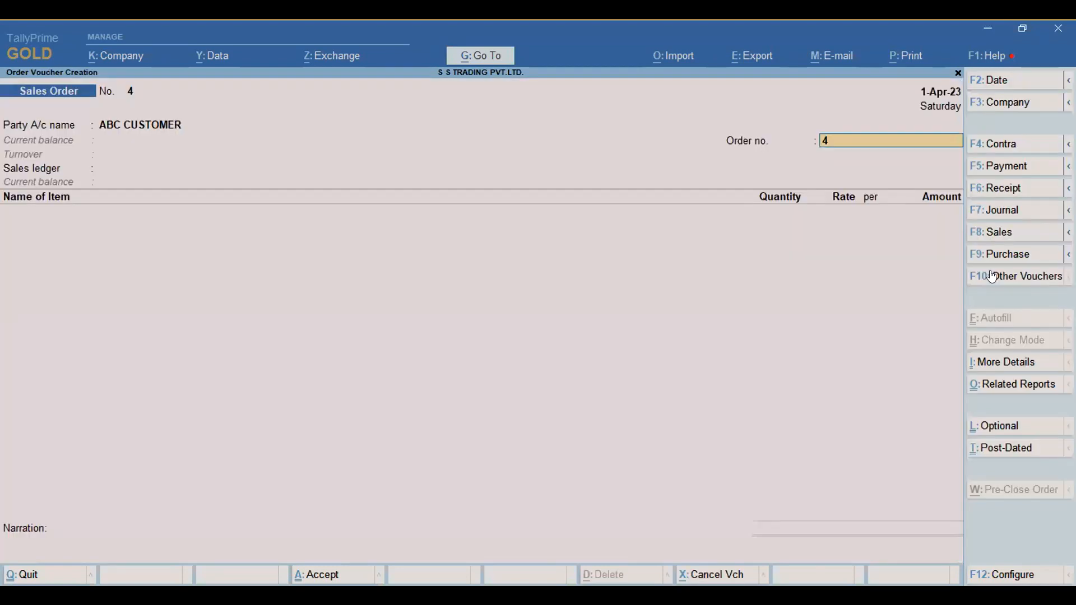
- Enter order number SO01 with SALES GST as the sales ledger, and add COLLER STANDARD -S due on 1-Apr-23
key(Return)
key(Return)
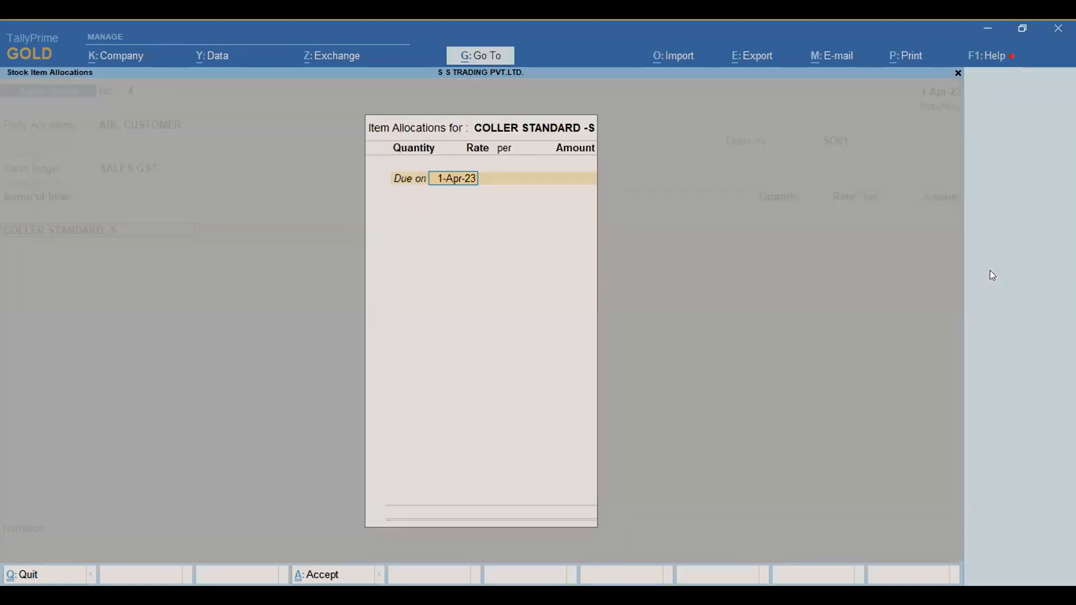
key(Return)
- Allocate 5 NOS of COLLER STANDARD -S at a rate of 3500 and accept the item line
text(5)
key(Return)
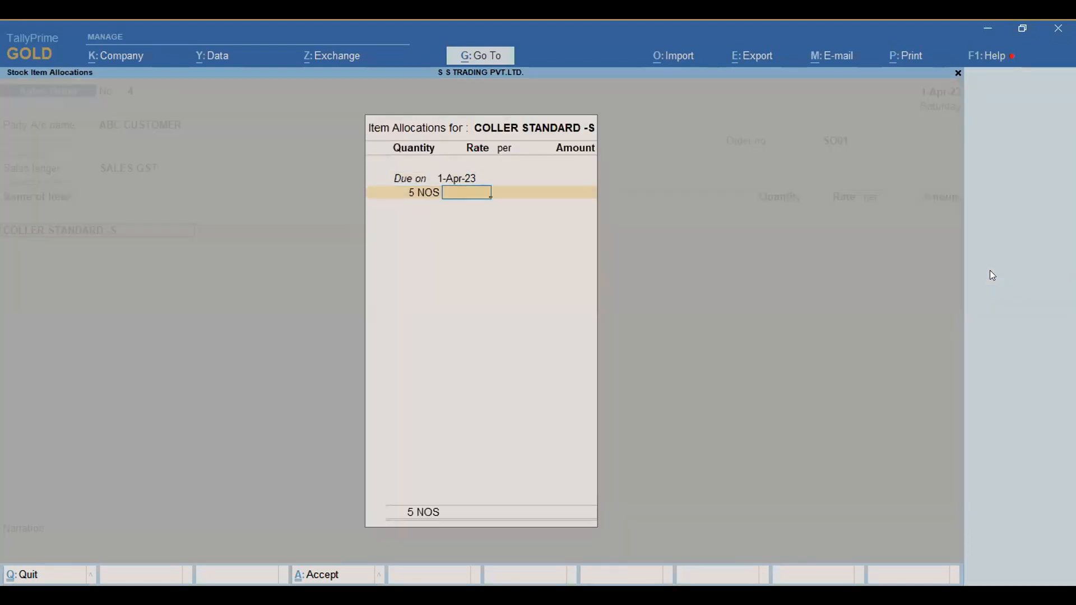
text(3500)
key(Return)
key(Return)
key(Return)
key(Return)
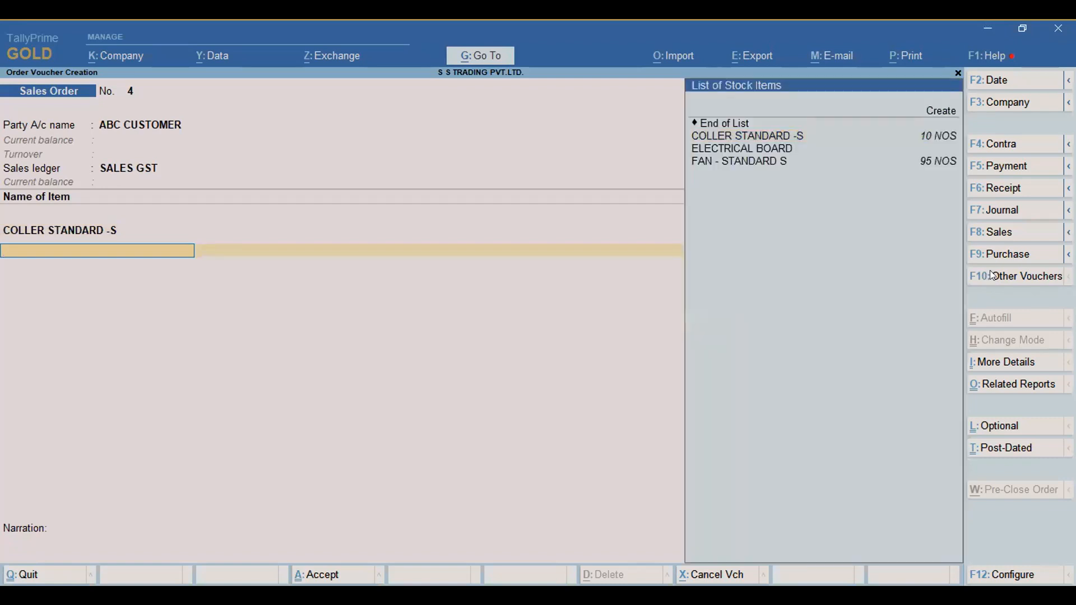
- Add FAN - STANDARD S to the sales order, with 25 NOS at a rate of 3000
key(Down)
key(Down)
key(Down)
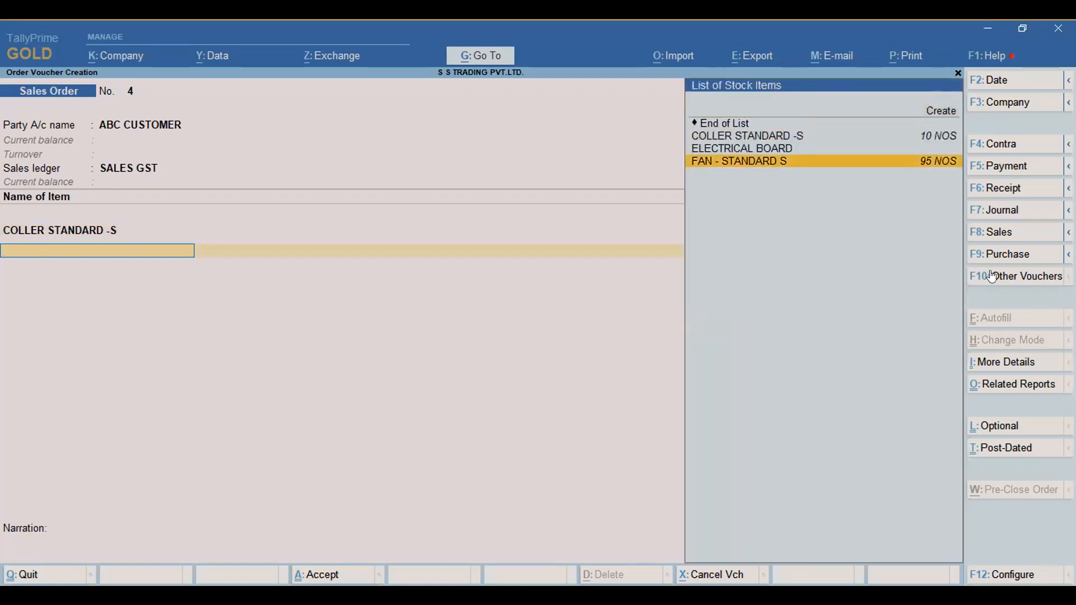
key(Return)
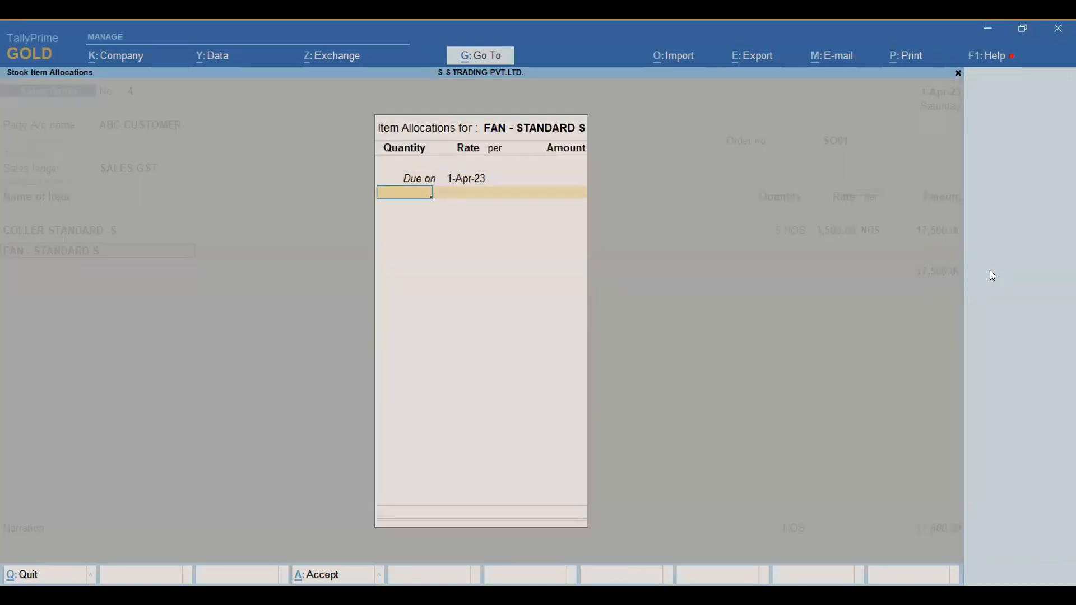
text(25)
key(Return)
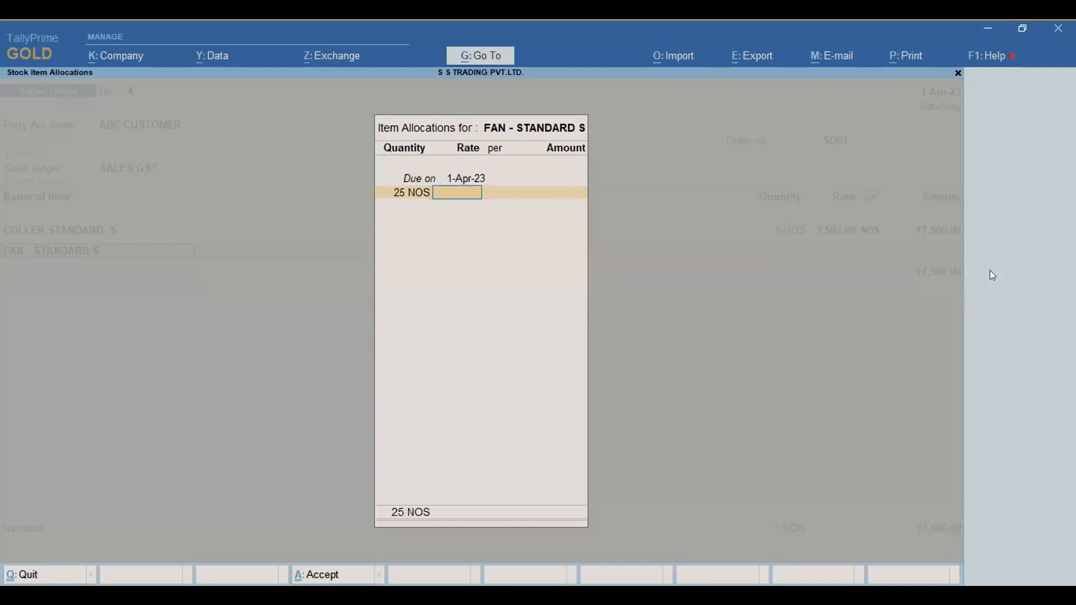
text(3000)
key(Return)
key(Return)
key(Return)
key(Return)
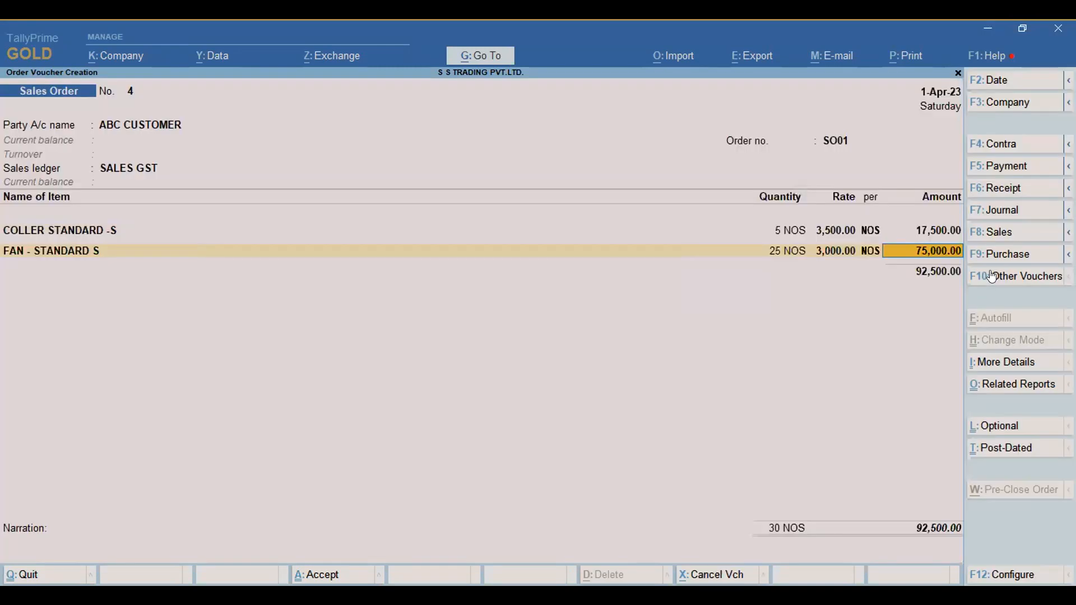
- Finish the item list, leave the narration blank, and accept the sales order
key(Return)
key(Return)
key(Return)
key(Return)
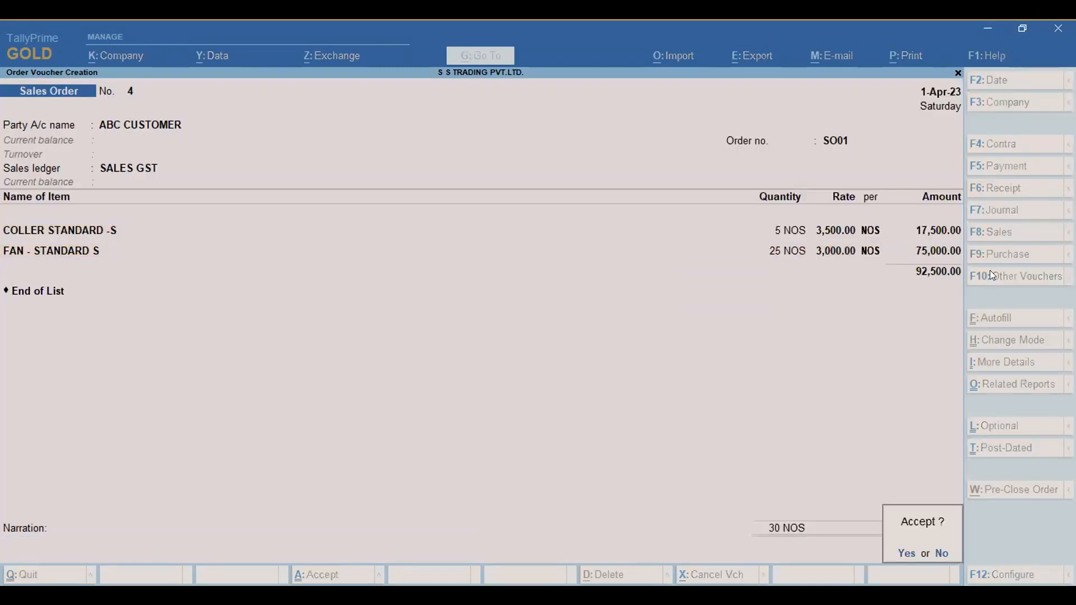
key(Return)
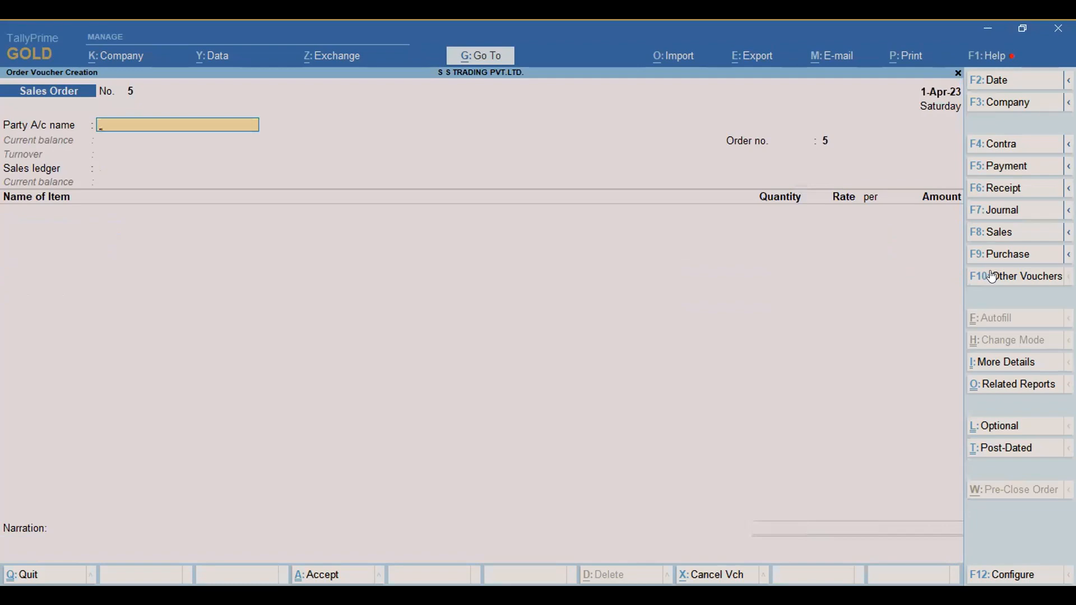
- Review April's vouchers in the Sales Orders Book and return to the Gateway of Tally
key(Escape)
key(d)
key(i)
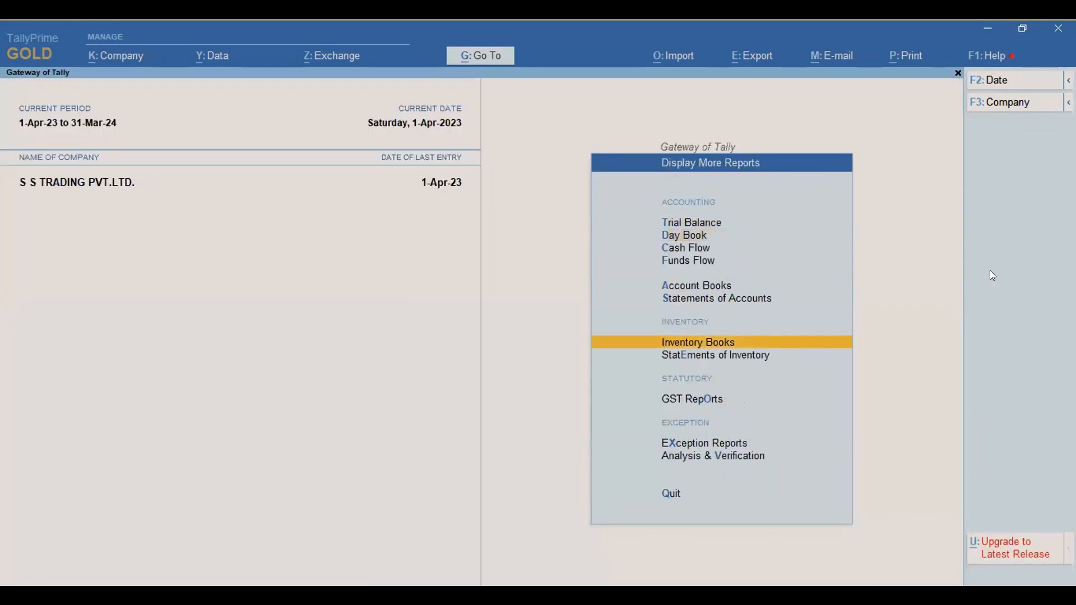
key(Return)
key(o)
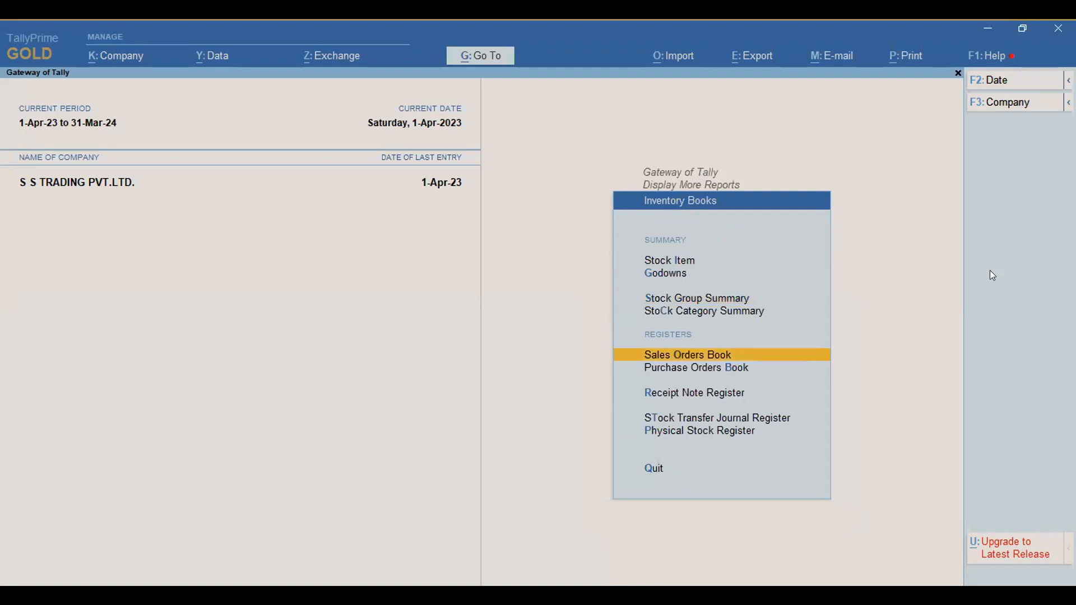
key(Return)
key(Return)
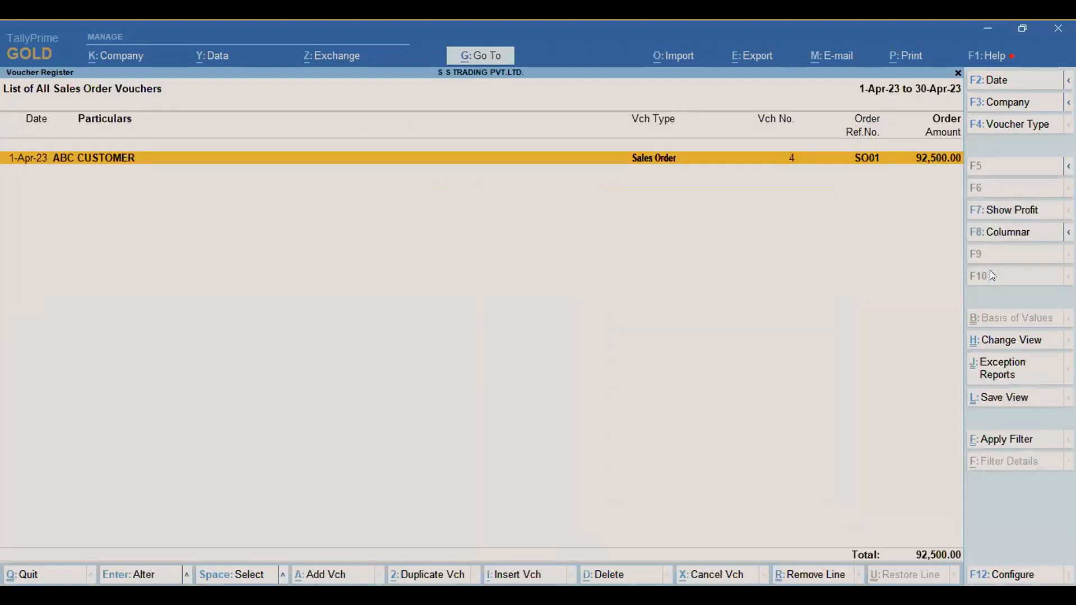
key(Escape)
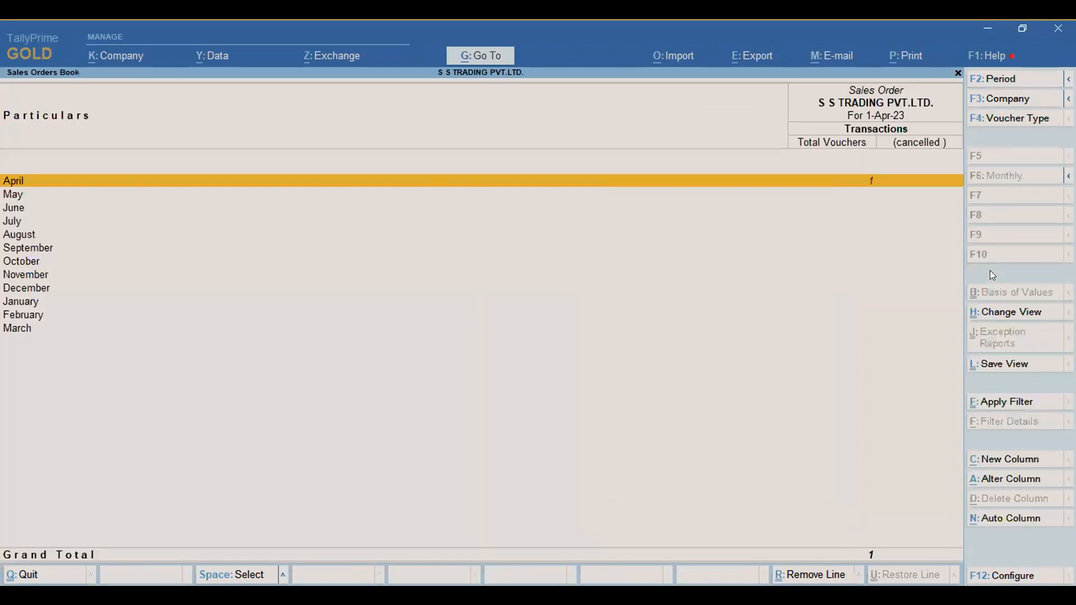
key(Escape)
key(Escape)
key(Escape)
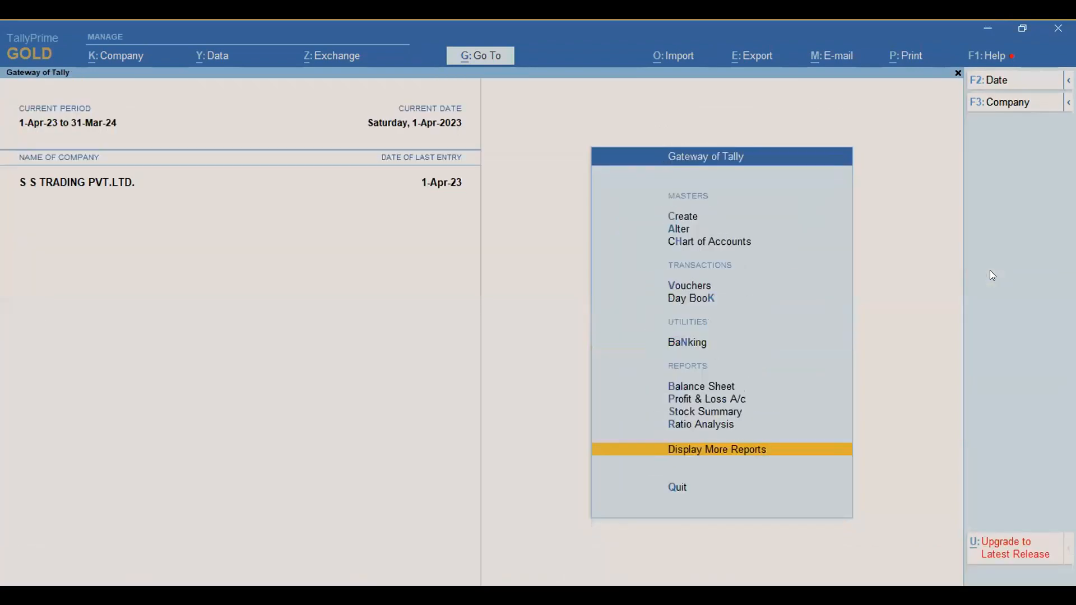
key(Escape)
key(n)
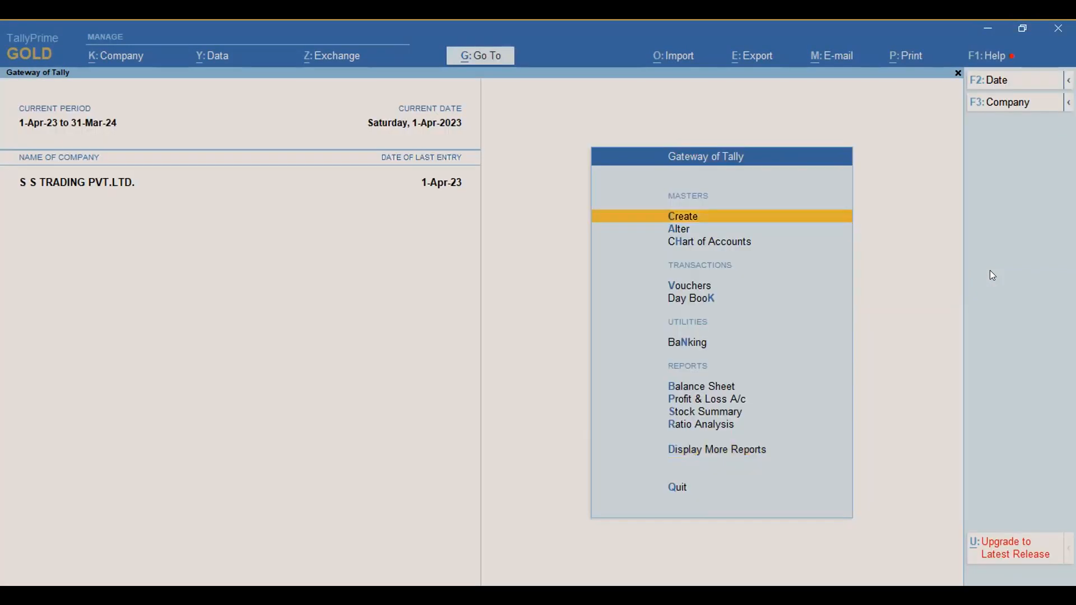
- Open voucher creation from the Gateway of Tally
key(Down)
key(Down)
key(Down)
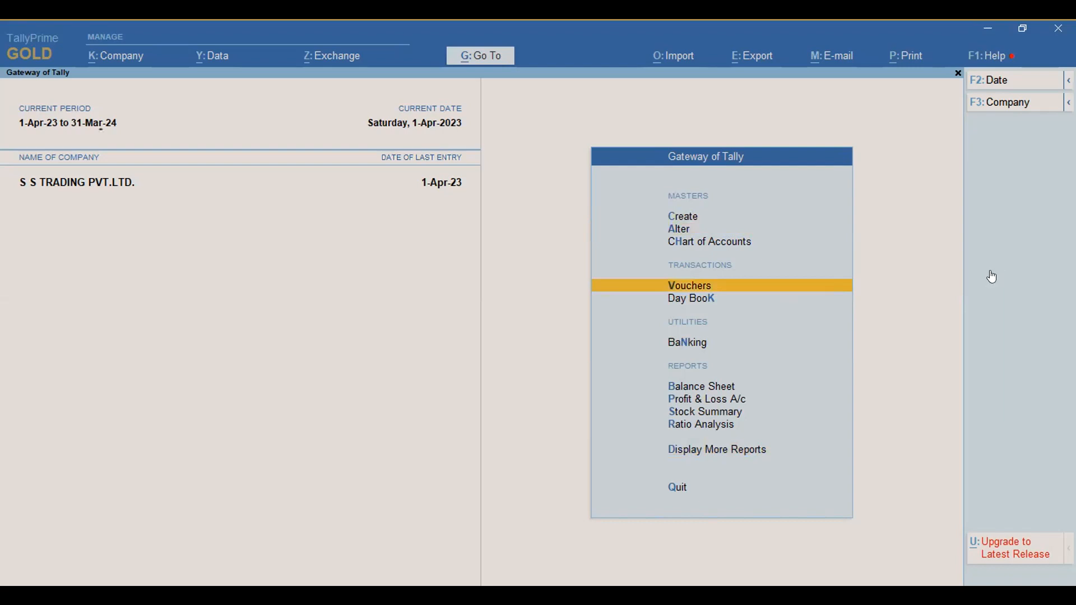
key(Return)
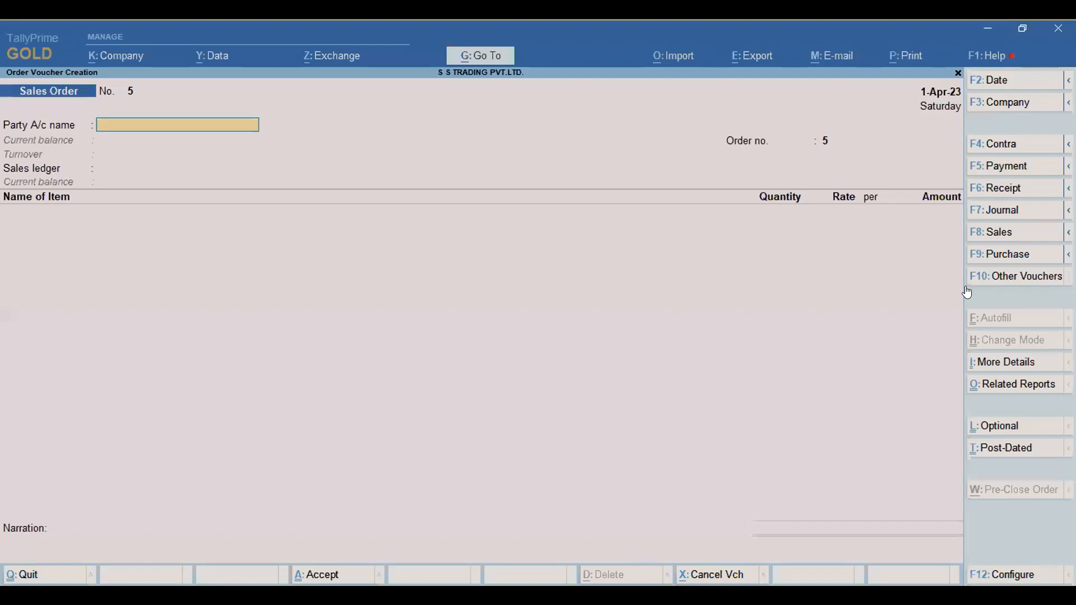
click(999, 278)
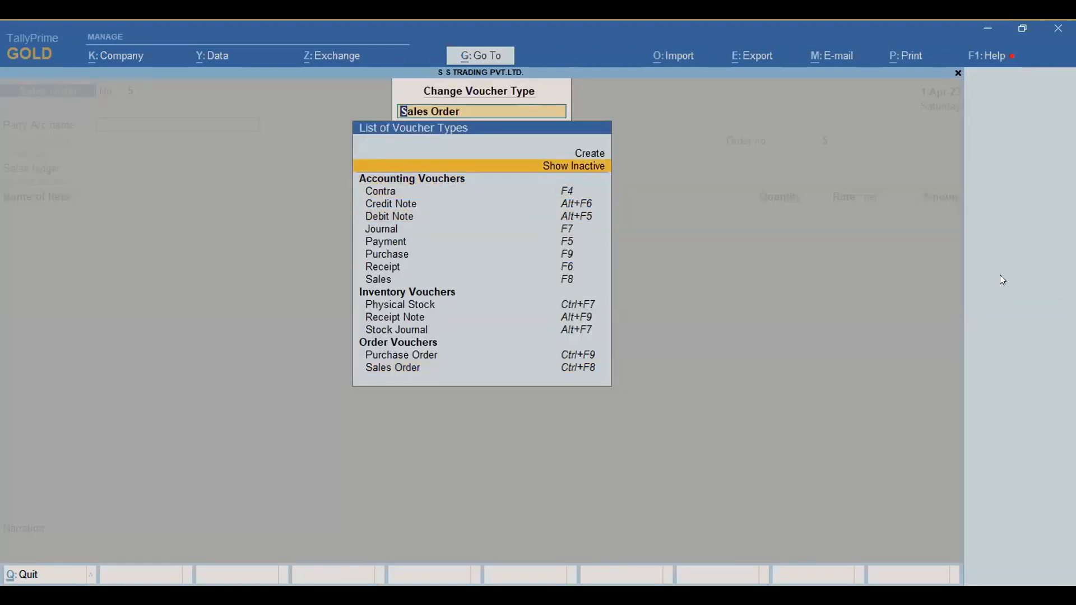
key(BackSpace)
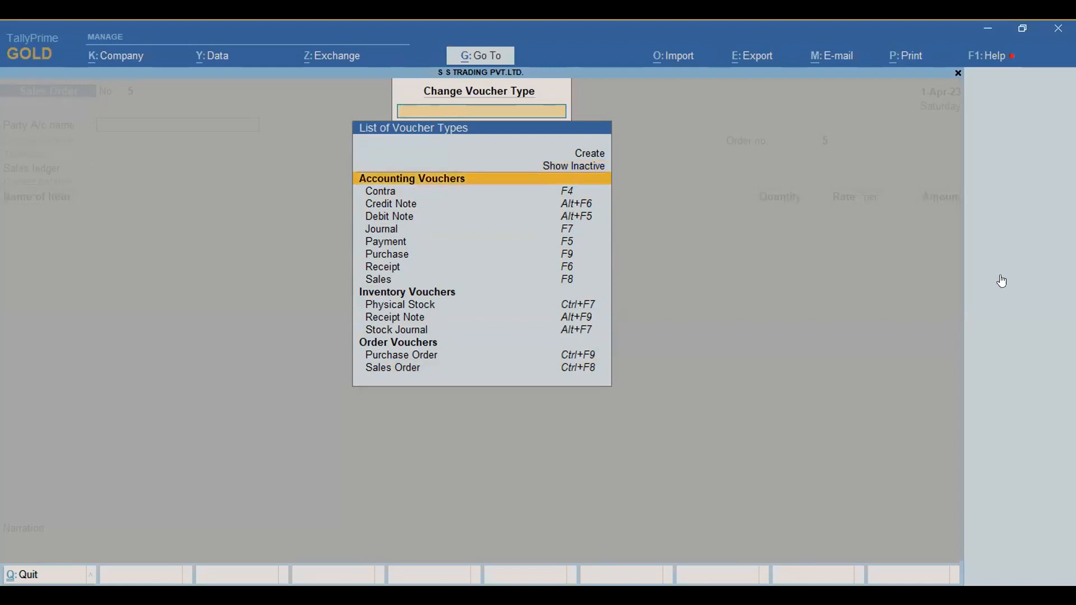
key(Escape)
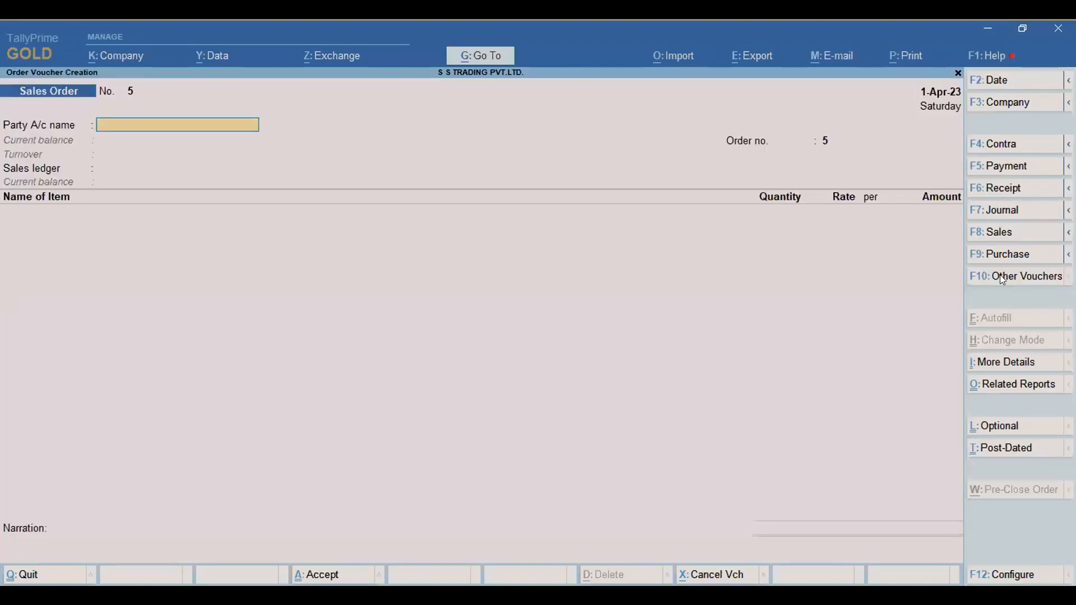
- Show the inactive voucher types in the list for changing the voucher type
click(1003, 280)
key(Up)
key(Up)
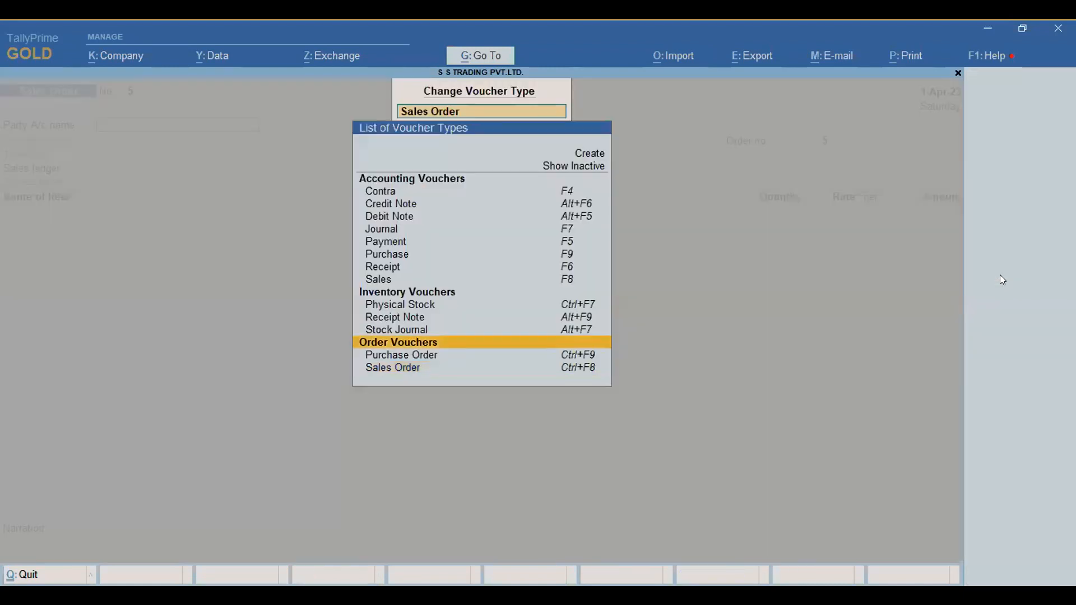
key(Up)
key(Up)
key(Up)
key(Up)
key(Up)
key(Up)
key(Up)
key(Up)
key(Up)
key(Up)
key(Up)
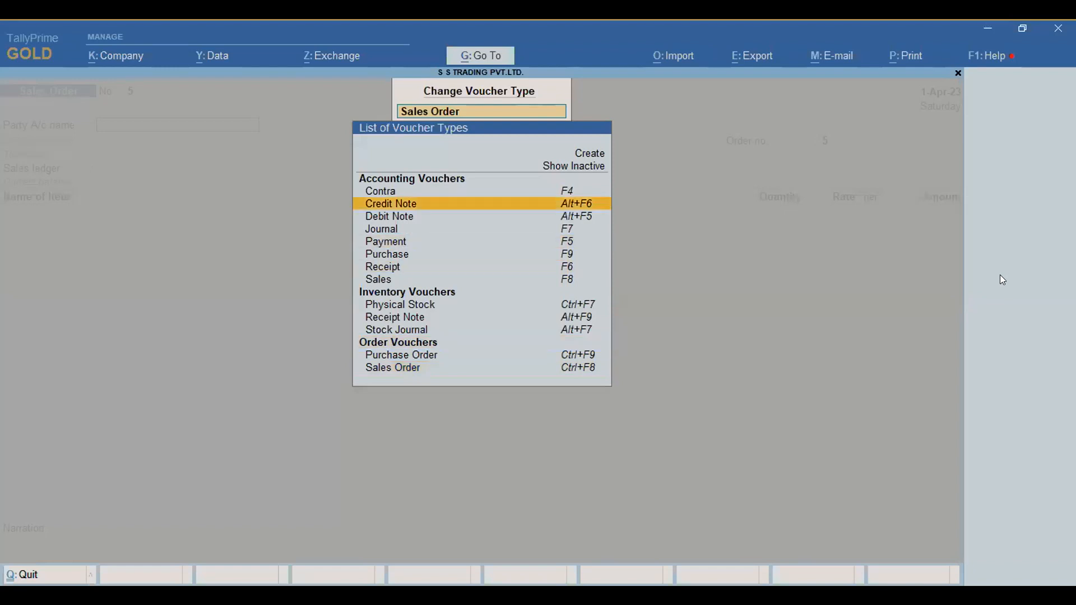
key(Up)
key(Up)
key(Up)
key(Return)
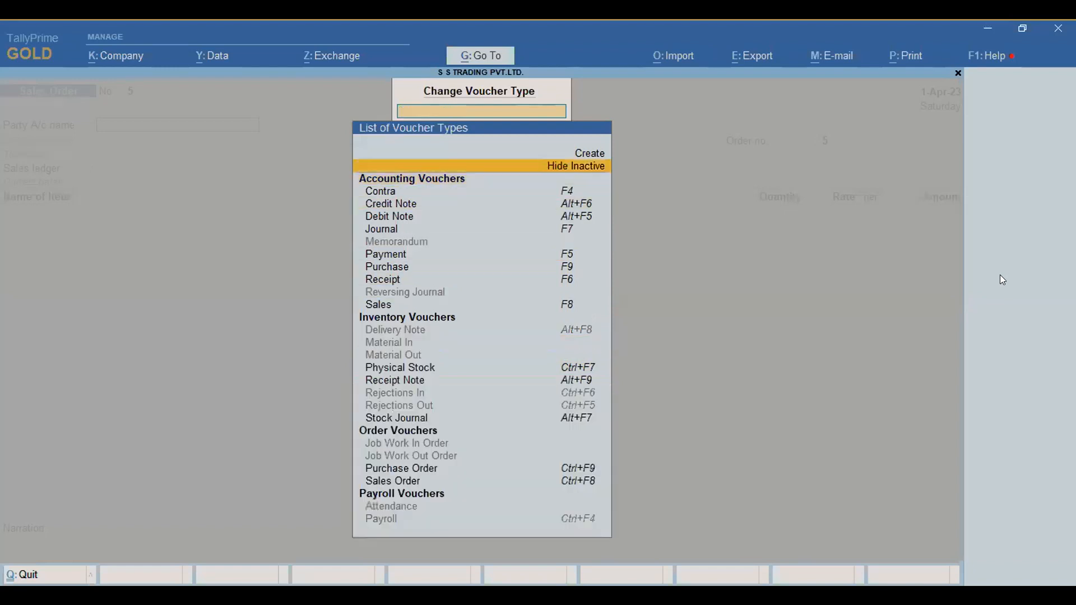
- Select the inactive Delivery Note voucher type and activate it
key(Down)
key(Down)
key(Down)
key(Down)
key(Down)
key(Down)
key(Down)
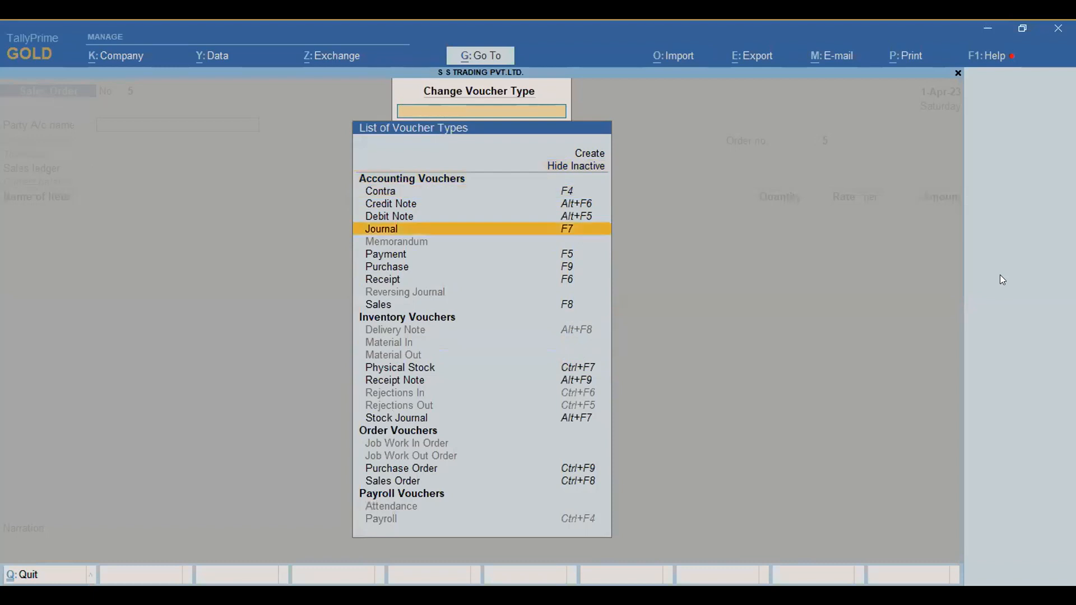
key(Down)
key(Down)
key(Down)
key(Down)
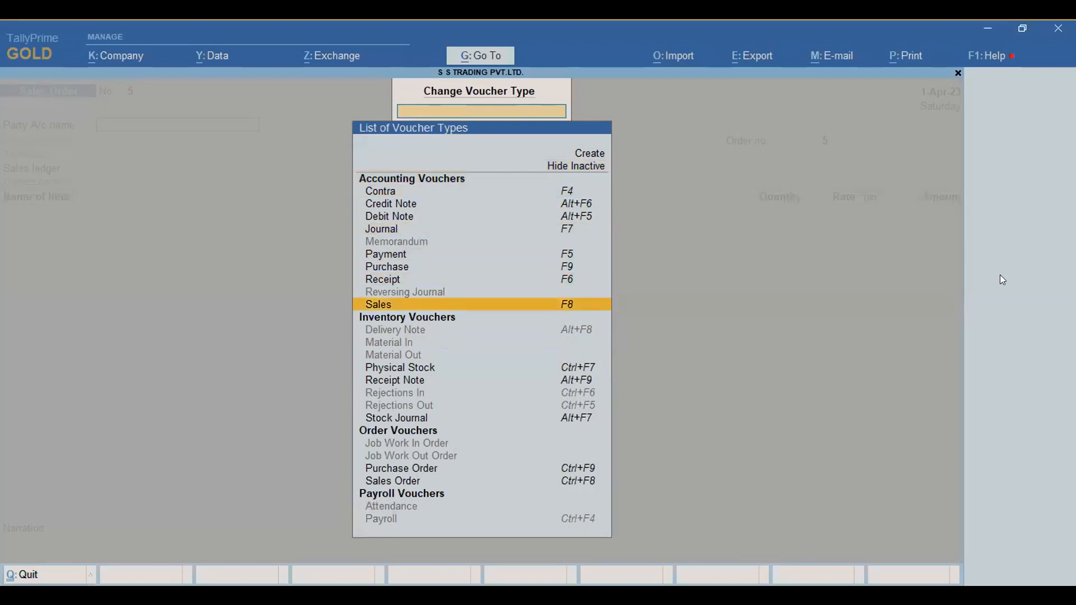
key(Down)
key(Down)
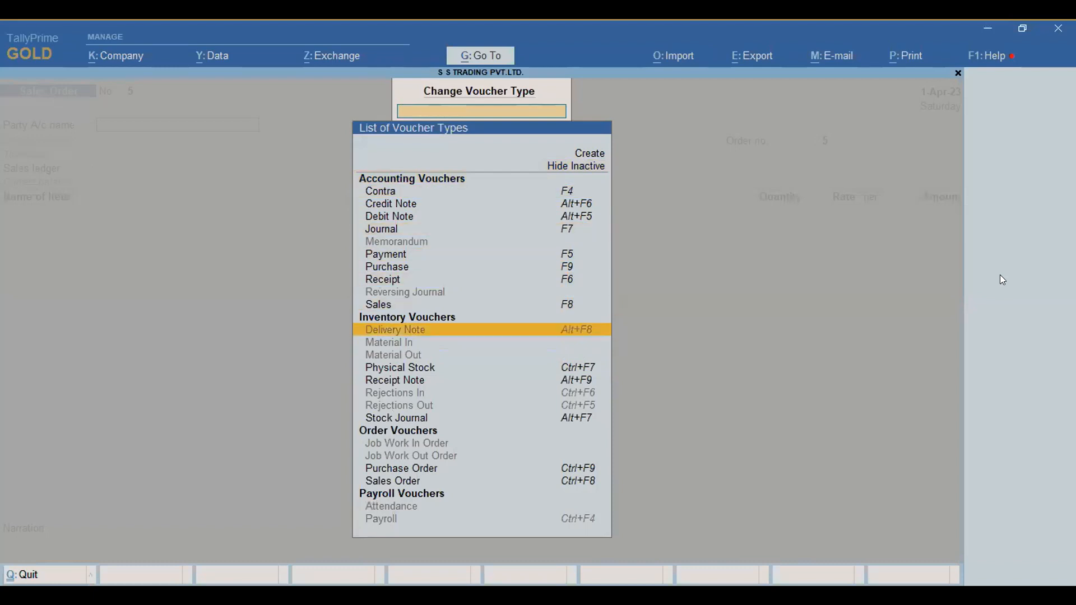
key(Return)
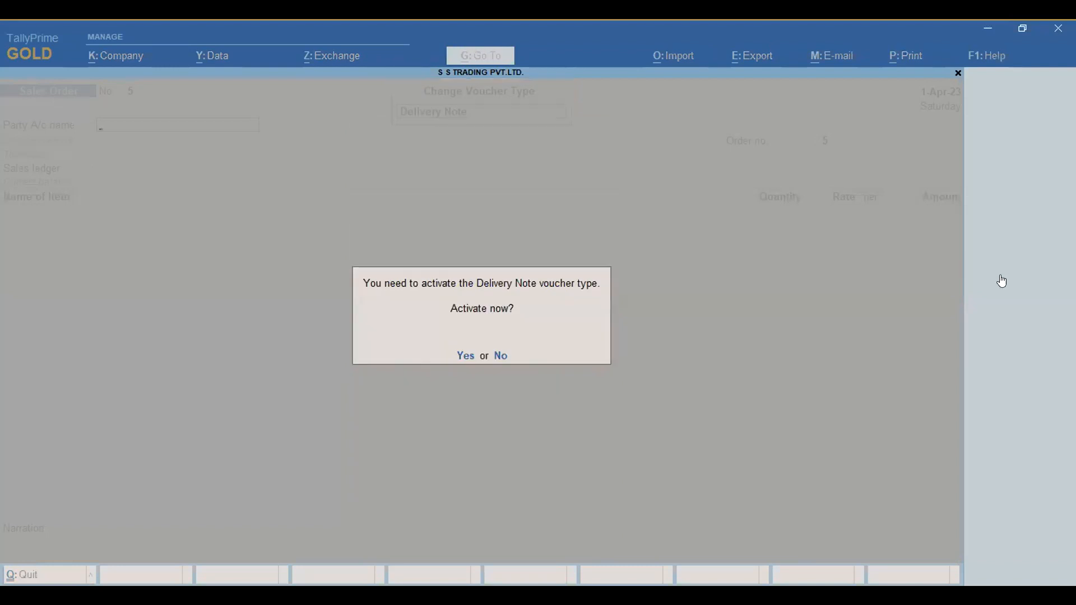
key(y)
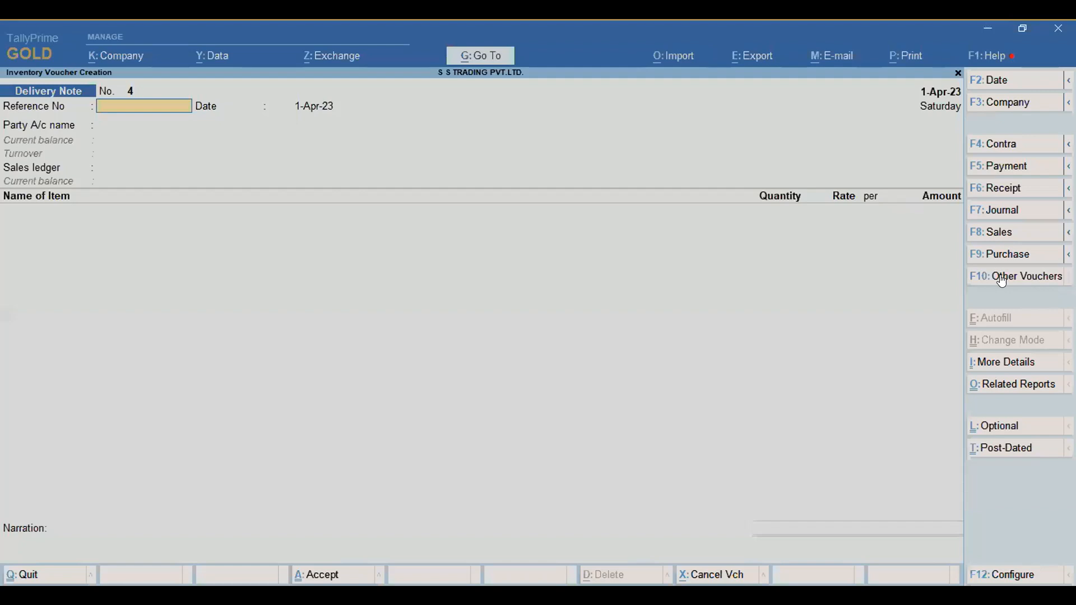
- Enter reference number DN01 dated 1-Apr-23, and select ABC CUSTOMER as the party with order SO01
text(DN01)
key(Return)
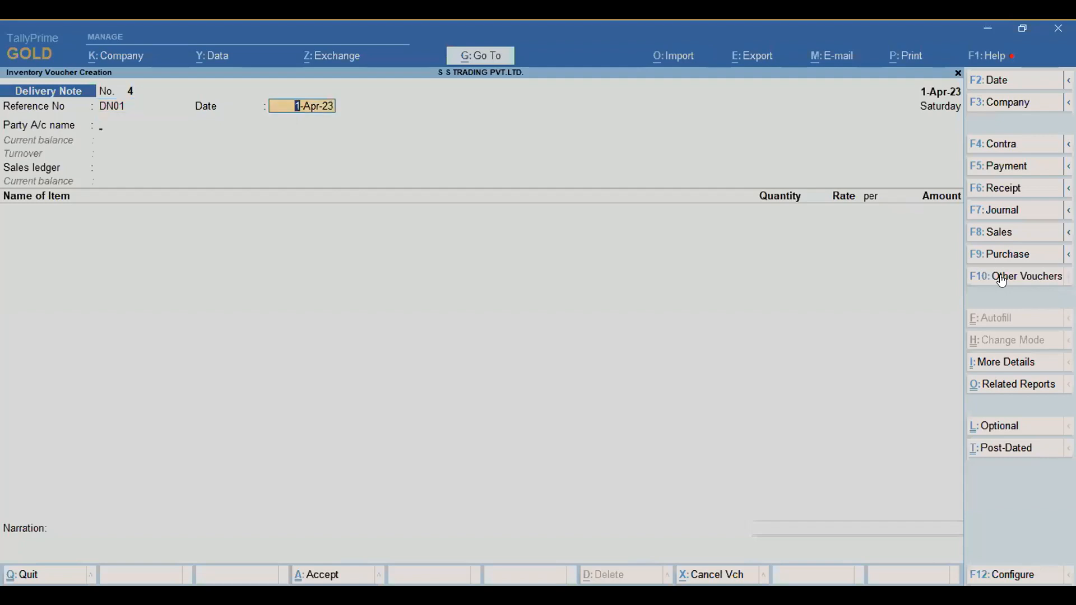
key(Return)
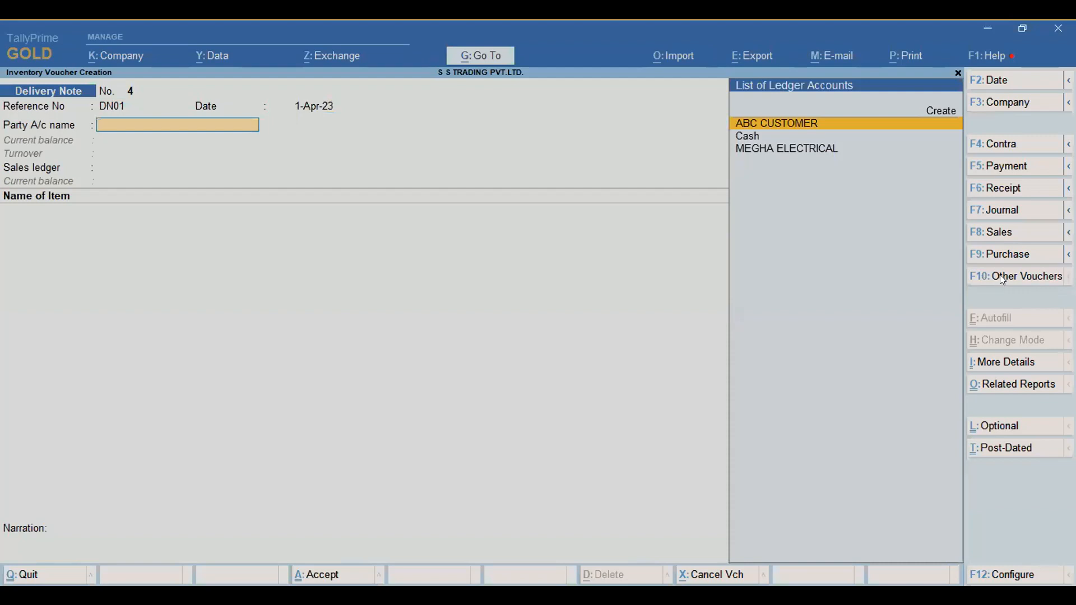
key(Return)
key(Down)
key(Return)
key(Return)
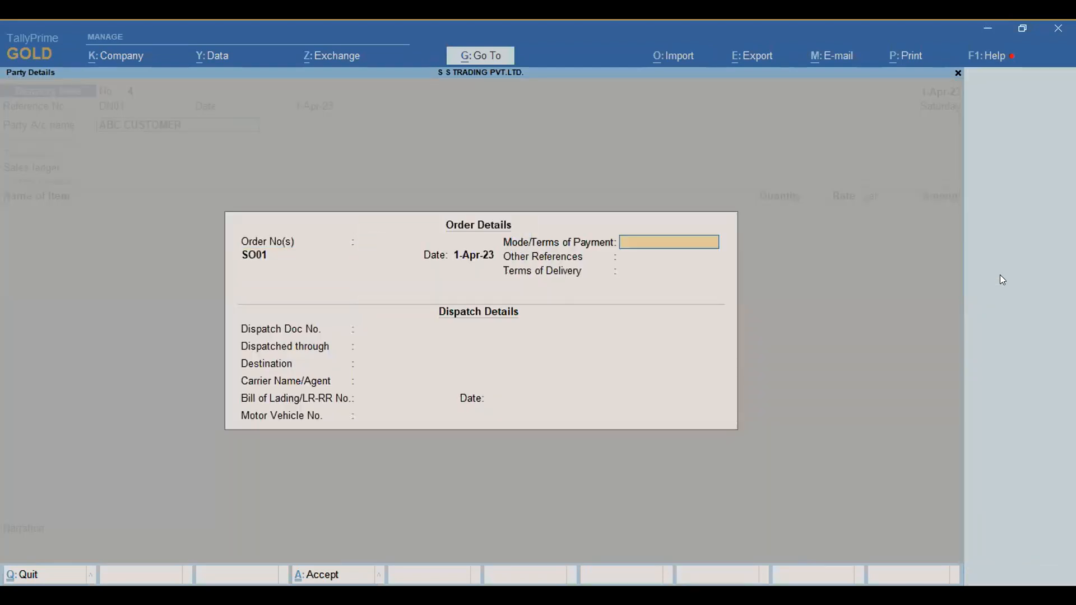
- Leave the payment terms and dispatch details blank, and accept the buyer's party details with Maharashtra as the place of supply
key(Return)
key(ctrl+a)
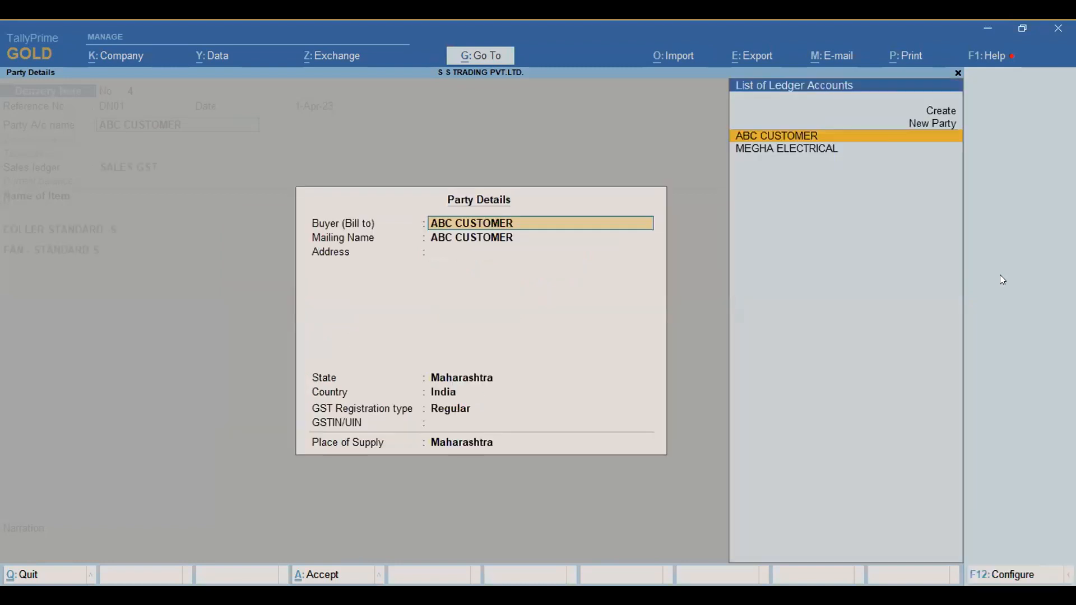
key(ctrl+a)
- Keep SALES GST as the ledger and allocate 5 NOS of COLLER STANDARD -S at 3,500 to tracking number DN01 and order SO01
key(Return)
key(Return)
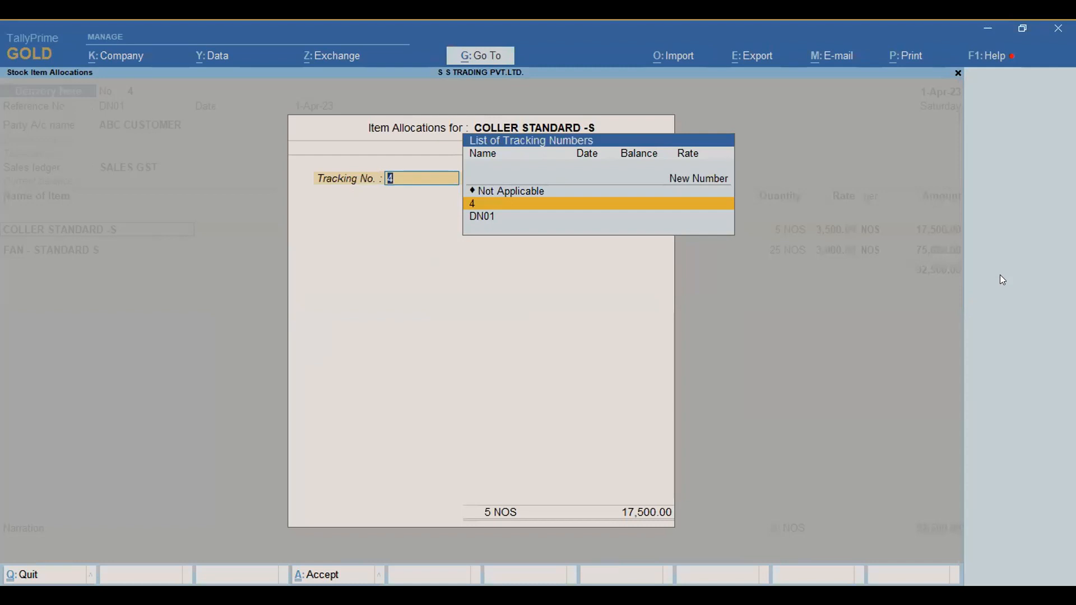
key(Down)
key(Return)
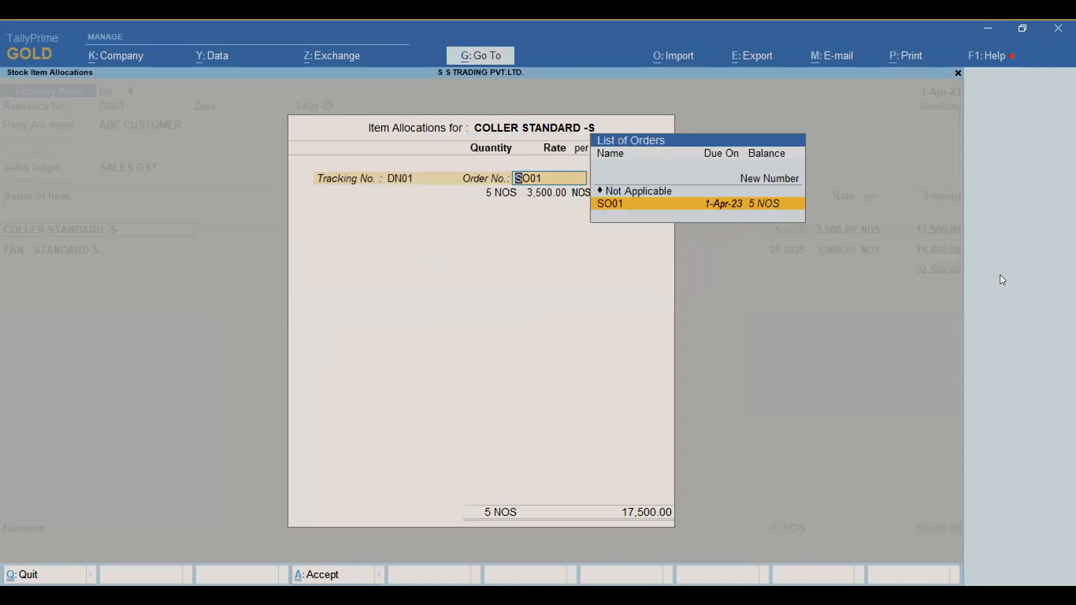
key(Return)
key(Return)
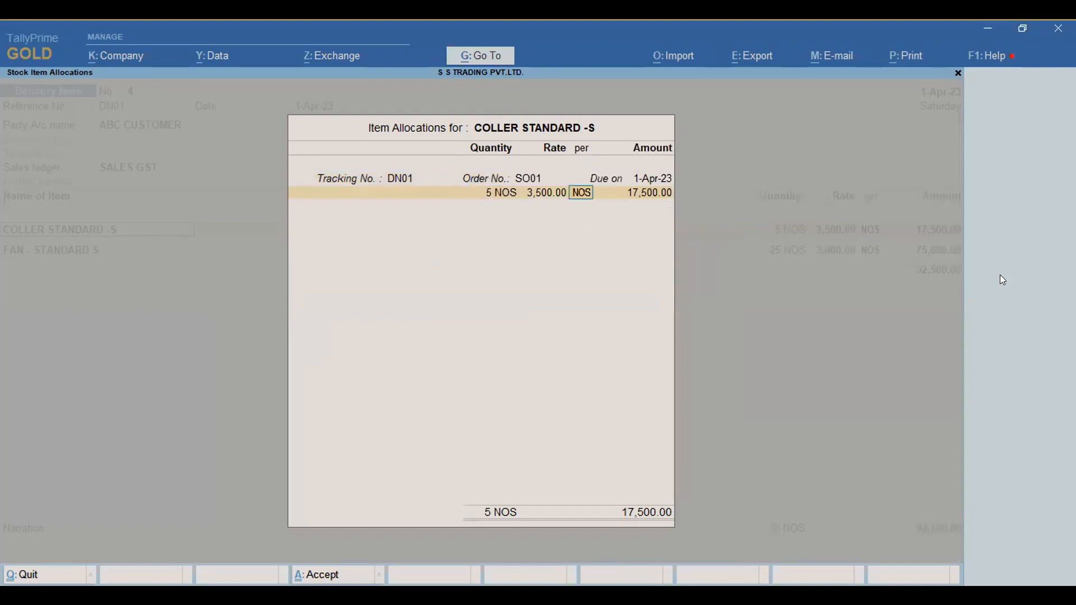
key(Return)
key(Return)
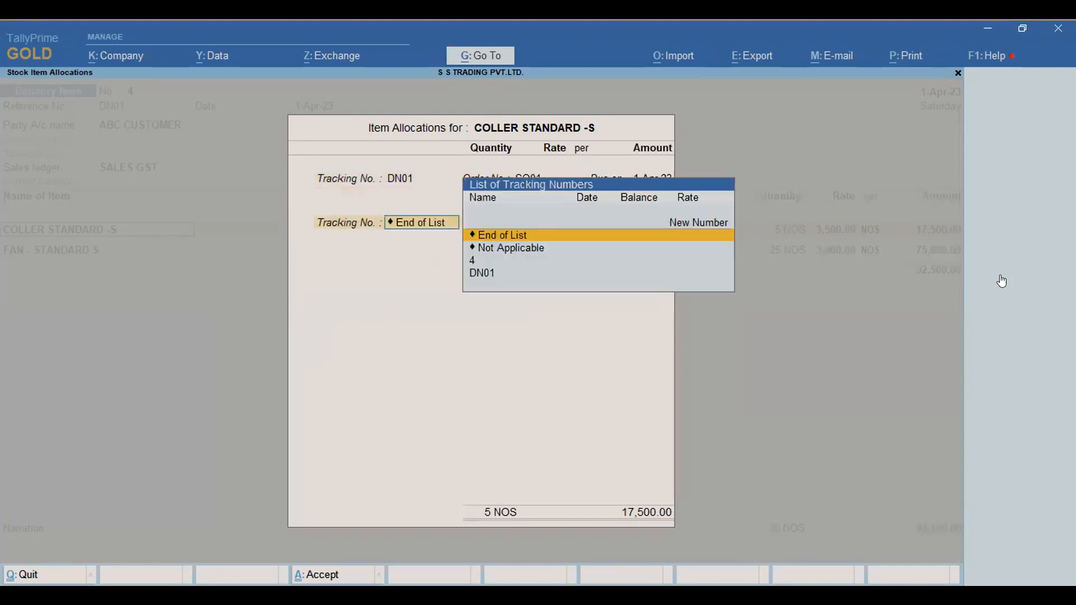
key(Return)
- Allocate 25 NOS of FAN - STANDARD S at 3,000 to tracking number DN01 and order SO01, and end the item list
key(Return)
key(Down)
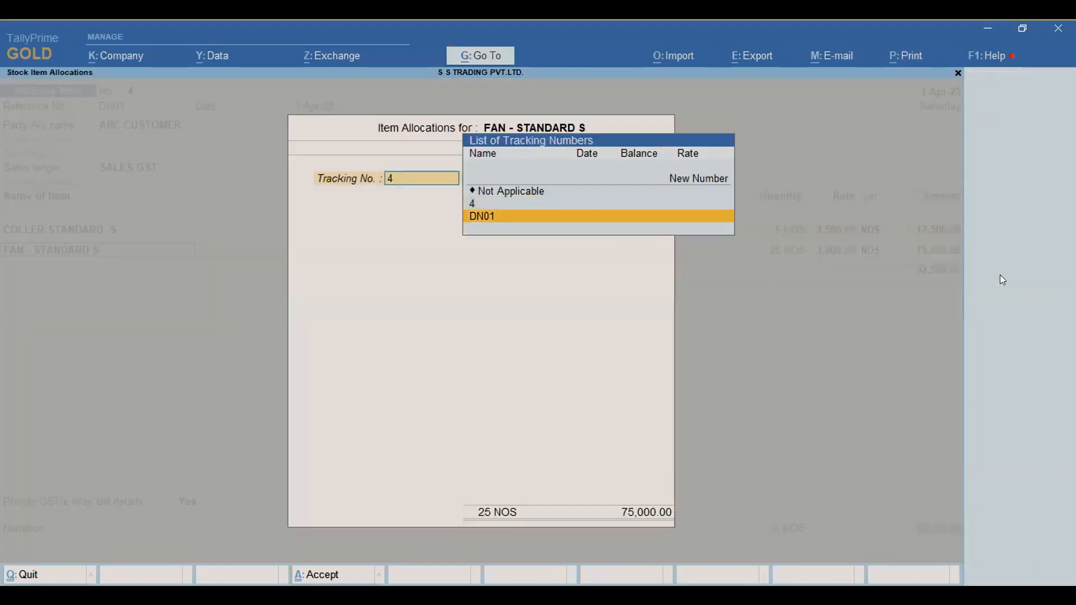
key(Return)
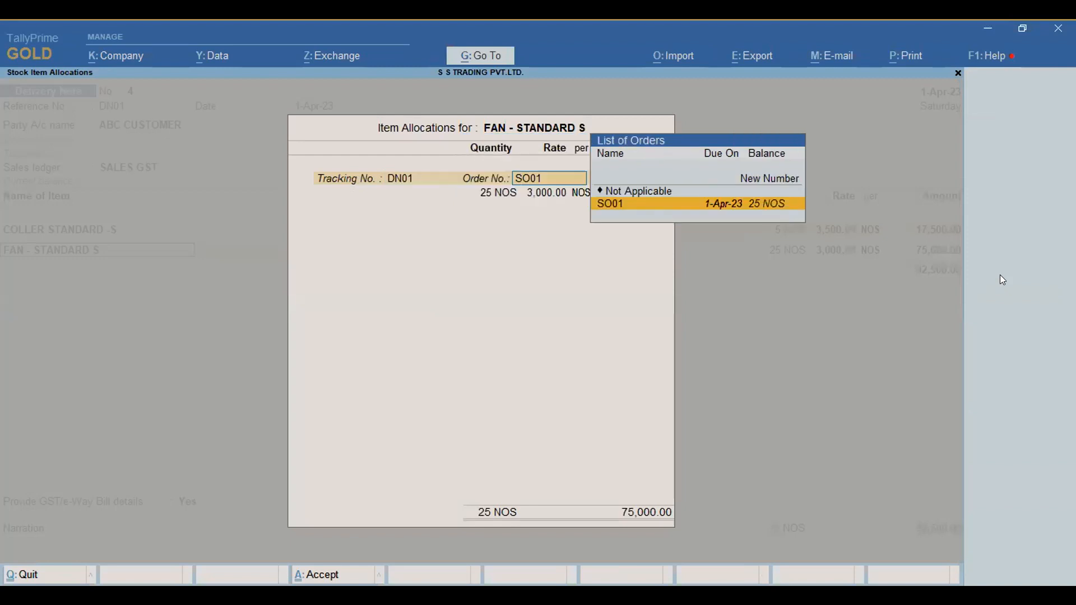
key(Return)
key(Return)
key(Return)
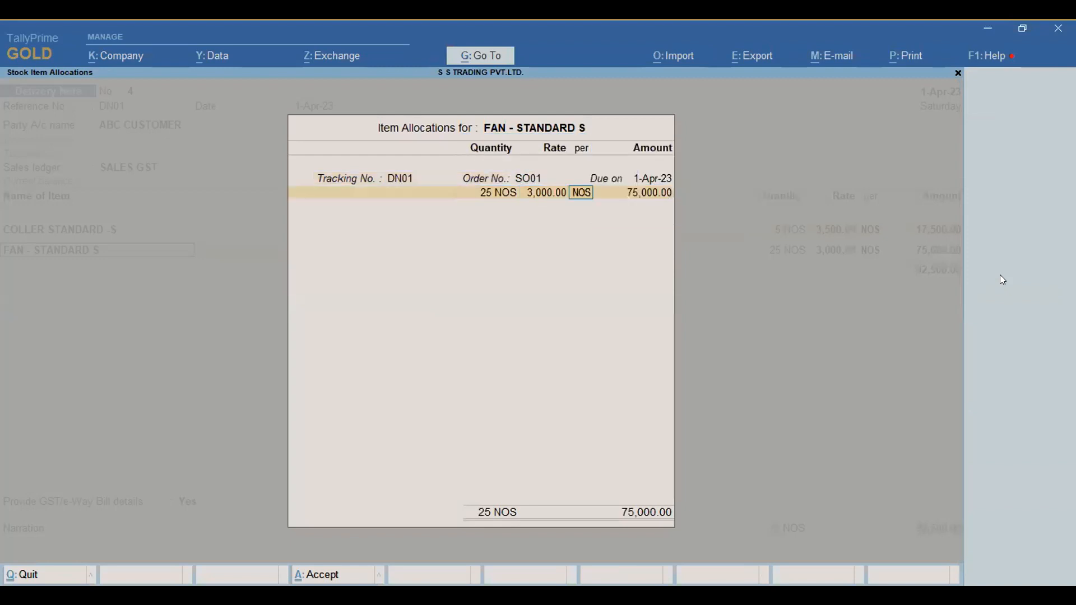
key(Return)
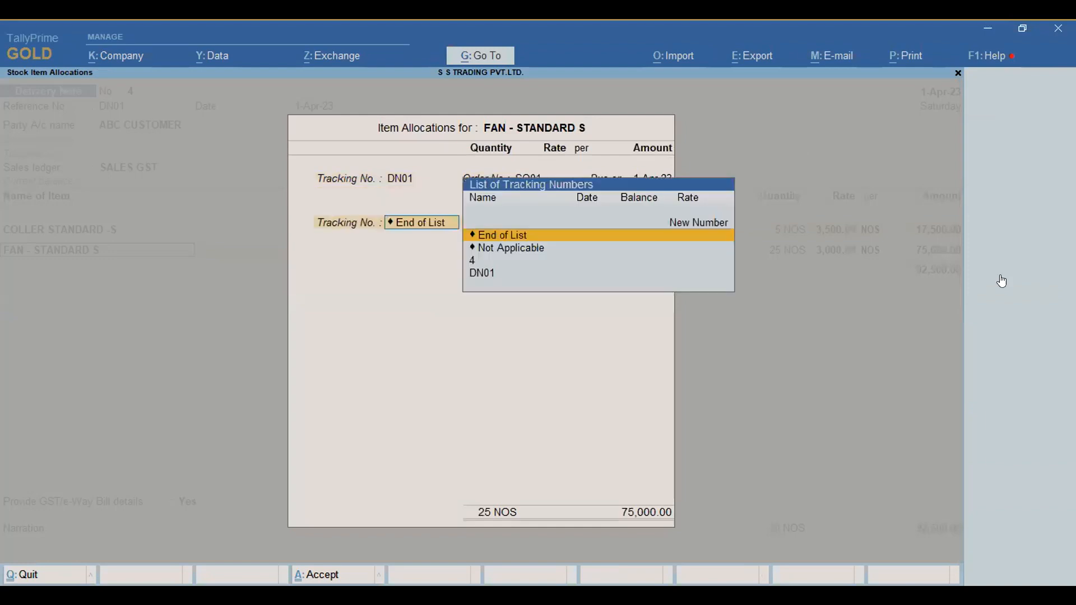
key(Return)
key(Return)
key(Return)
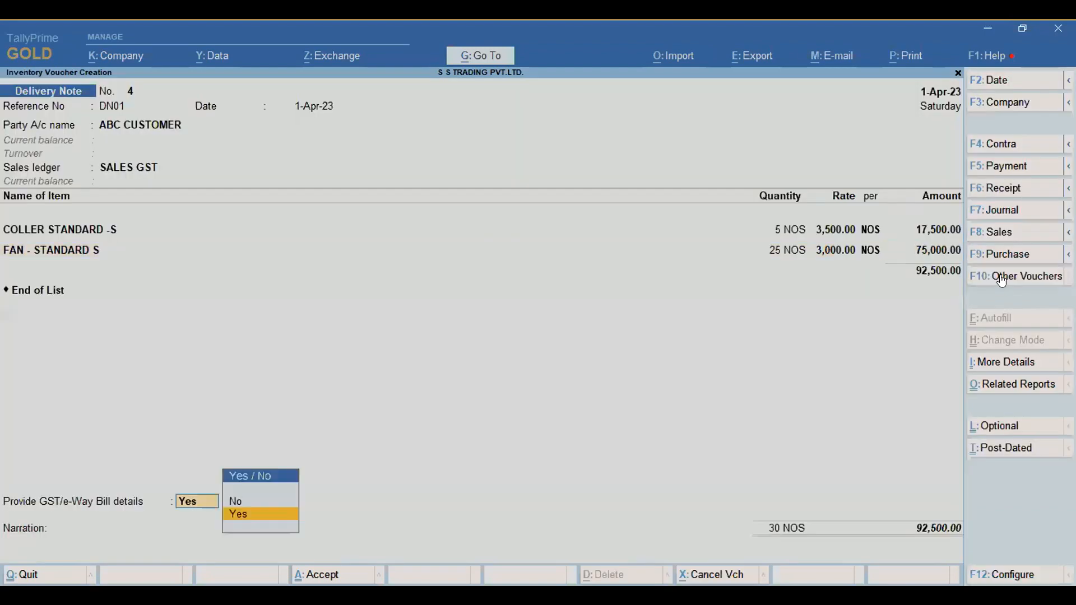
- Set the GST/e-Way Bill details to No, save the delivery note without sending it for e-Way Bill generation, and leave voucher entry
key(n)
key(ctrl)
key(ctrl+a)
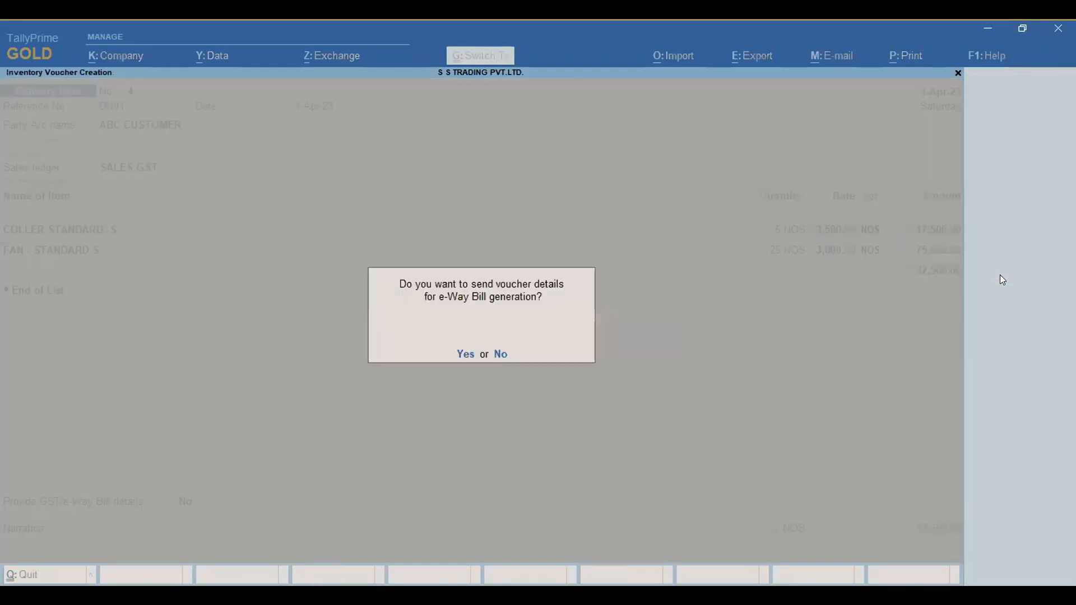
key(n)
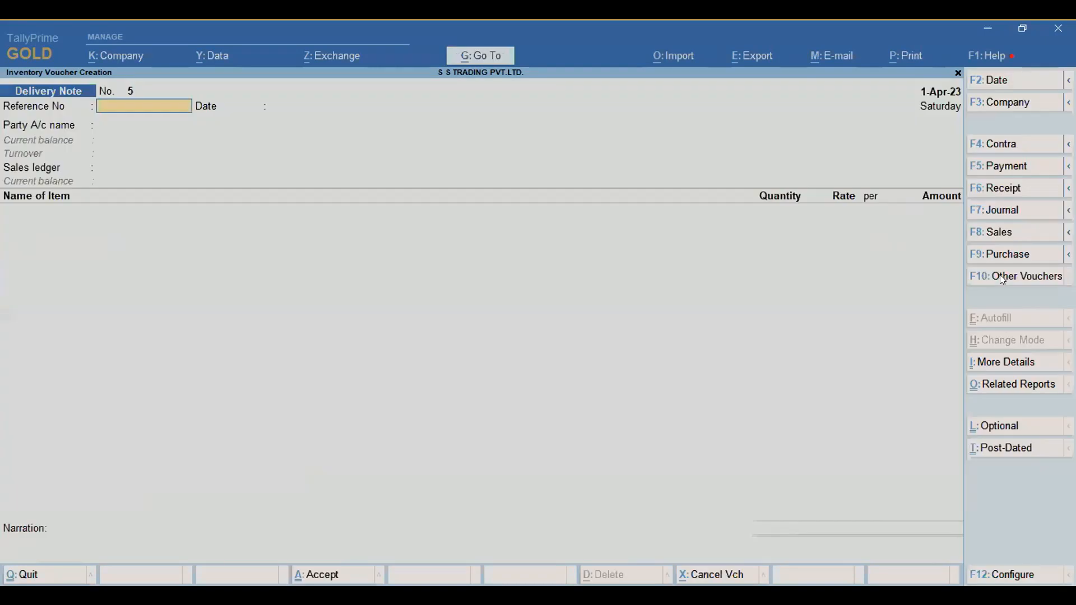
key(Escape)
key(y)
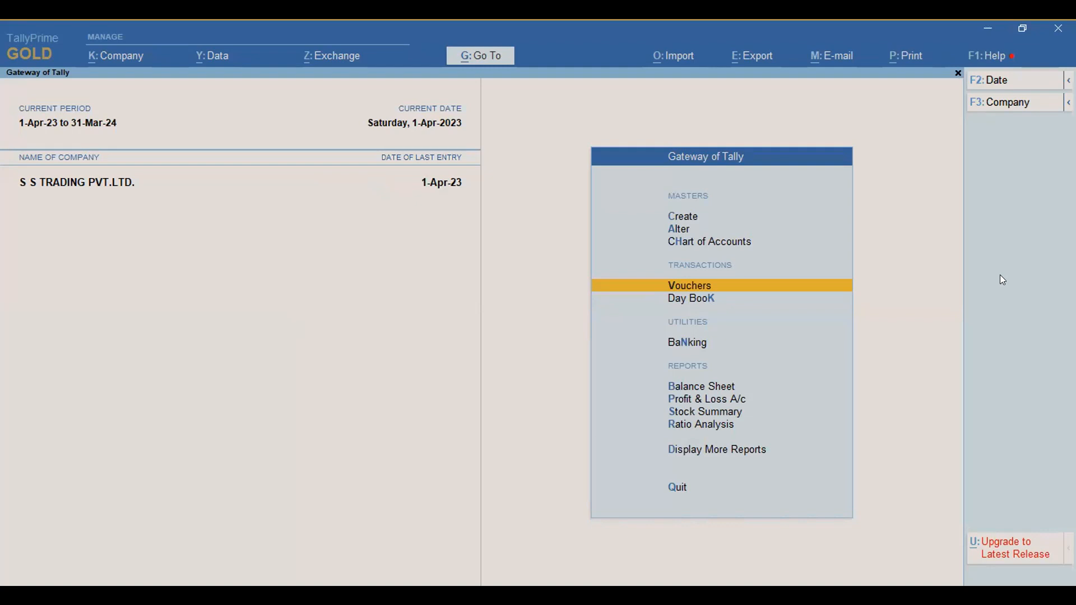
- Open the Sale Bills Pending report from the Statements of Inventory to check goods delivered but not billed
key(Up)
key(Up)
key(Up)
key(Up)
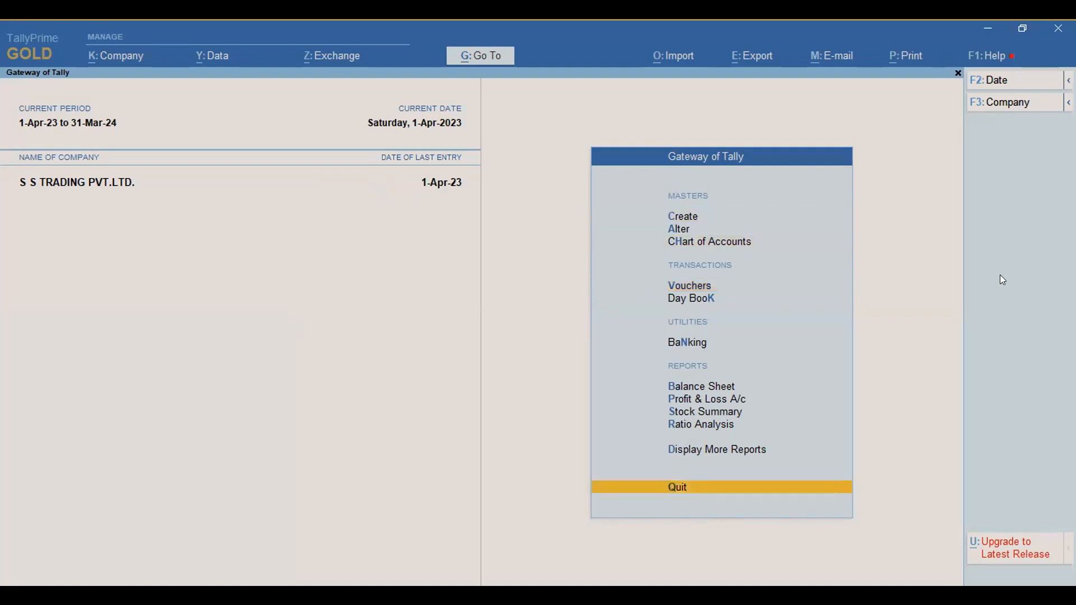
key(Up)
key(Return)
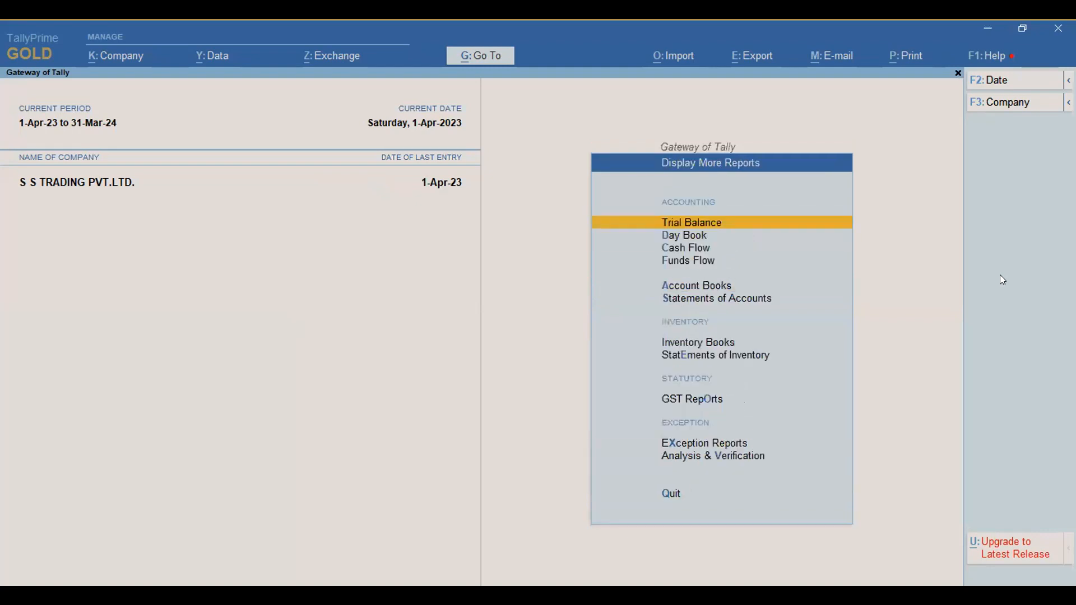
key(Down)
key(Down)
key(Down)
key(Down)
key(Down)
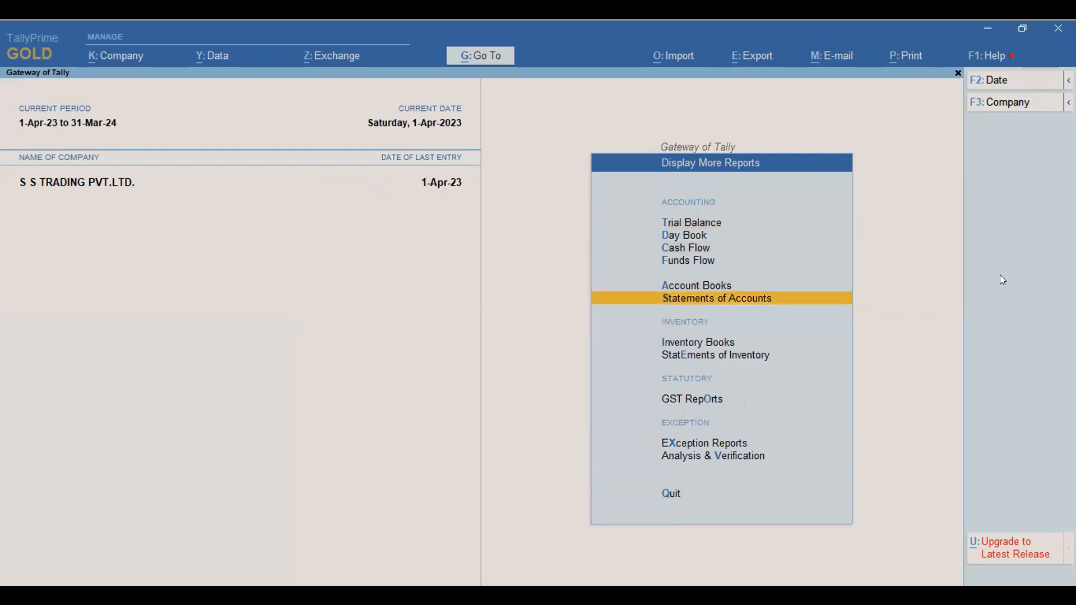
key(Down)
key(Down)
key(Return)
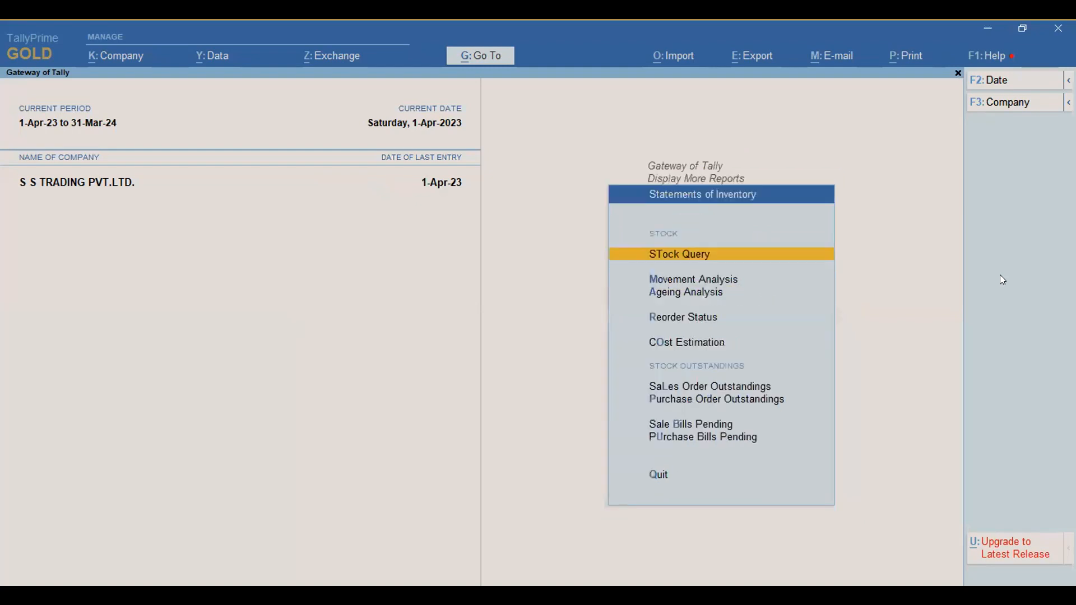
key(Down)
key(Down)
key(Down)
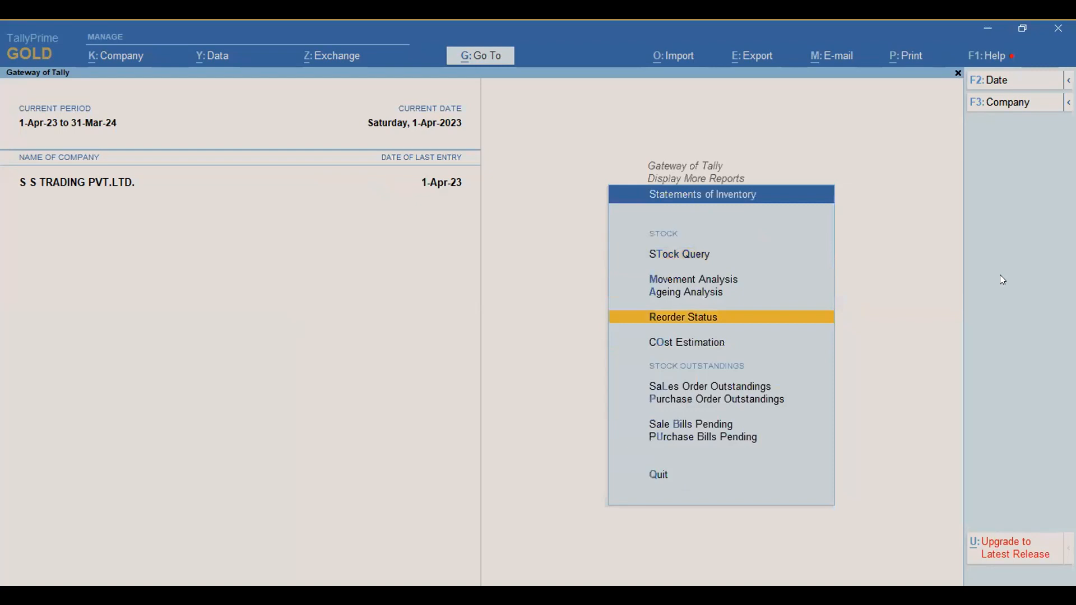
key(b)
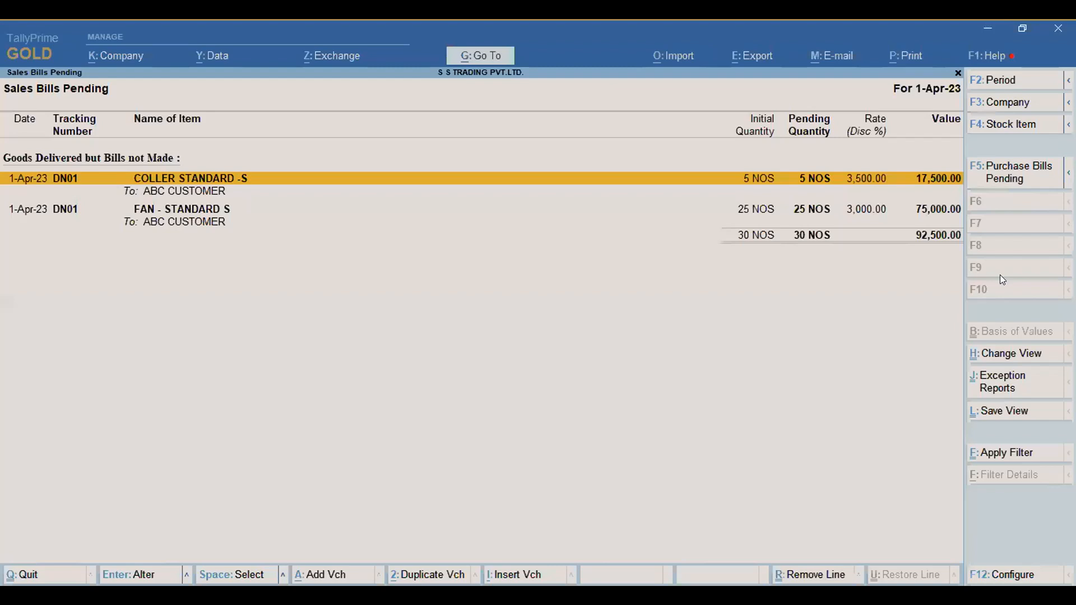
- Check the Sales Order Outstandings report for due orders, and return to the Gateway of Tally
key(Escape)
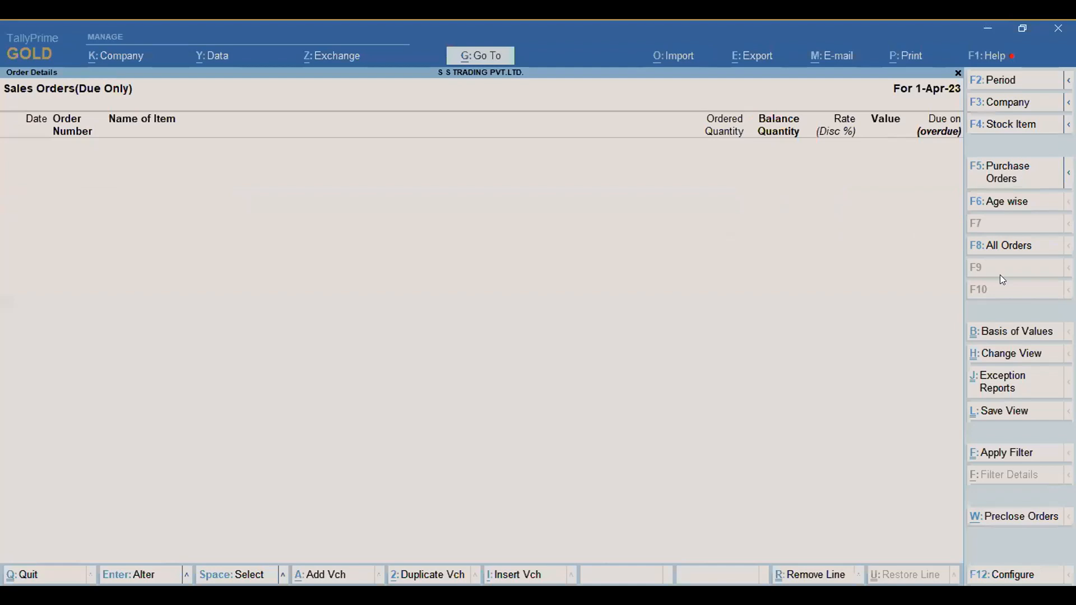
key(Escape)
key(Escape)
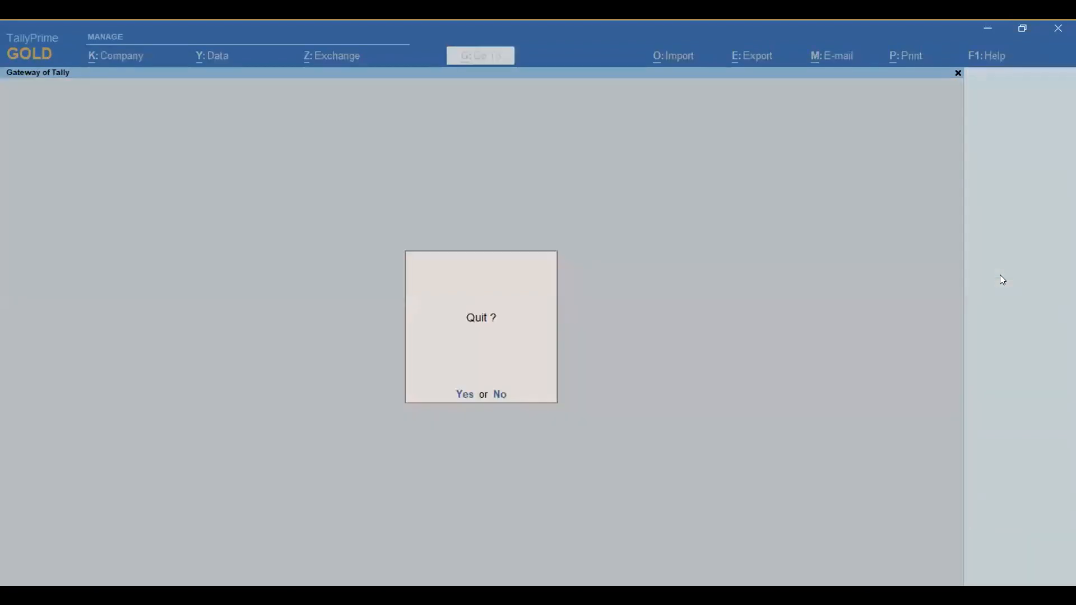
key(Escape)
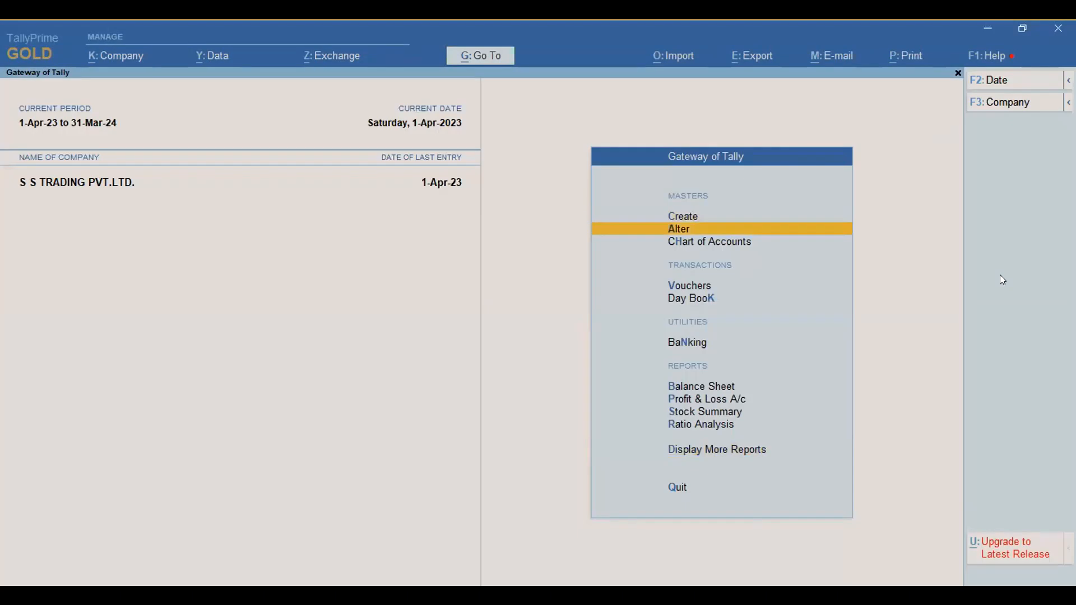
- Show the inactive voucher types, select Rejections In and activate it
key(v)
key(F10)
key(Up)
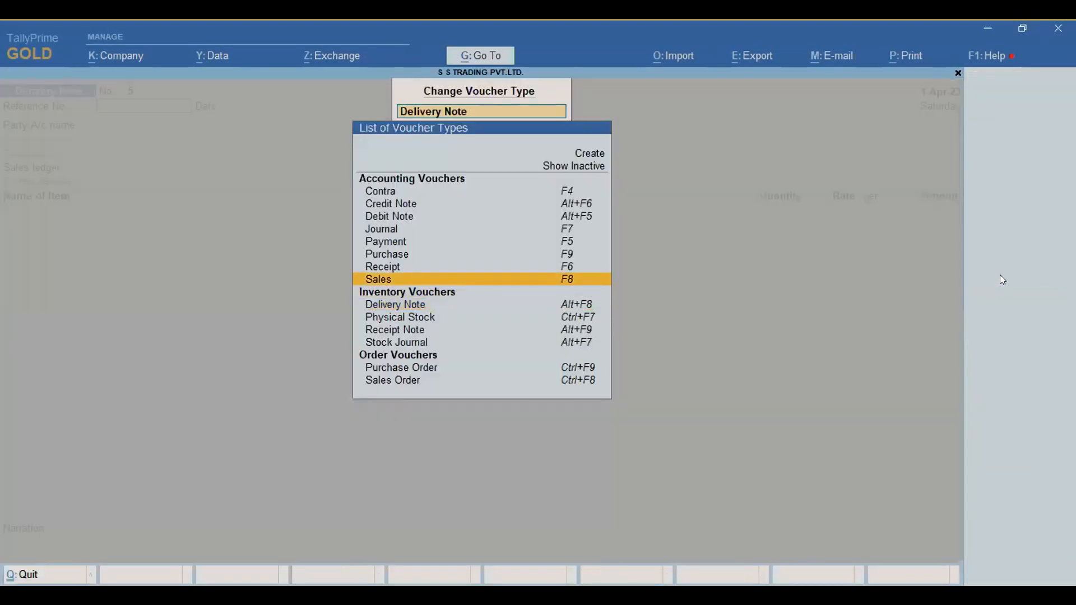
key(Up)
key(Up)
key(Up)
key(Up)
key(Up)
key(Up)
key(Up)
key(Up)
key(Up)
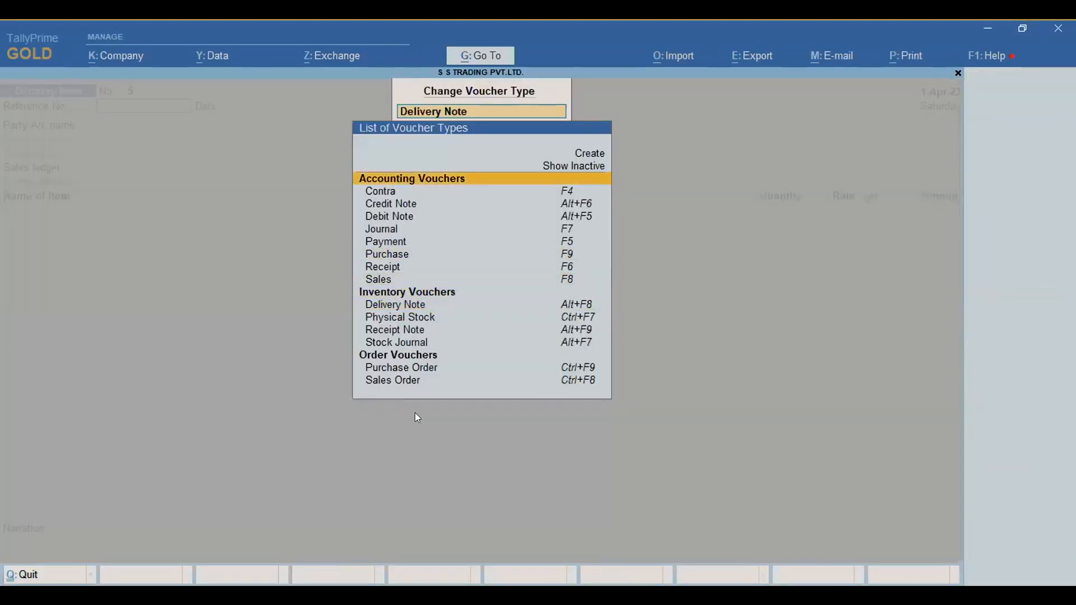
key(Return)
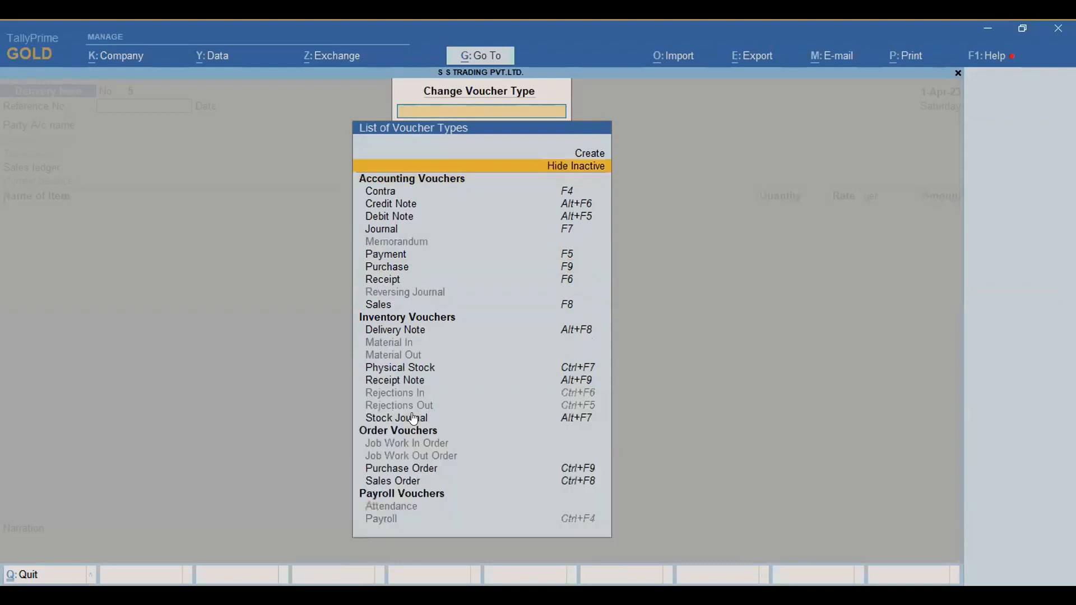
key(Down)
key(Down)
key(Down)
key(Down)
key(Down)
key(Down)
key(Down)
key(Down)
key(Down)
key(Down)
key(Down)
key(Down)
key(Down)
key(Down)
key(Down)
key(Down)
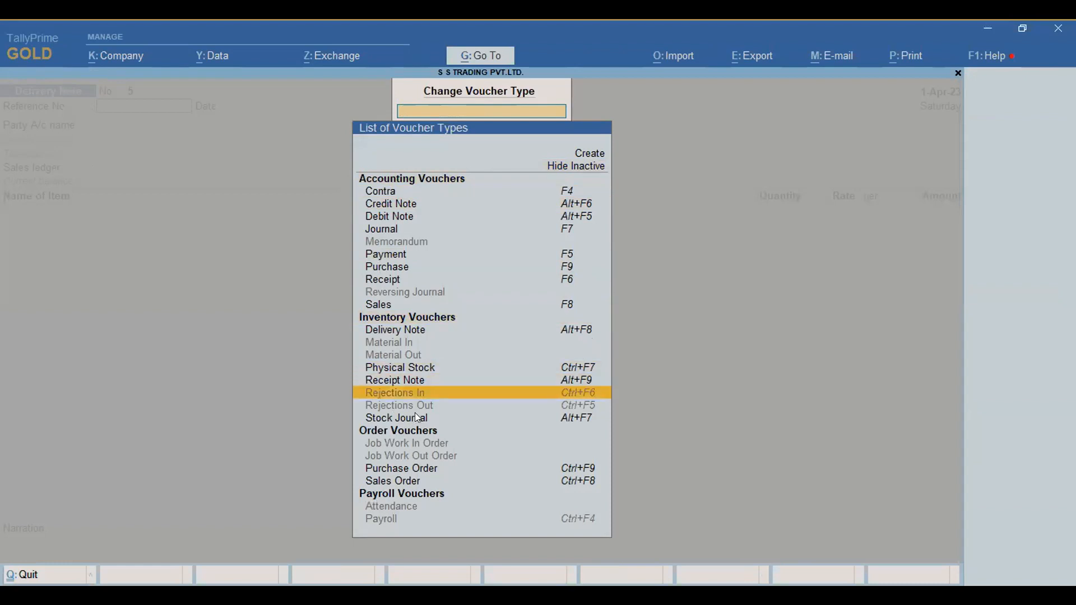
key(Return)
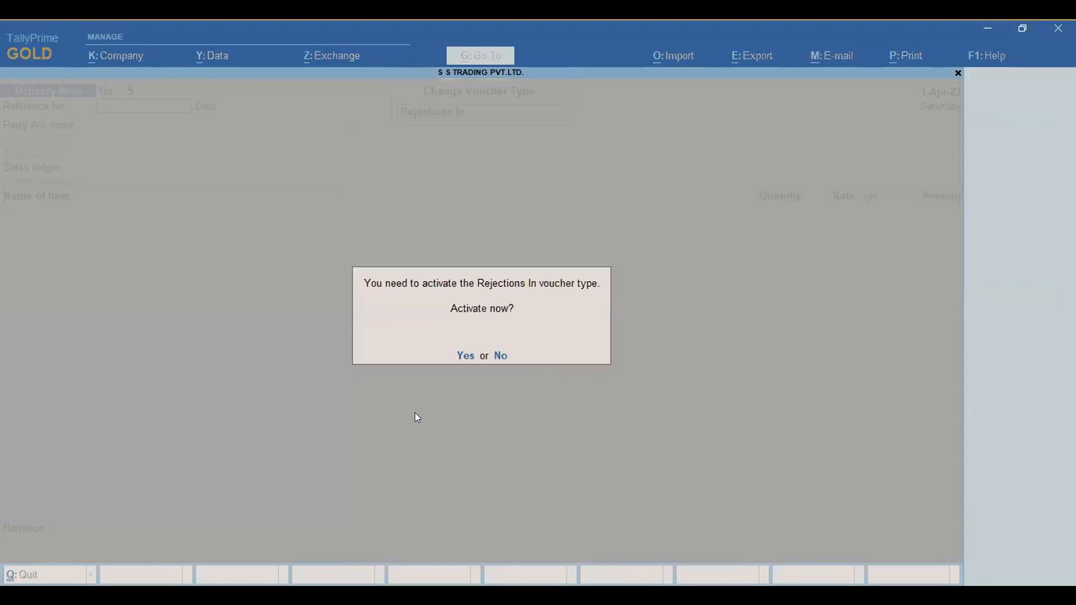
key(y)
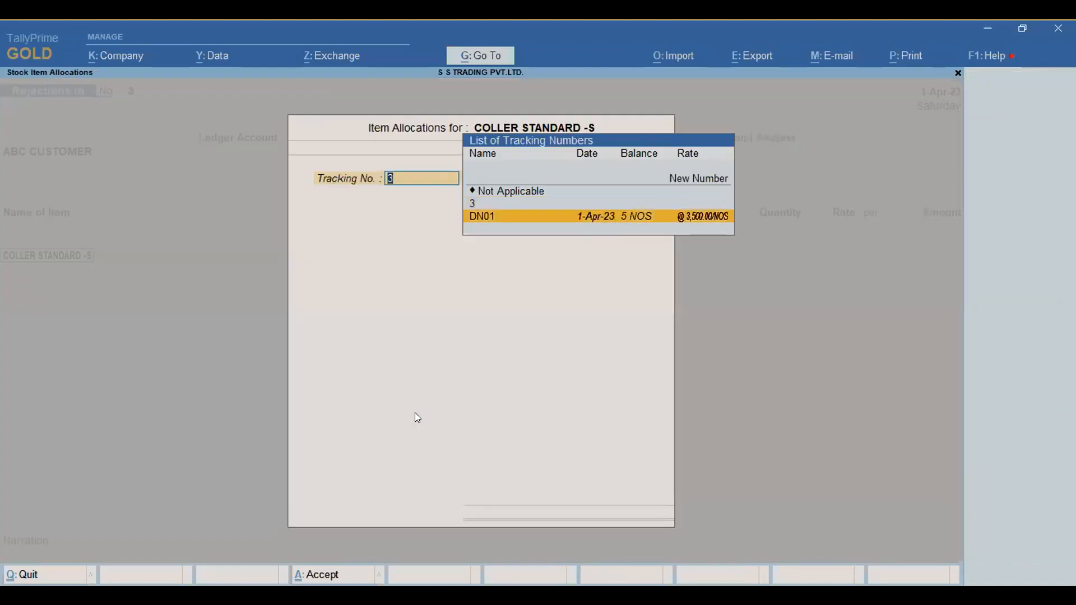
- Record the return of 1 NOS of COLLER STANDARD -S from ABC CUSTOMER against DN01 and SO01, and save the Rejections In voucher
key(Return)
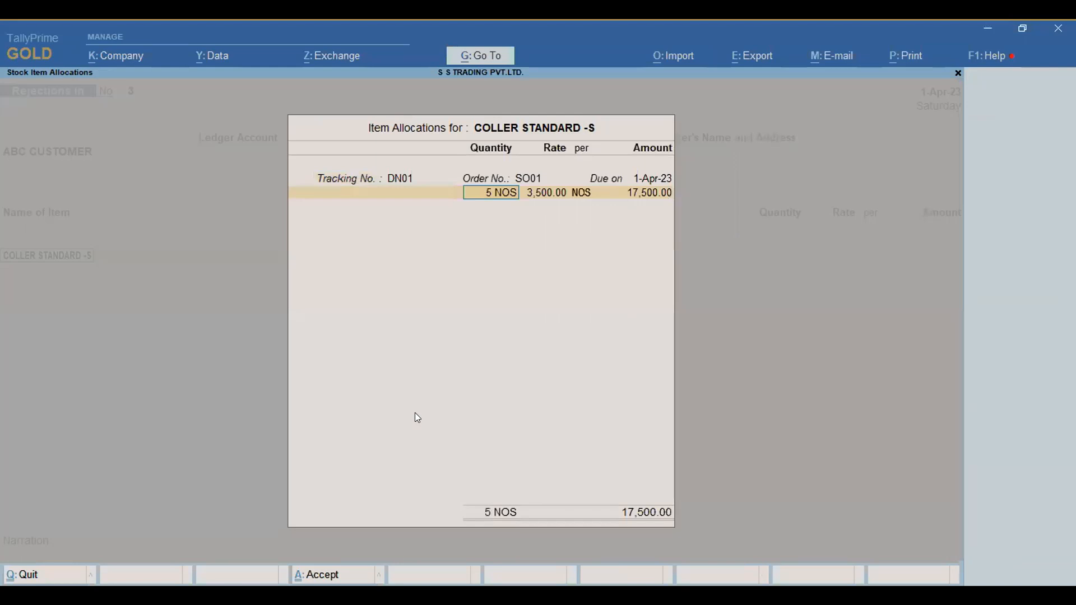
key(ctrl+a)
key(ctrl+a)
key(Escape)
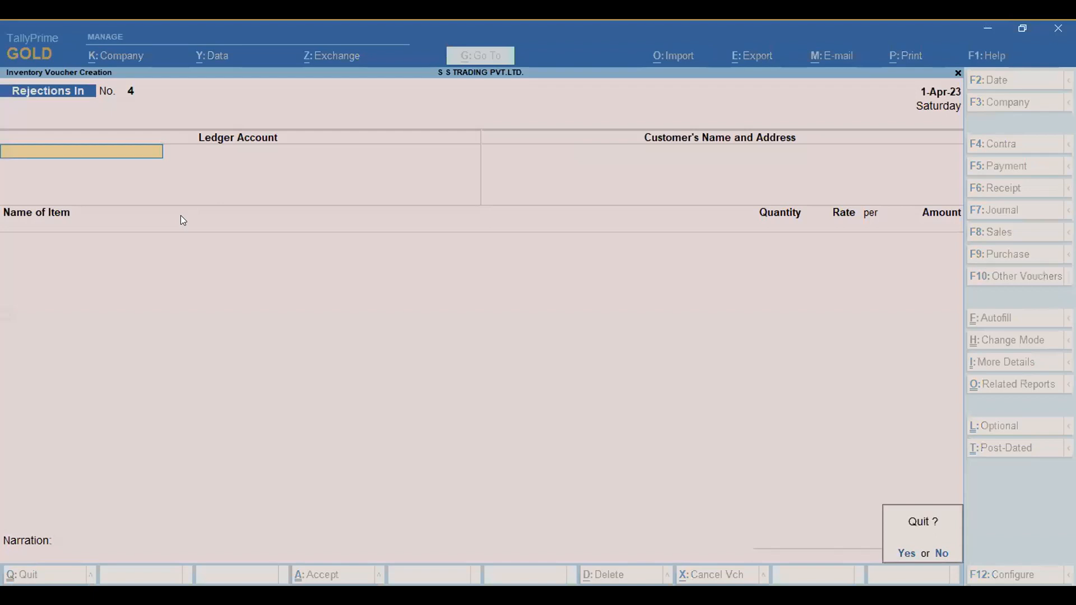
key(y)
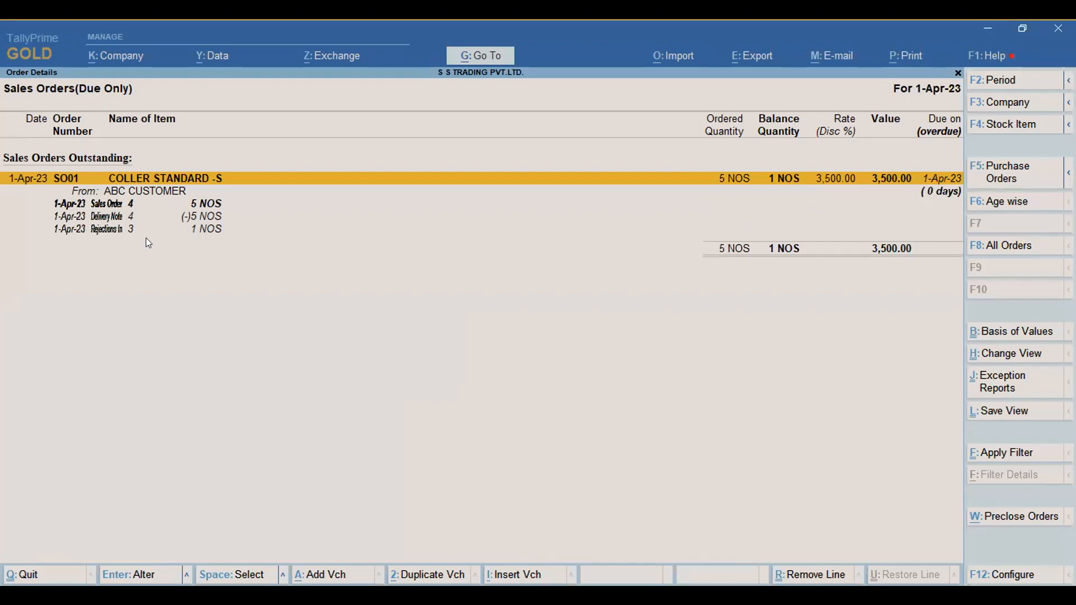
- Leave the sales orders report and start a Sales voucher with reference number S01 dated 1-Apr-23
key(Escape)
key(Escape)
key(Escape)
key(Escape)
key(v)
click(991, 232)
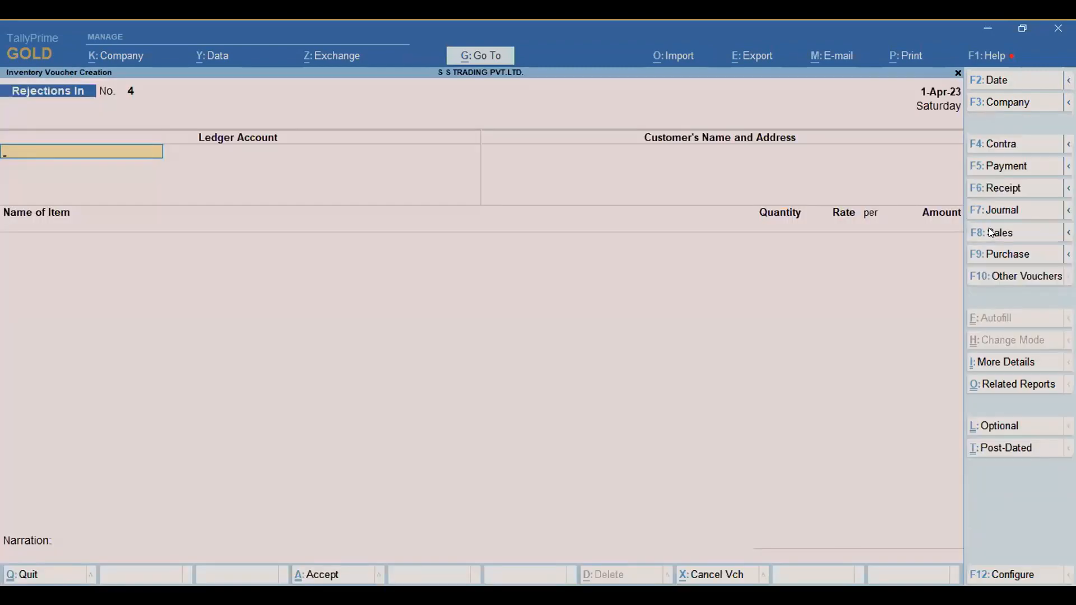
text(S01)
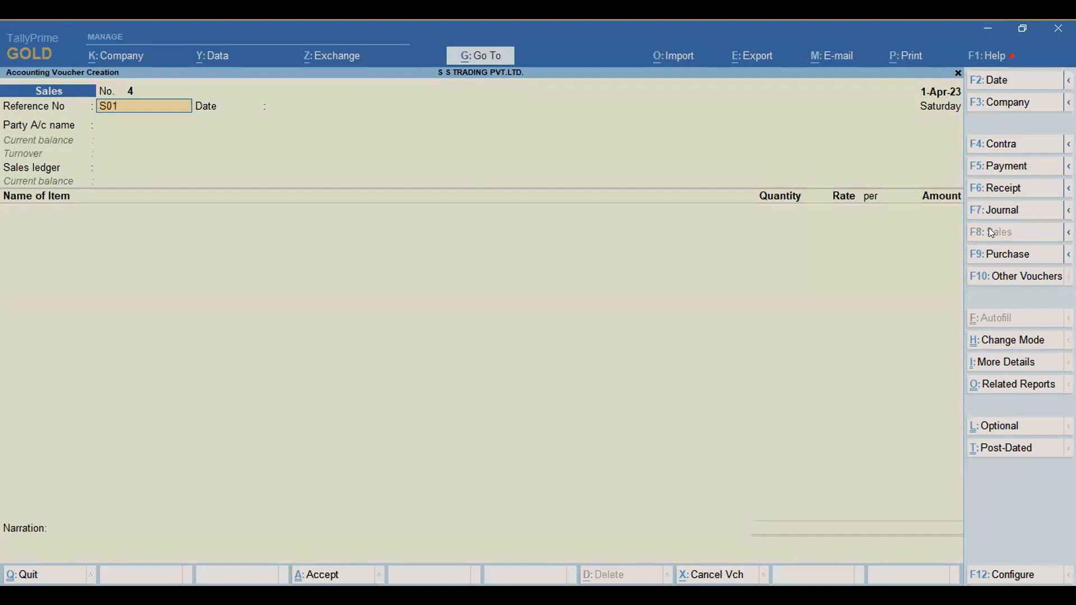
key(Return)
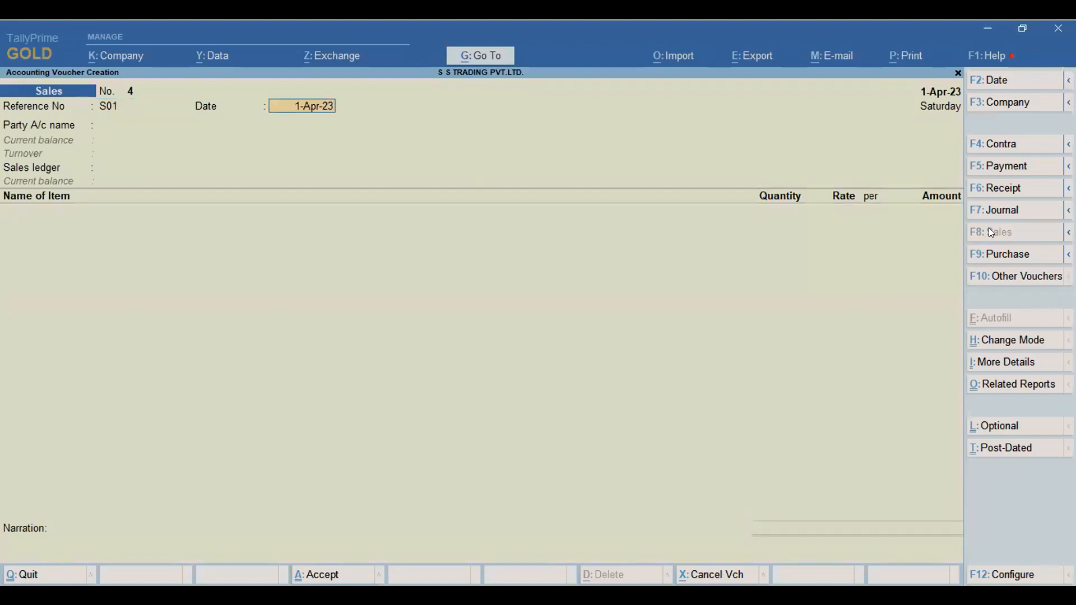
key(Return)
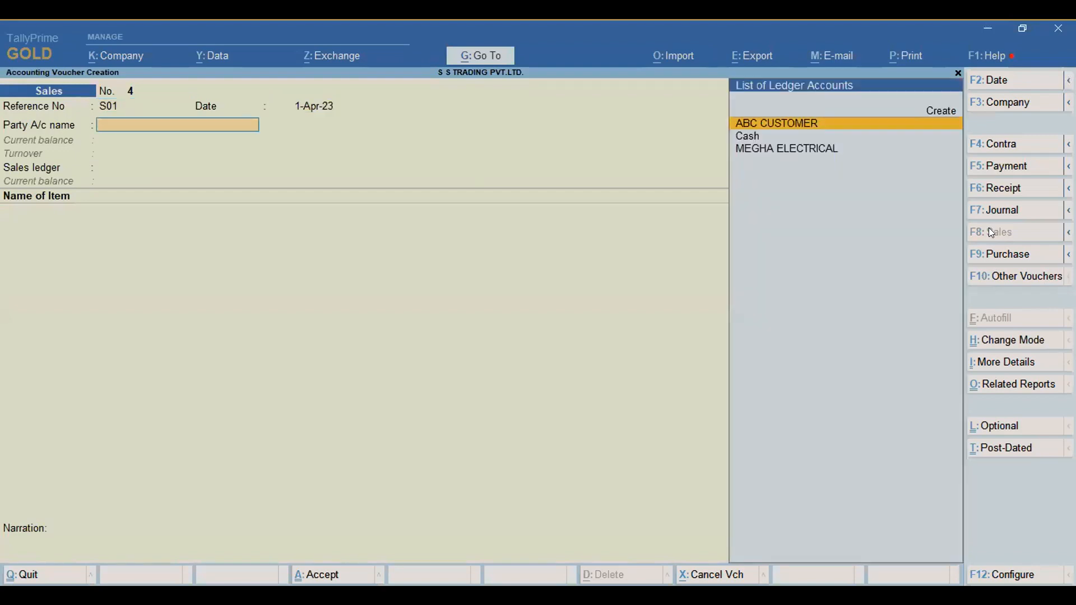
- Select ABC CUSTOMER as the party with delivery note DN01, and leave the remaining dispatch details unchanged
key(Return)
key(Down)
key(Return)
key(Return)
key(Return)
key(Return)
key(Return)
key(Return)
key(Return)
key(Return)
key(Return)
key(Return)
key(Return)
key(Return)
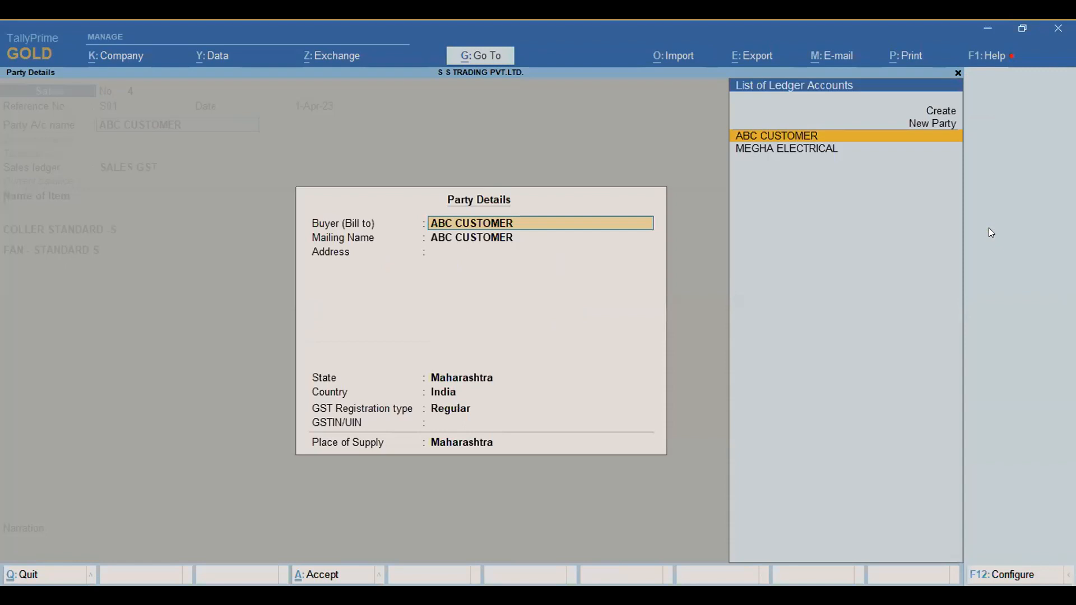
- Accept the buyer's party details with Maharashtra as the place of supply, and keep SALES GST as the sales ledger
key(Return)
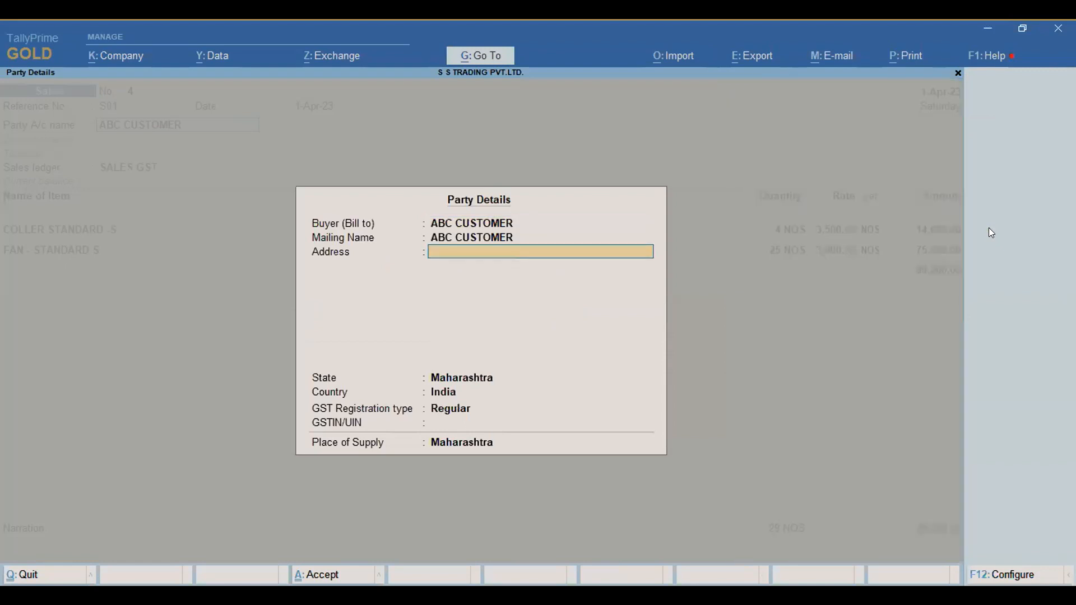
key(ctrl+a)
key(Return)
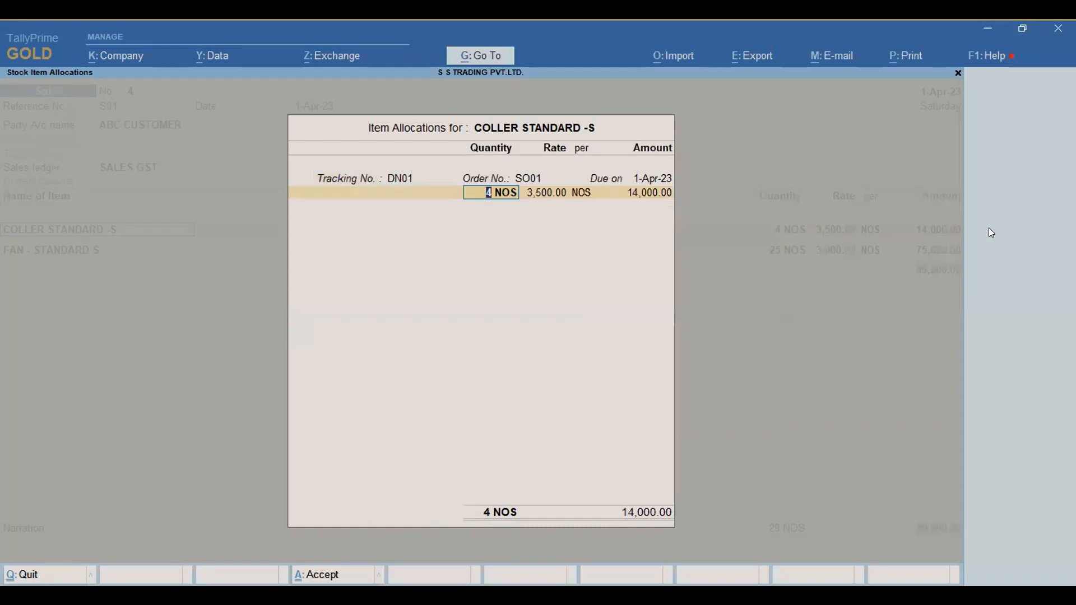
- Accept the DN01 allocations of 4 NOS of COLLER STANDARD -S at 3,500 and 25 NOS of FAN - STANDARD S at 3,000
key(Return)
key(Return)
key(Return)
key(Return)
key(Return)
key(Return)
key(Return)
key(Return)
key(Return)
key(Return)
key(Return)
key(Return)
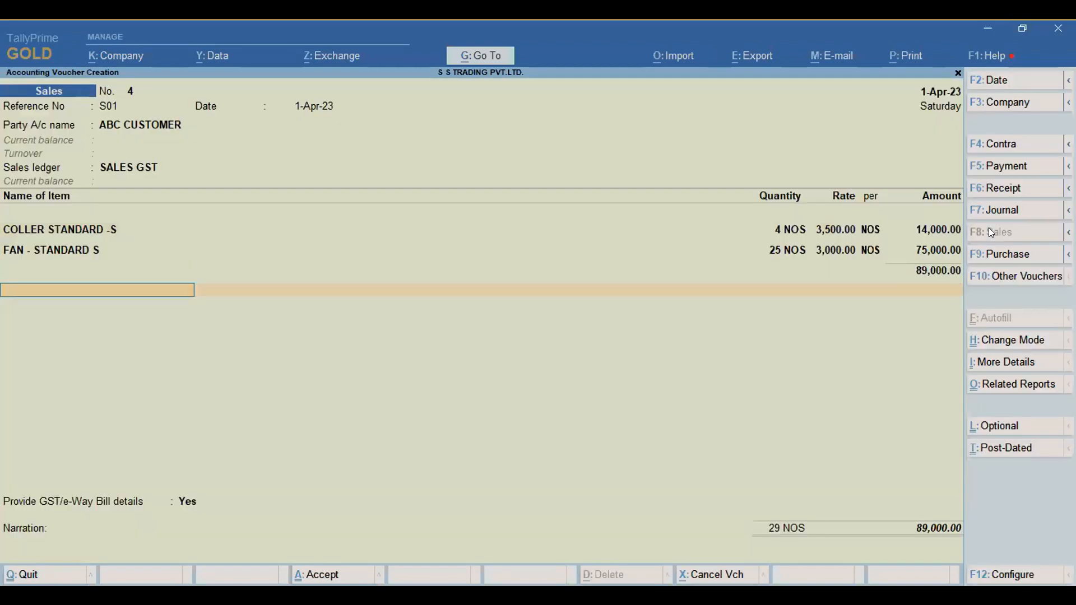
- End the sales voucher's item list and set Provide GST/e-Way Bill details to No
key(Return)
key(Return)
key(Escape)
key(n)
key(Return)
text(4)
key(Return)
key(Return)
key(Return)
key(Return)
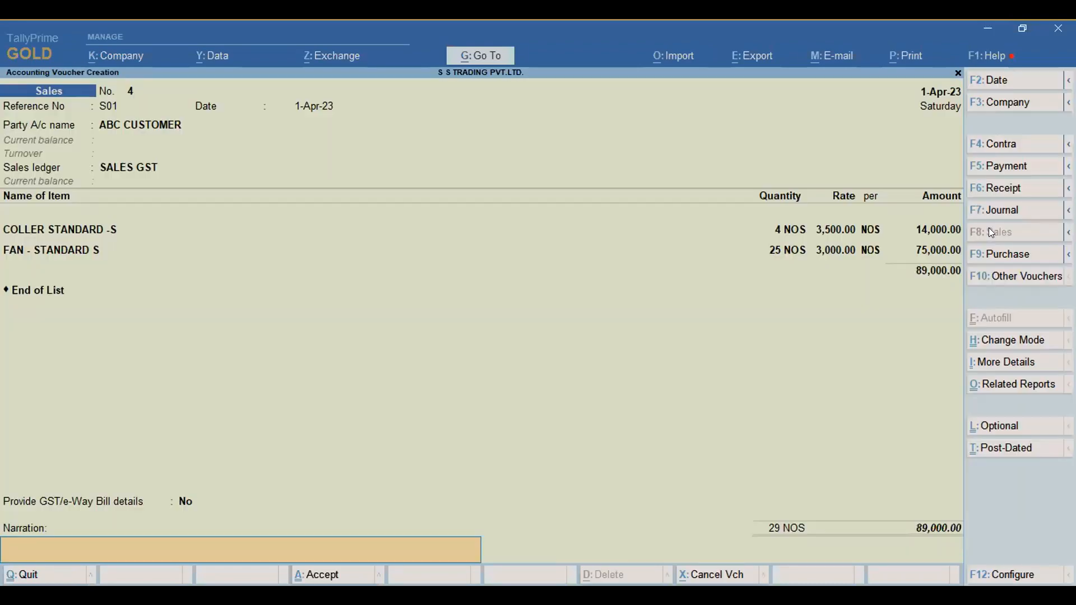
- Leave the narration blank, save the ABC CUSTOMER sales voucher and return to the Gateway of Tally
key(Return)
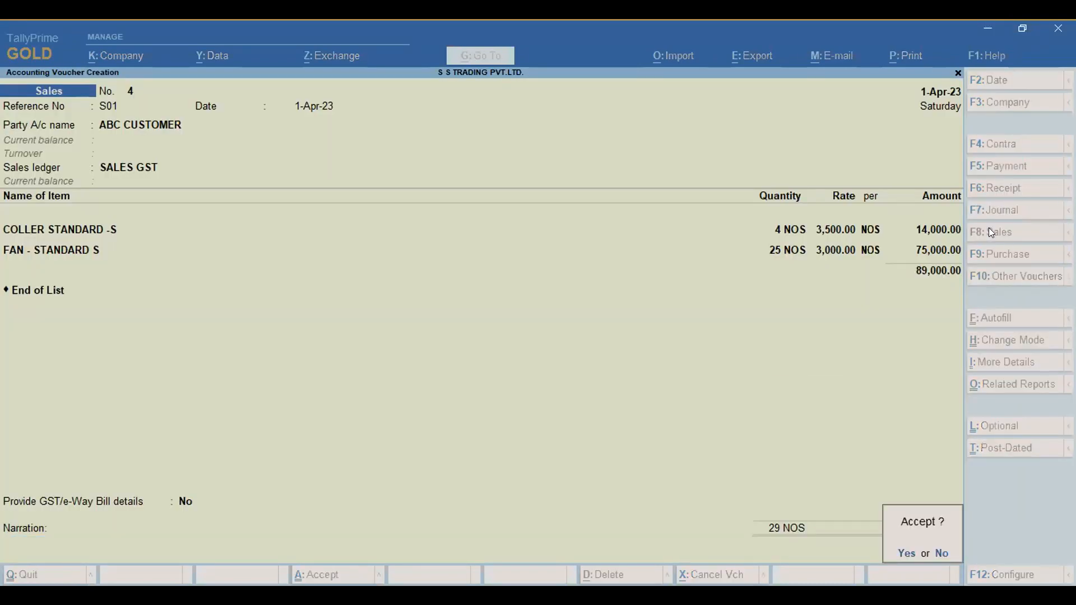
key(Return)
key(n)
key(Escape)
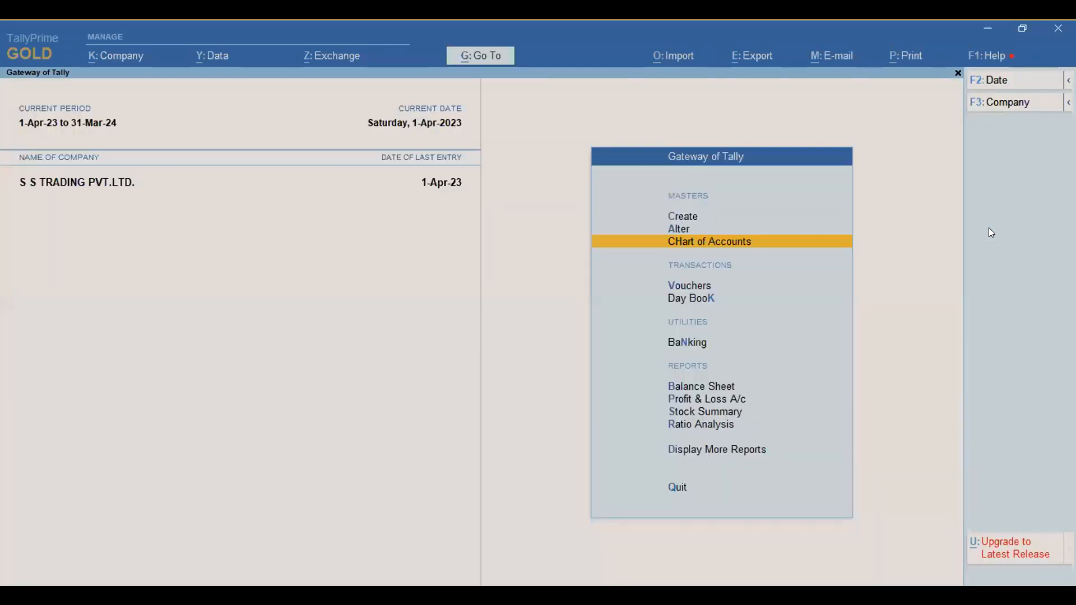
- View the pending sales bills among the inventory statements, then close the report
key(d)
key(Down)
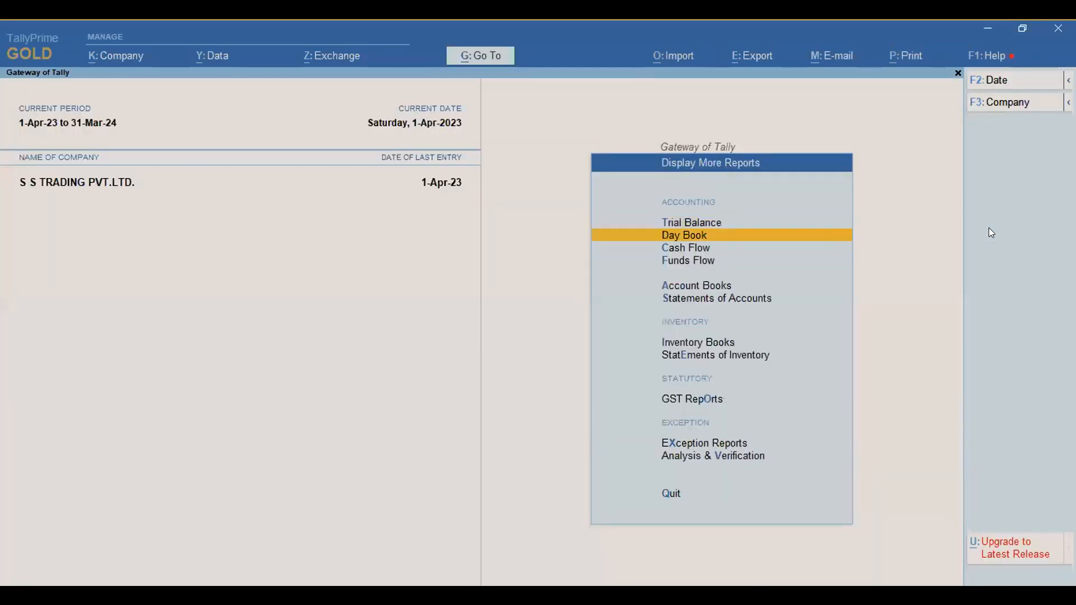
key(Down)
key(Down)
key(Down)
key(Down)
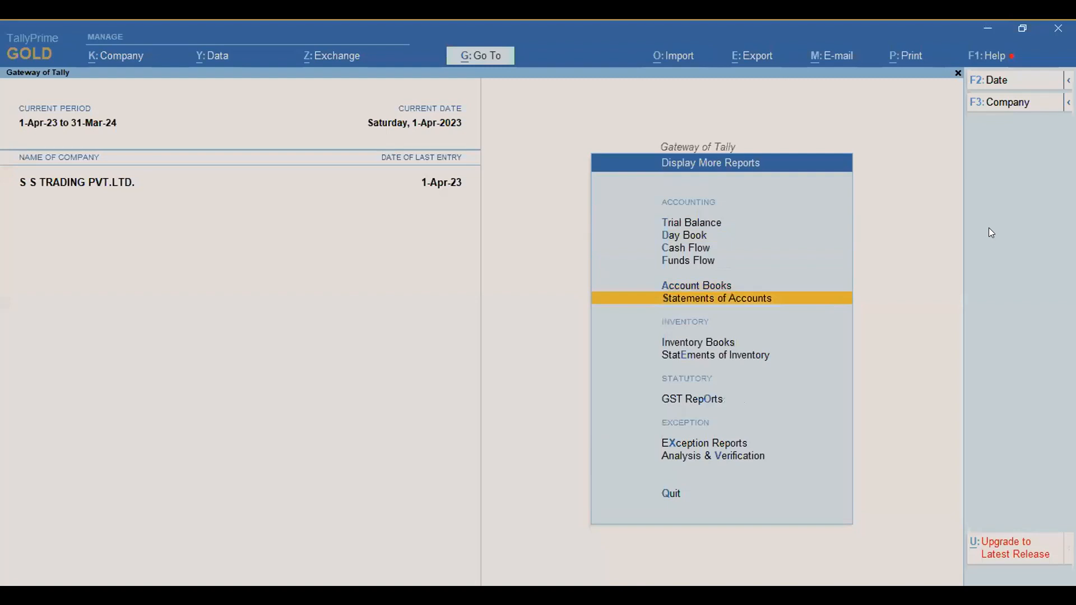
key(Down)
key(Down)
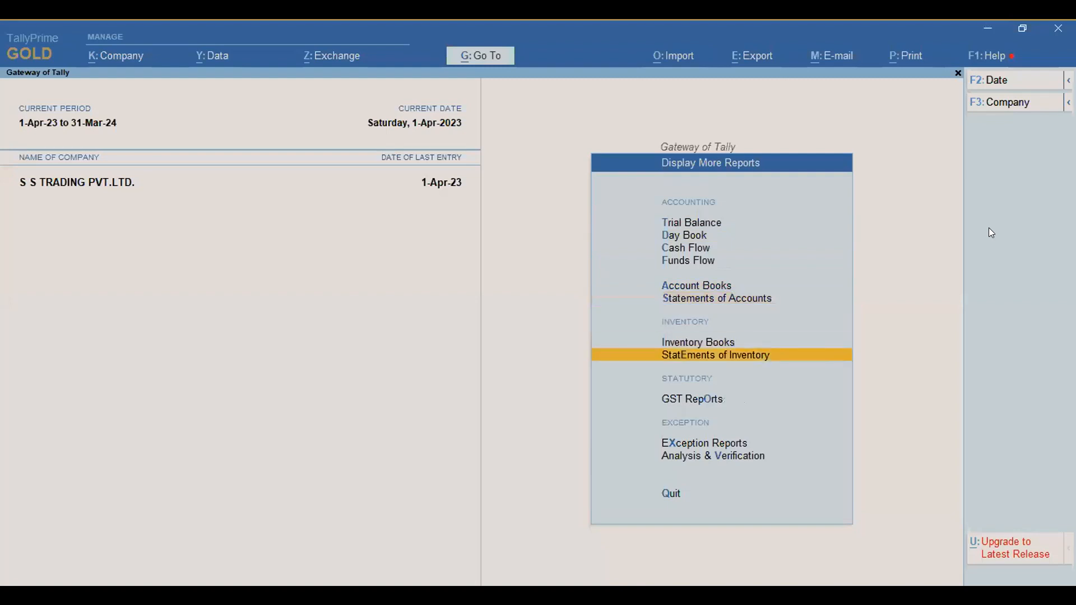
key(Return)
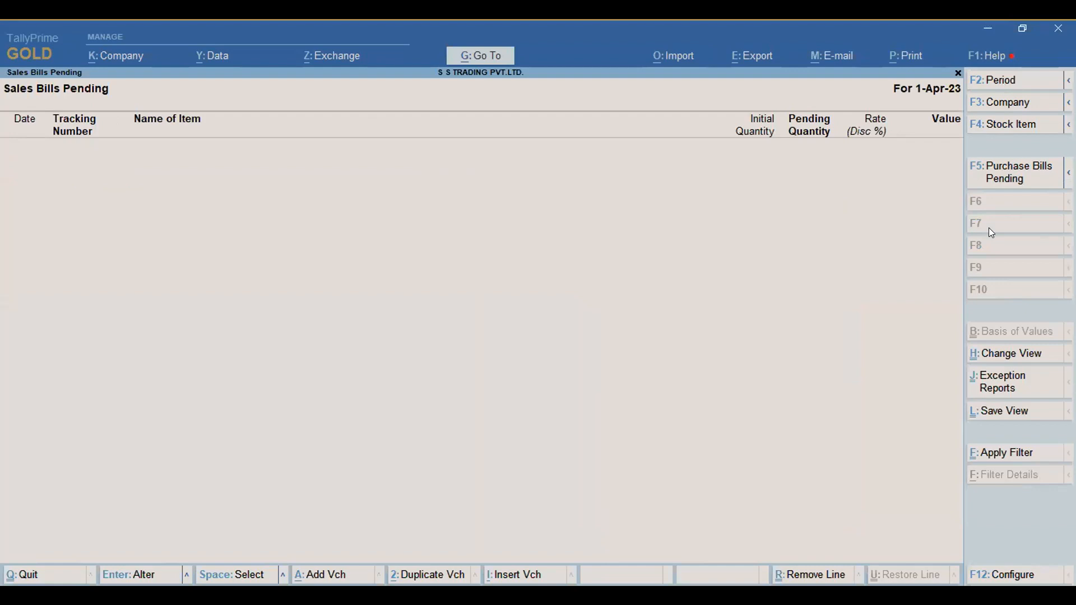
key(Escape)
- Open the Sales Order Outstandings report for all orders
key(Up)
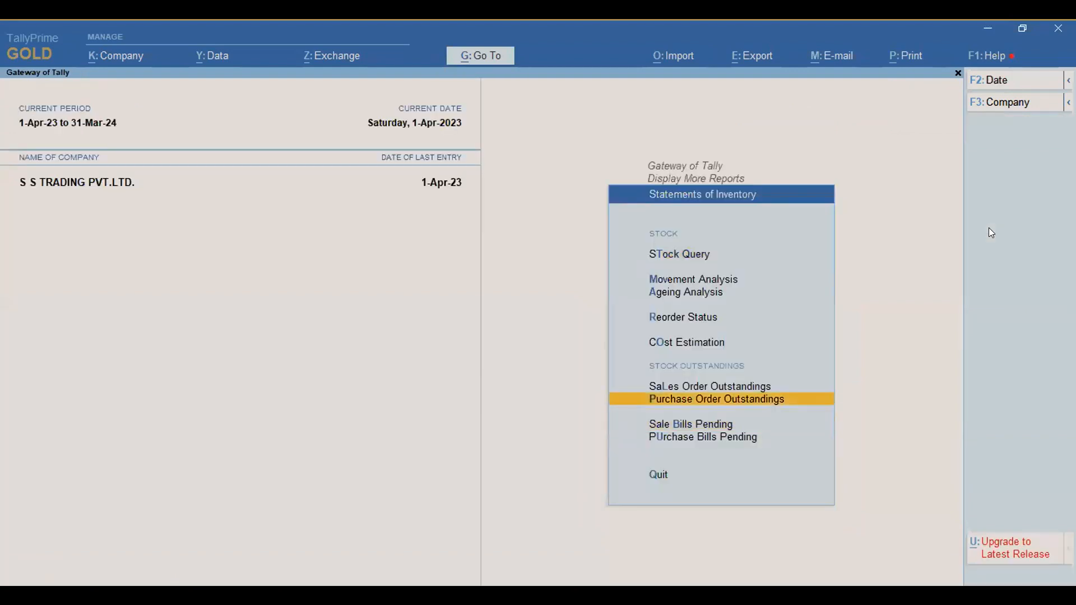
key(Up)
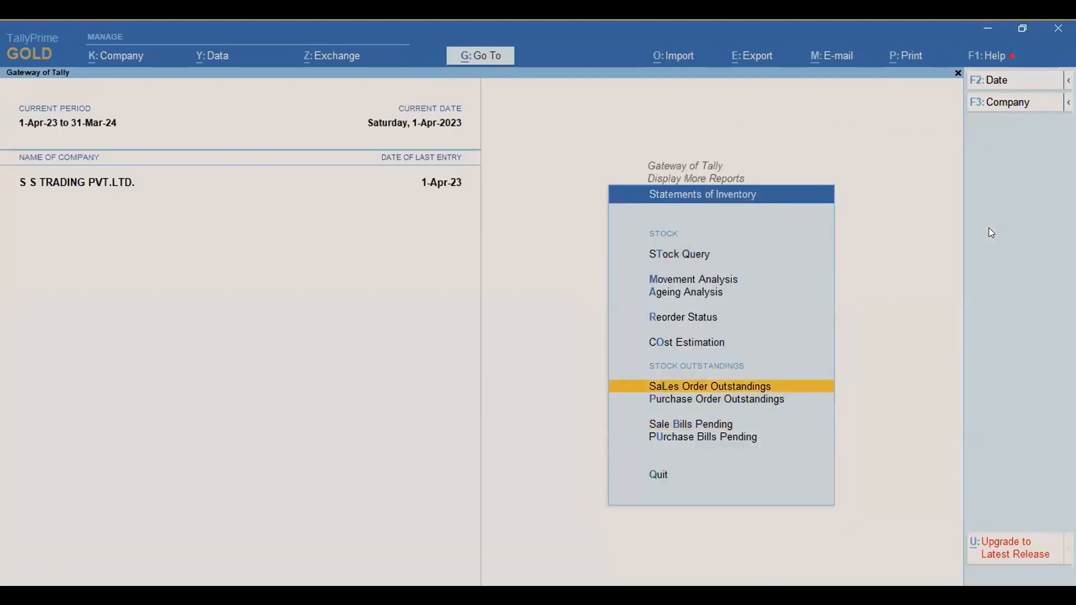
key(Return)
key(Down)
key(Down)
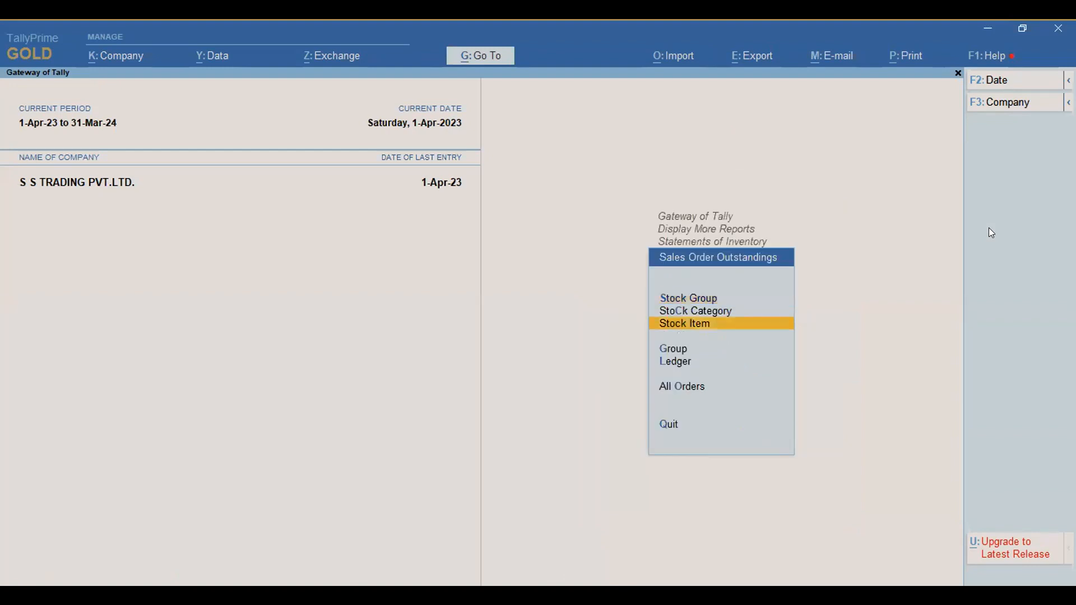
key(Down)
key(Down)
key(Down)
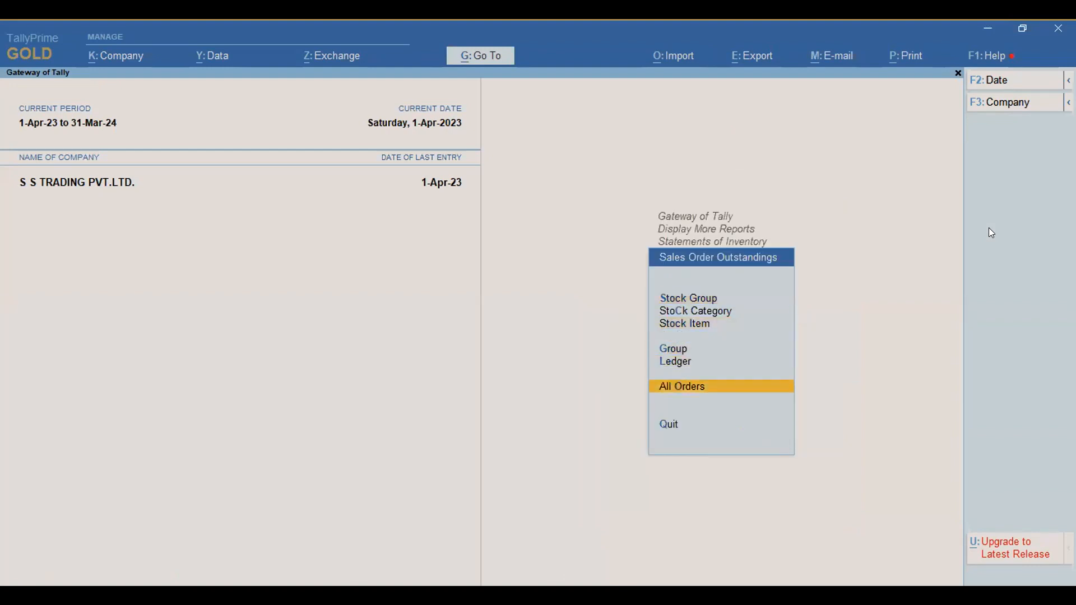
key(Return)
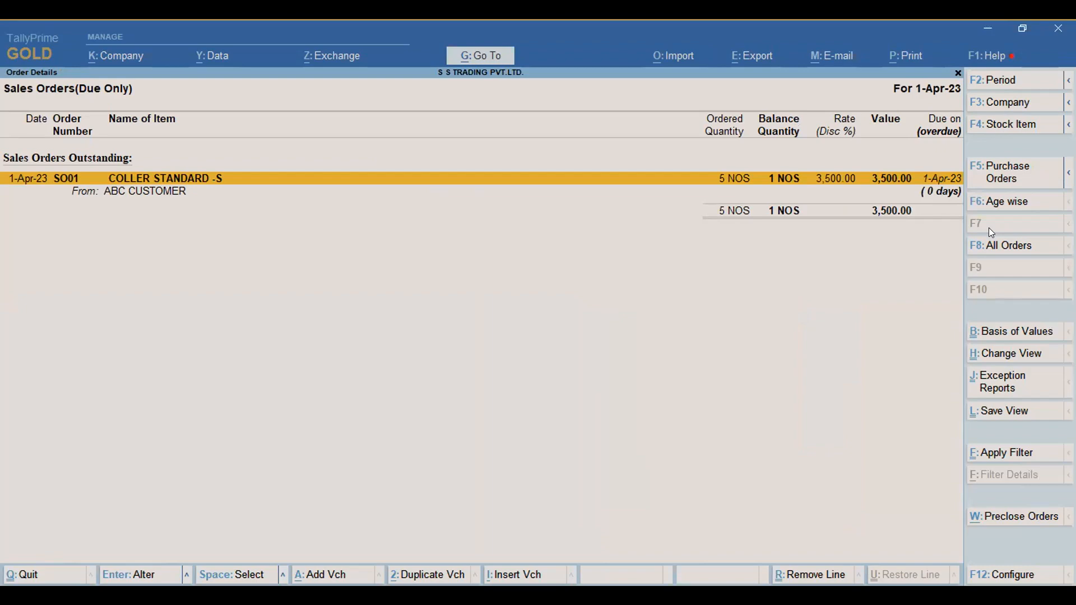
- Preclose 1 NOS of COLLER STANDARD -S on order SO01 with the reason Order Cancel, closed on 1-Apr-23
key(space)
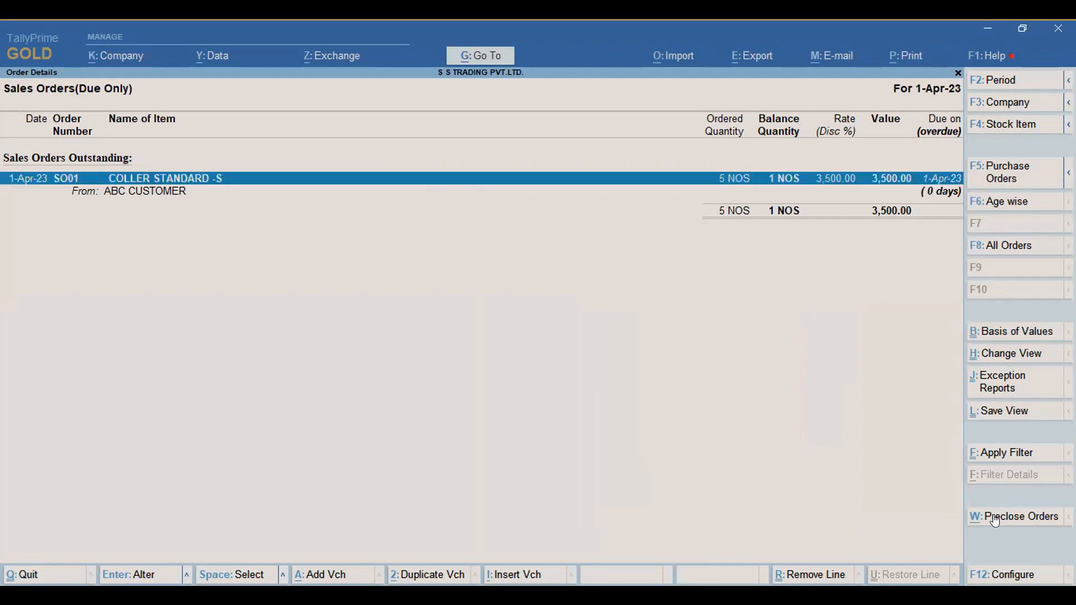
click(998, 516)
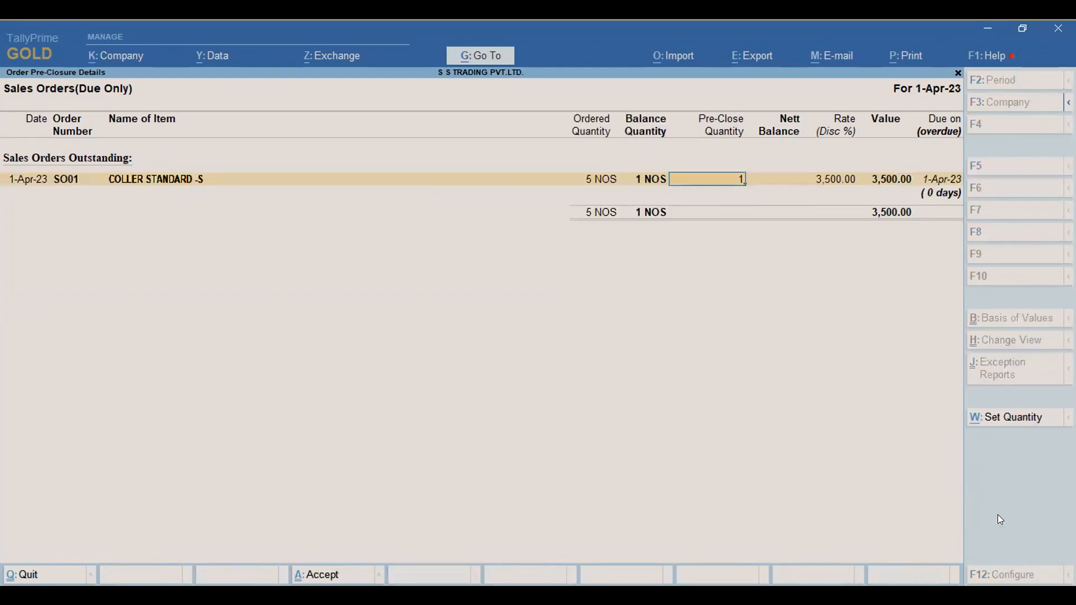
key(Return)
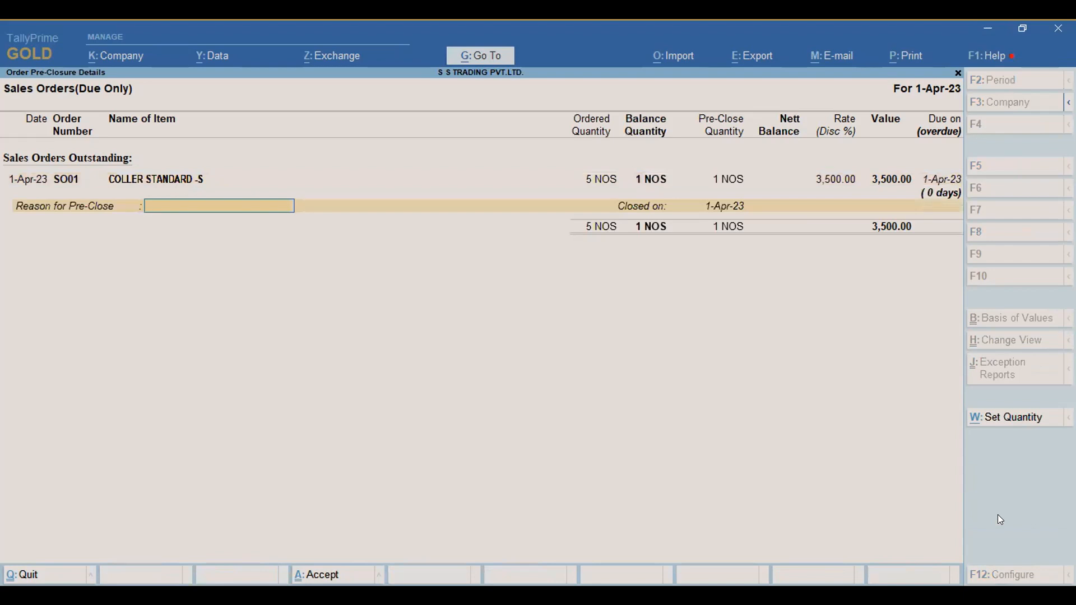
text(Order Cancel)
key(Return)
key(Return)
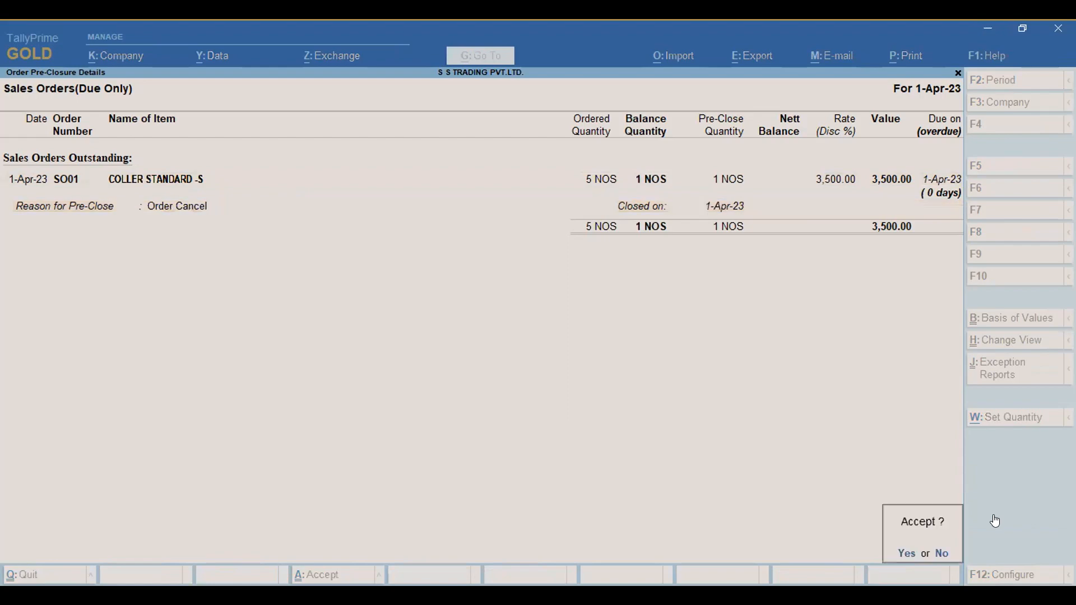
key(Return)
- Recheck the outstanding sales orders for all orders and return to the Gateway of Tally
key(Escape)
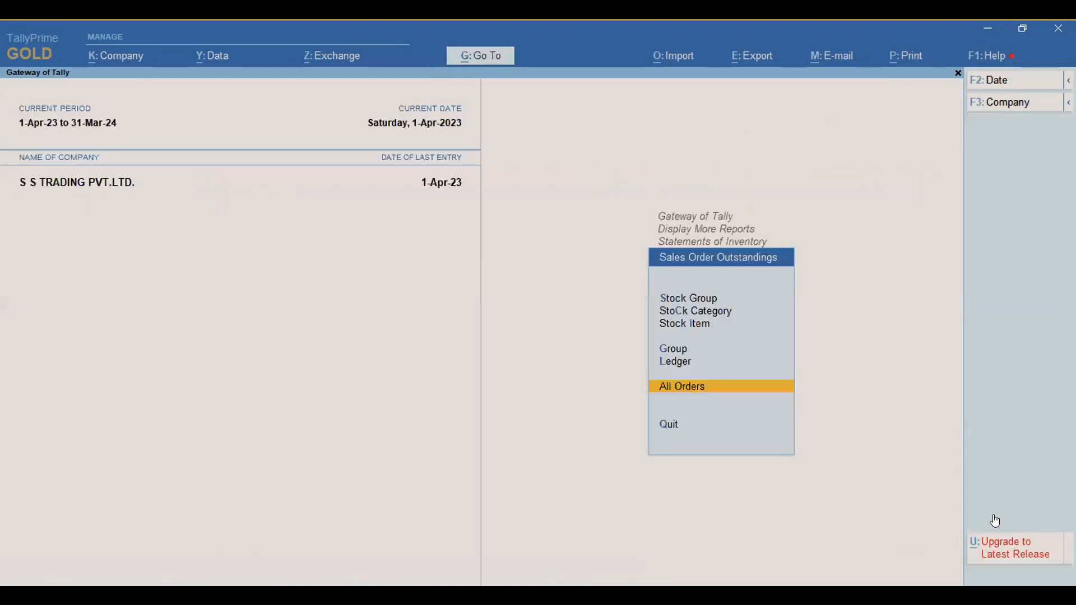
key(Return)
key(Escape)
key(Escape)
key(Escape)
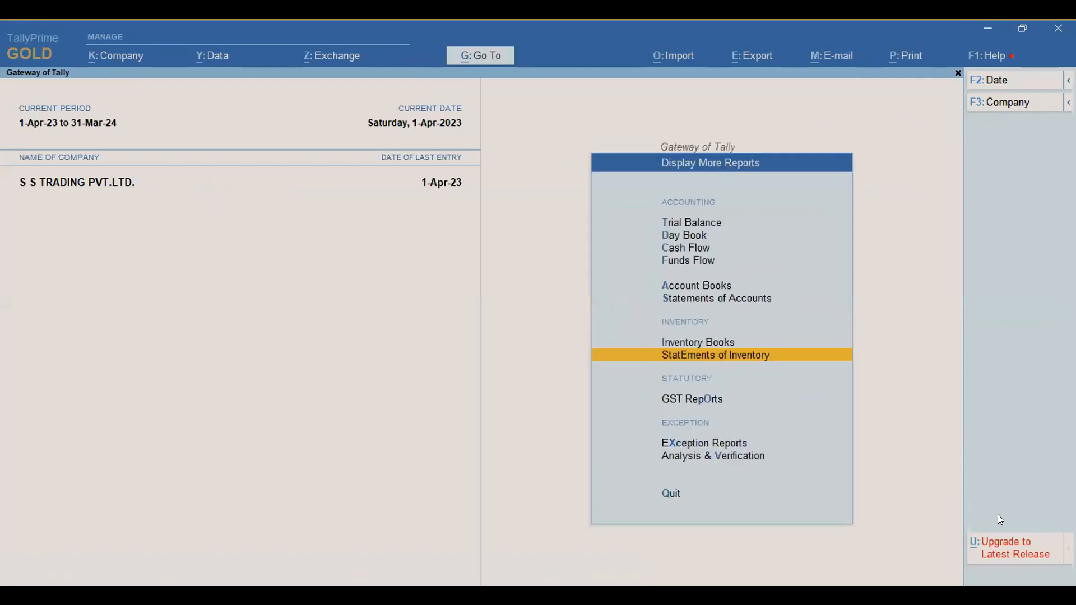
key(Escape)
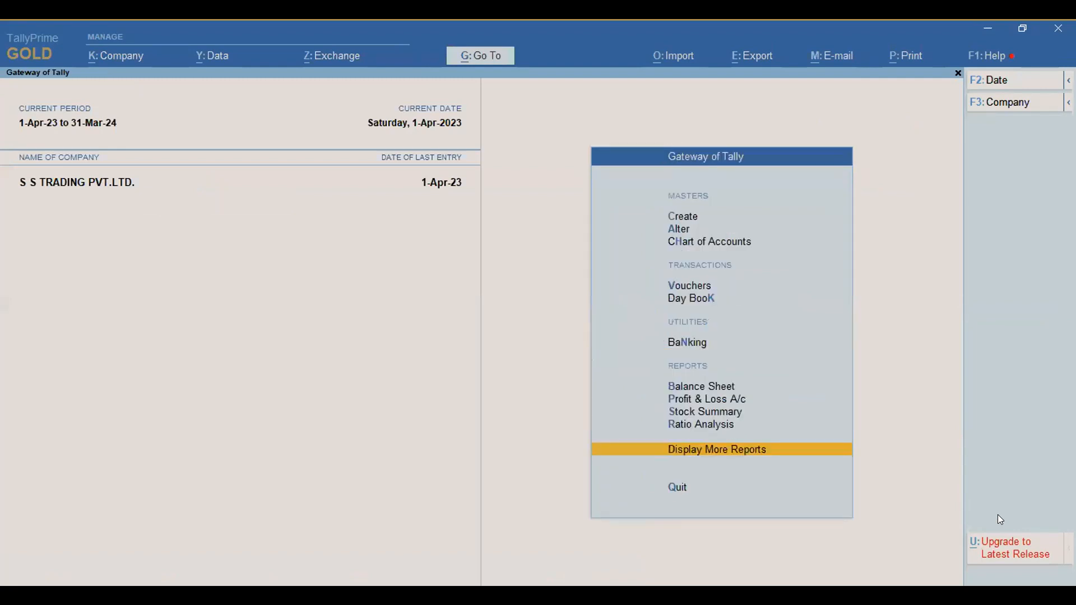